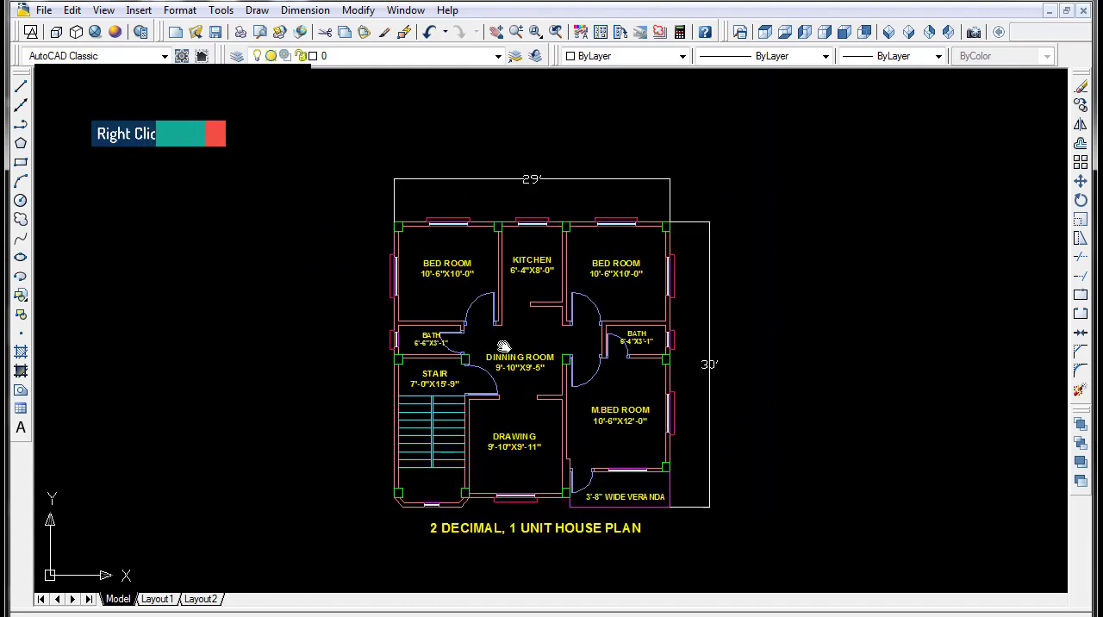
- Examine the finished 2 decimal, 1 unit house plan: room layout, room sizes, doors, stair, veranda and overall dimensions
{"action": "scroll", "coordinate": [512, 340], "scroll_direction": "up", "scroll_amount": 3}
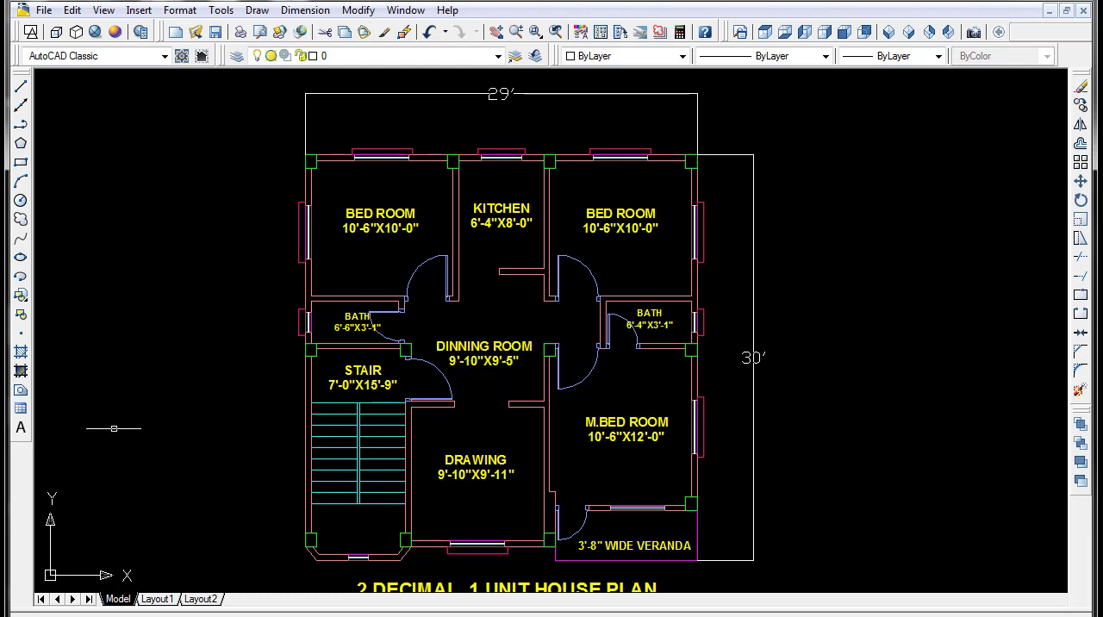
{"action": "scroll", "coordinate": [382, 274], "scroll_direction": "up", "scroll_amount": 3}
{"action": "scroll", "coordinate": [380, 269], "scroll_direction": "down", "scroll_amount": 3}
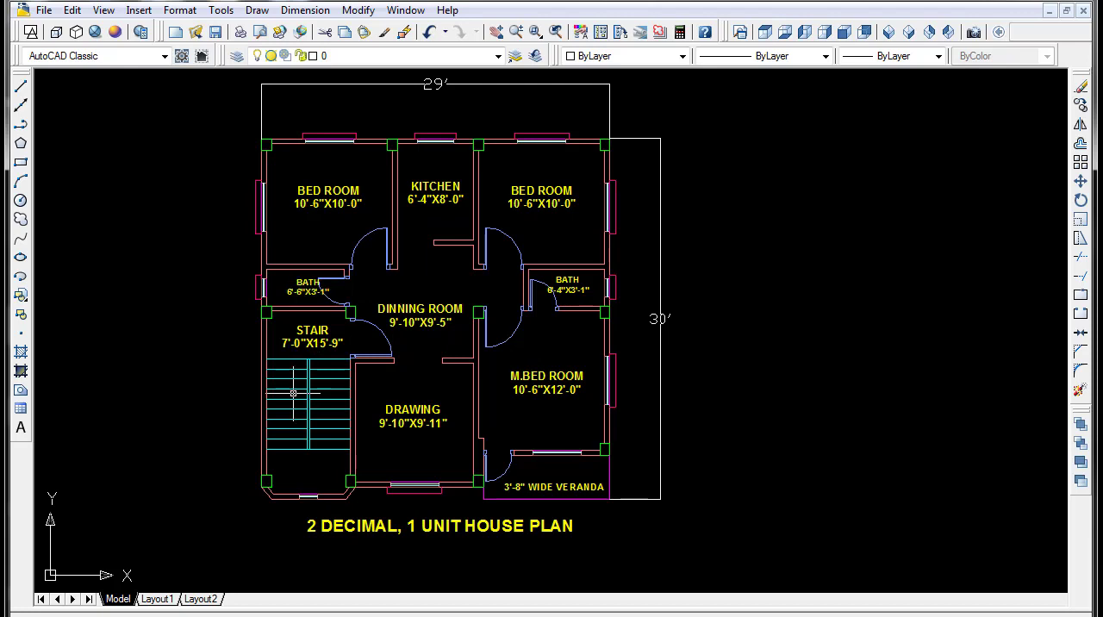
{"action": "scroll", "coordinate": [303, 394], "scroll_direction": "up", "scroll_amount": 2}
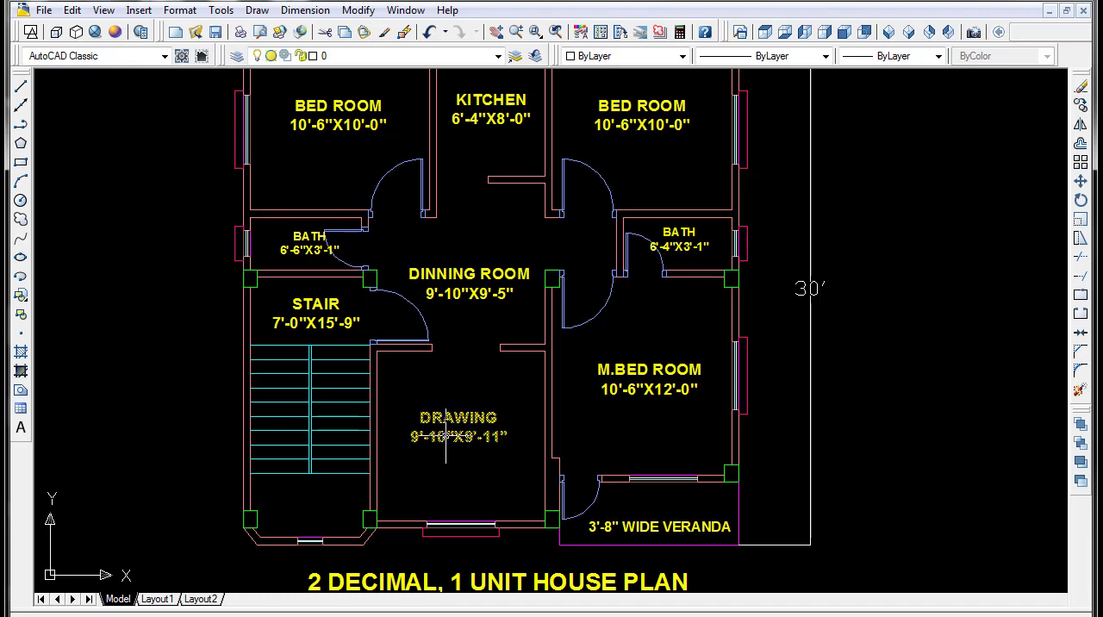
{"action": "scroll", "coordinate": [445, 436], "scroll_direction": "down", "scroll_amount": 2}
{"action": "middle_click_drag", "start_coordinate": [456, 380], "coordinate": [466, 343]}
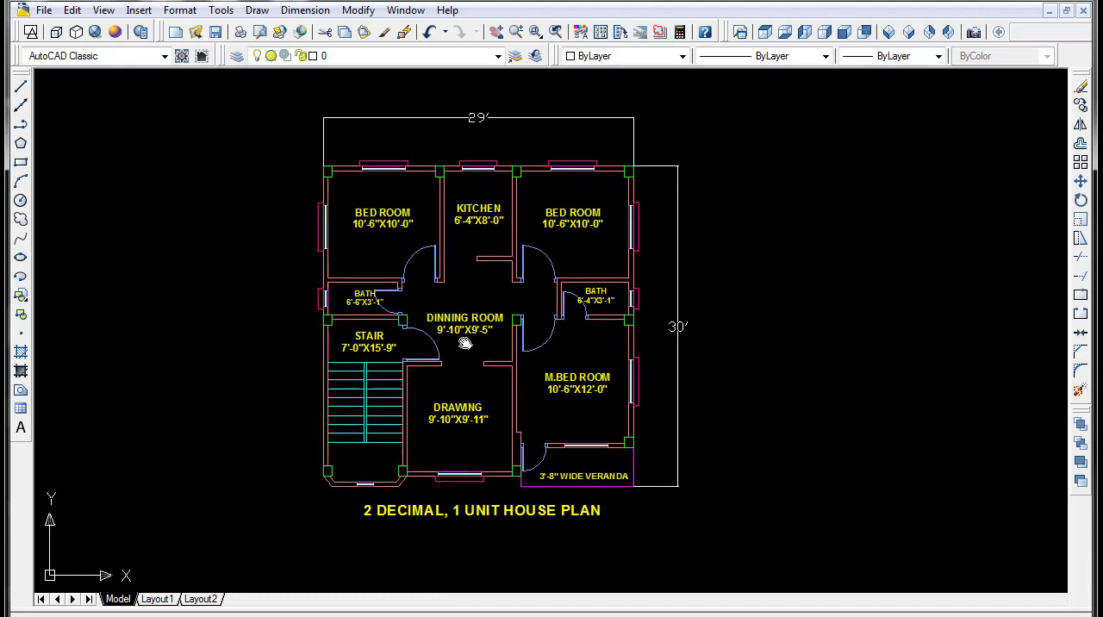
{"action": "scroll", "coordinate": [348, 352], "scroll_direction": "up", "scroll_amount": 3}
{"action": "middle_click_drag", "start_coordinate": [351, 356], "coordinate": [352, 411]}
{"action": "scroll", "coordinate": [399, 372], "scroll_direction": "down", "scroll_amount": 2}
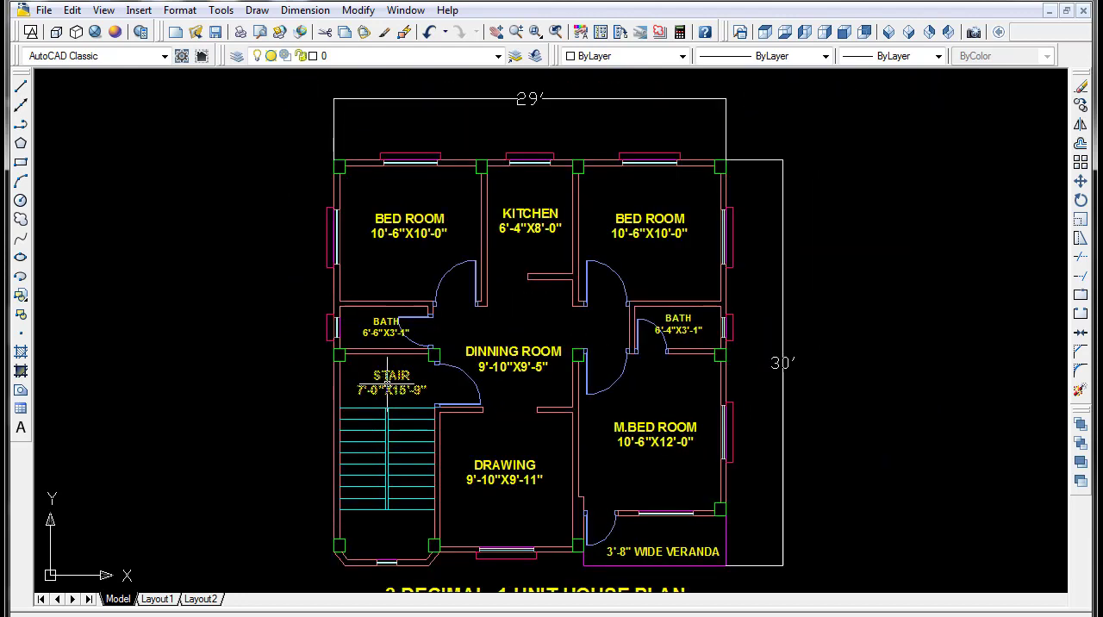
{"action": "middle_click_drag", "start_coordinate": [394, 379], "coordinate": [389, 342]}
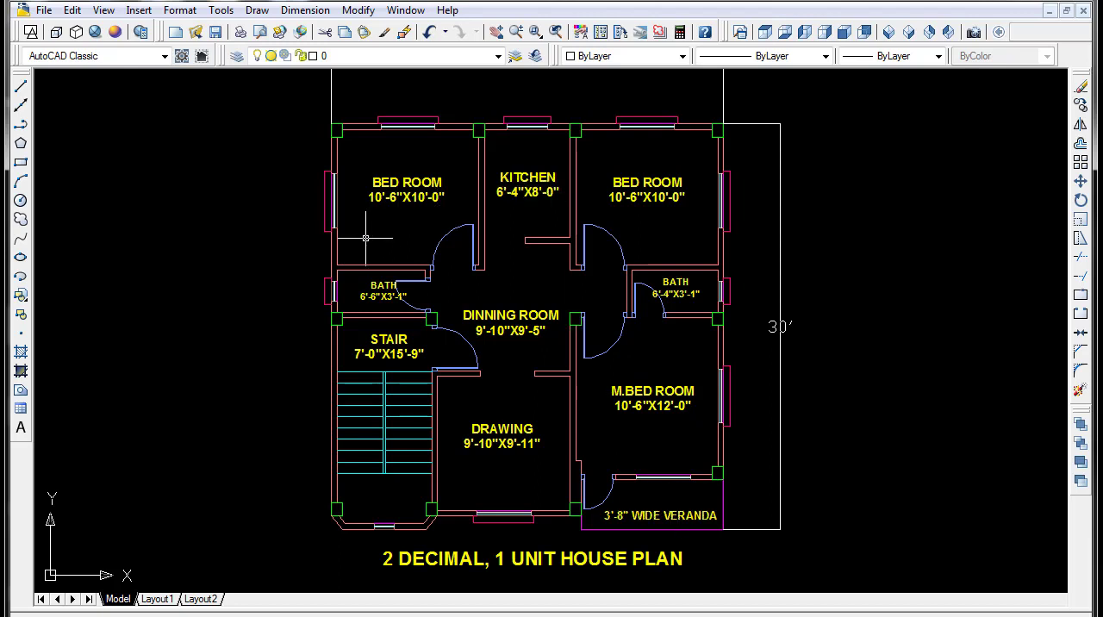
{"action": "middle_click_drag", "start_coordinate": [425, 168], "coordinate": [429, 231]}
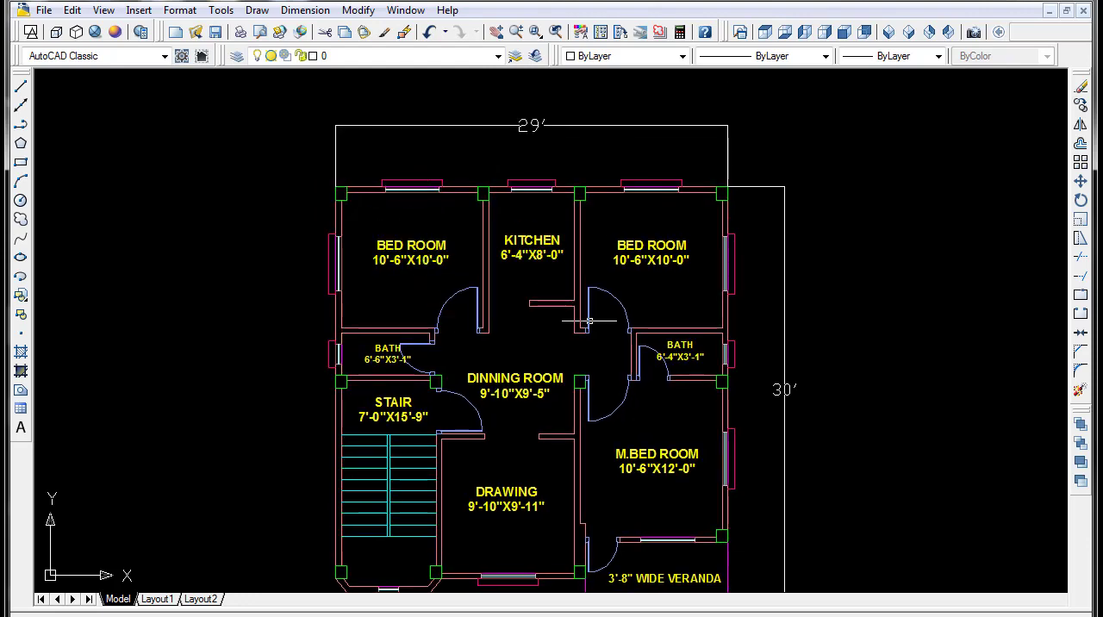
{"action": "middle_click_drag", "start_coordinate": [589, 321], "coordinate": [460, 289]}
{"action": "scroll", "coordinate": [499, 261], "scroll_direction": "down", "scroll_amount": 4}
{"action": "scroll", "coordinate": [515, 330], "scroll_direction": "up", "scroll_amount": 3}
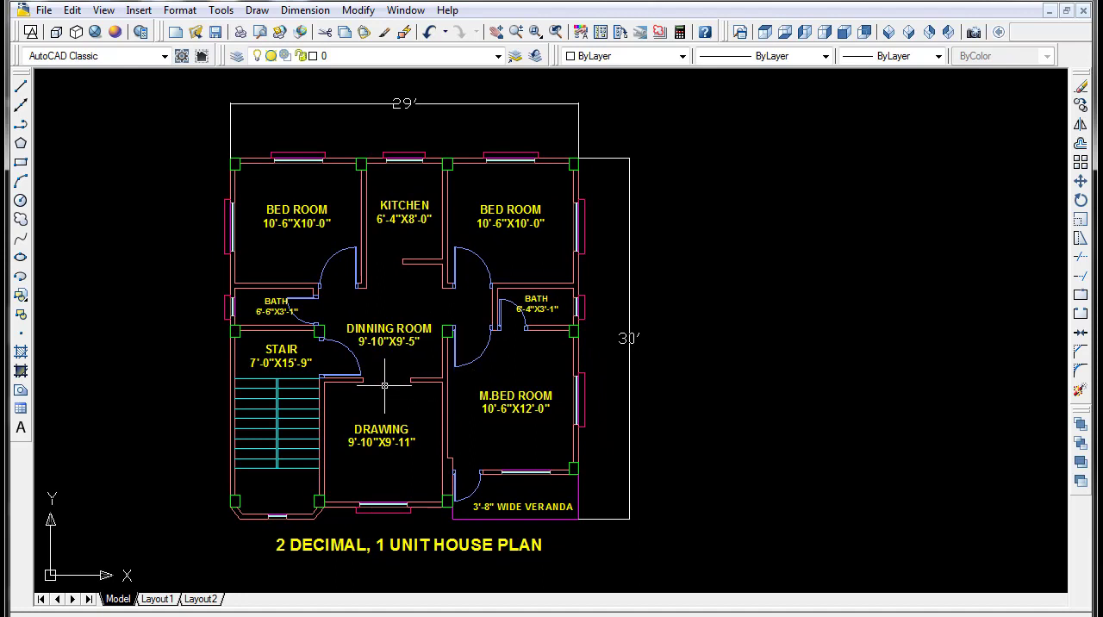
{"action": "middle_click_drag", "start_coordinate": [435, 350], "coordinate": [423, 354]}
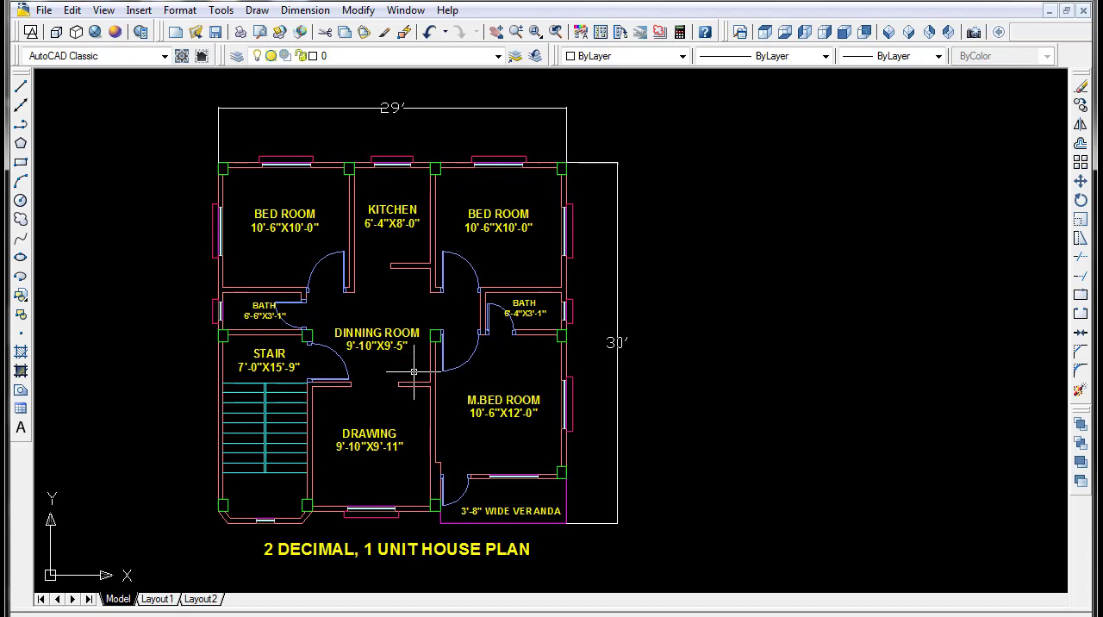
{"action": "middle_click_drag", "start_coordinate": [412, 374], "coordinate": [388, 365]}
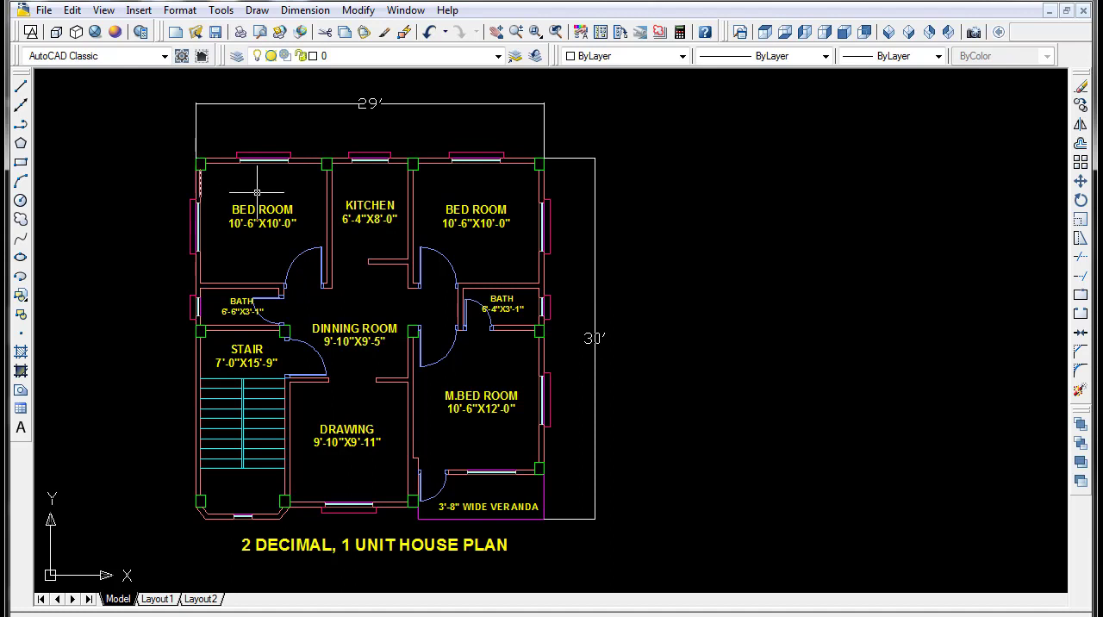
{"action": "middle_click_drag", "start_coordinate": [468, 284], "coordinate": [427, 279]}
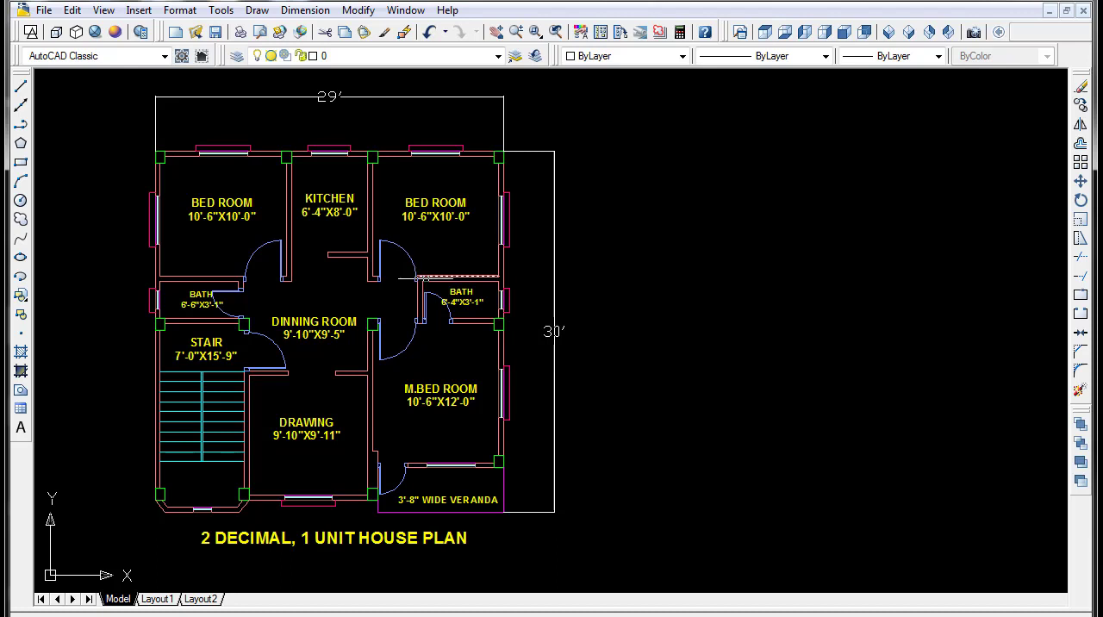
{"action": "middle_click_drag", "start_coordinate": [425, 276], "coordinate": [411, 285]}
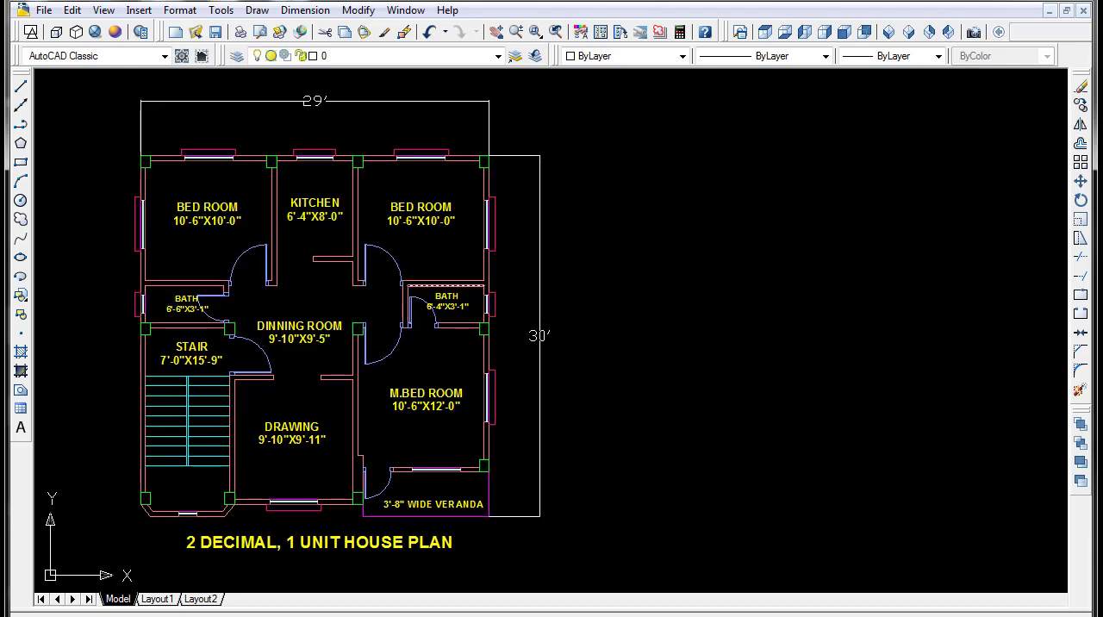
- Split the model space into two vertical viewports and fit the whole house plan in the one already showing it enlarged
{"action": "left_click", "coordinate": [104, 9]}
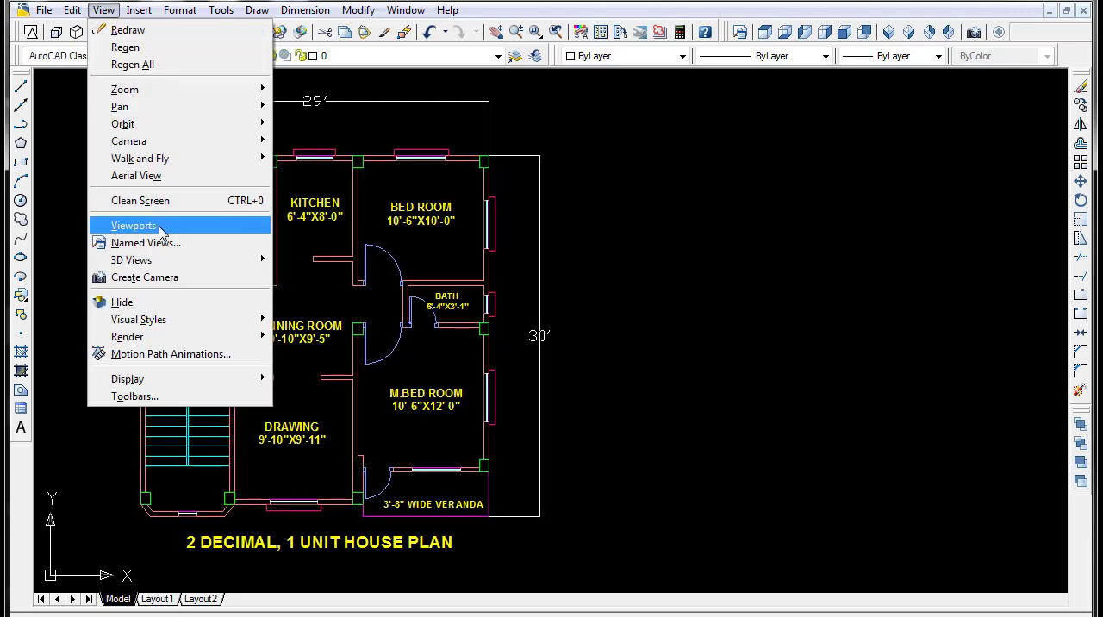
{"action": "mouse_move", "coordinate": [150, 260]}
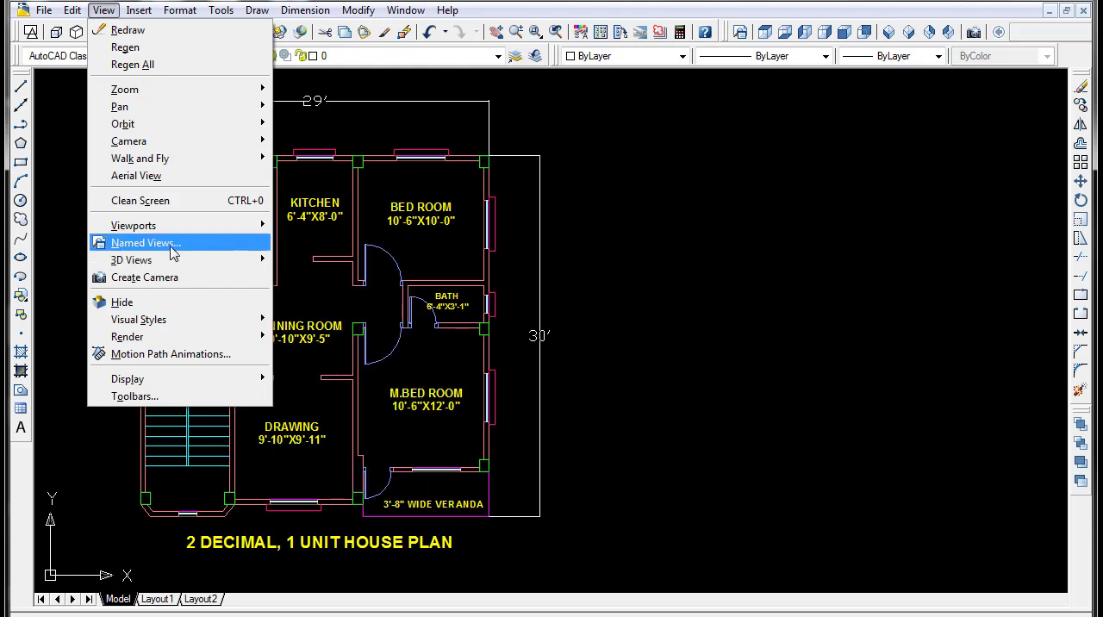
{"action": "mouse_move", "coordinate": [155, 225]}
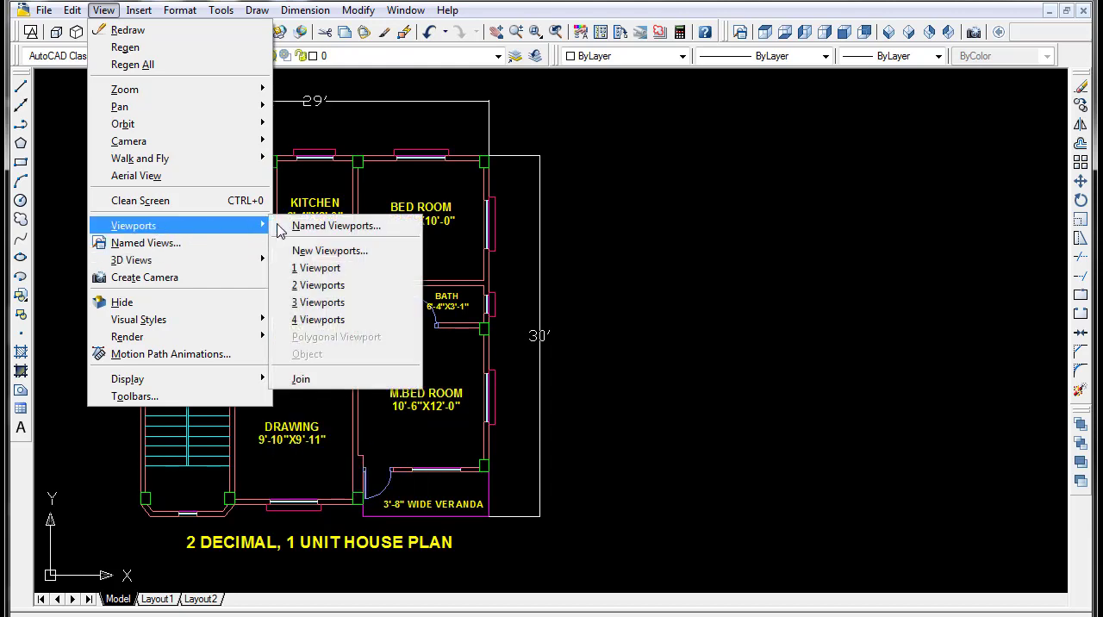
{"action": "left_click", "coordinate": [312, 285]}
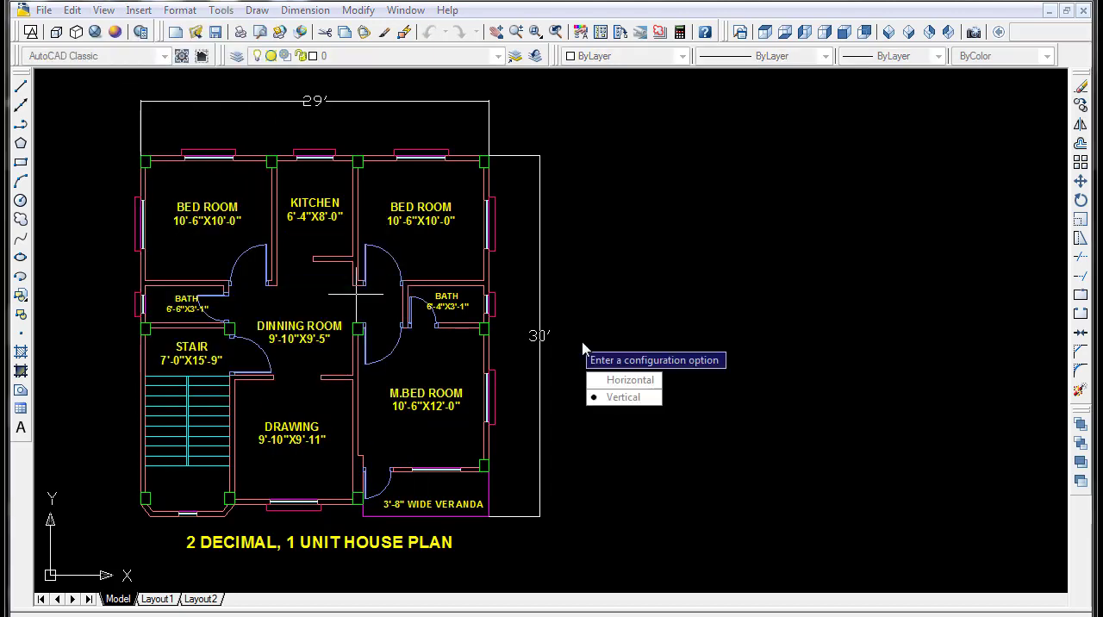
{"action": "key", "text": "Return"}
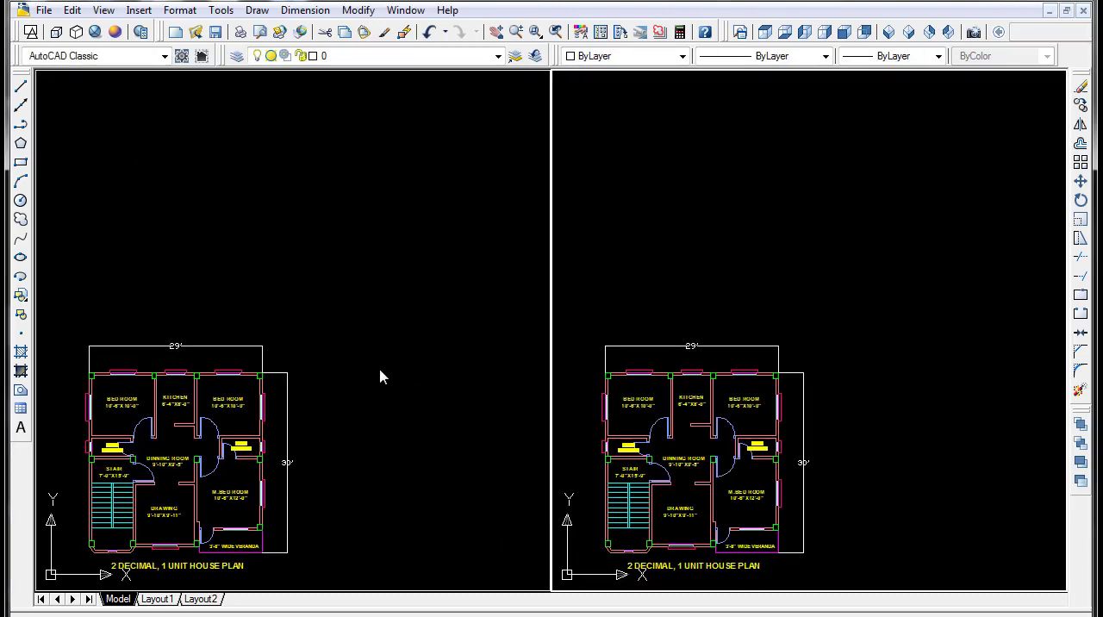
{"action": "scroll", "coordinate": [345, 393], "scroll_direction": "down", "scroll_amount": 5}
{"action": "middle_click_drag", "start_coordinate": [341, 399], "coordinate": [391, 214]}
{"action": "scroll", "coordinate": [413, 291], "scroll_direction": "up", "scroll_amount": 10}
{"action": "scroll", "coordinate": [387, 209], "scroll_direction": "down", "scroll_amount": 3}
{"action": "scroll", "coordinate": [362, 233], "scroll_direction": "up", "scroll_amount": 4}
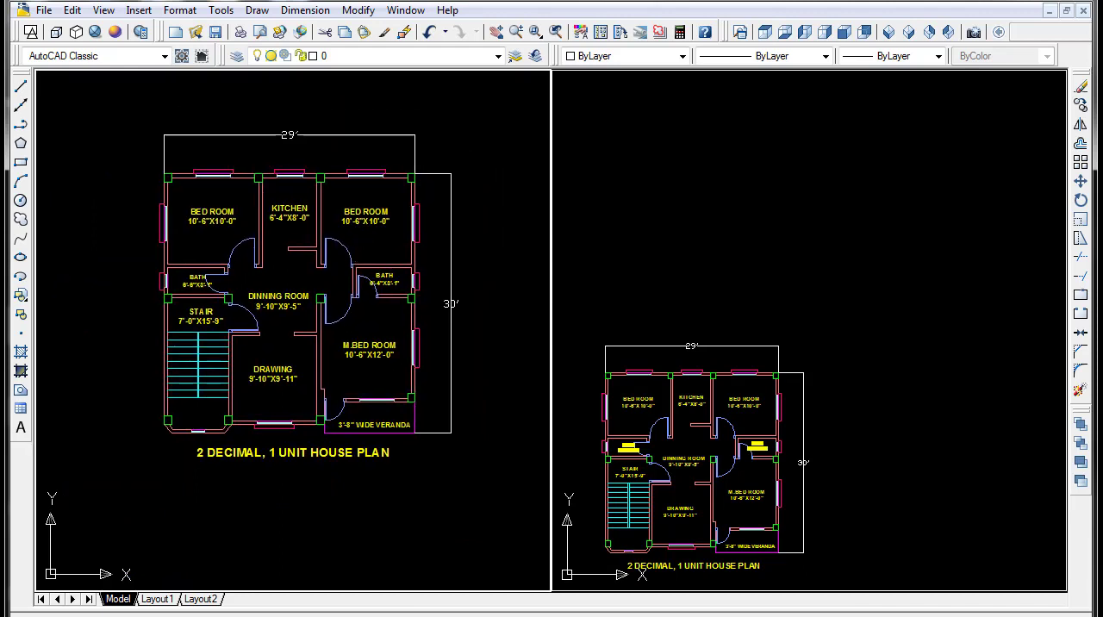
{"action": "middle_click_drag", "start_coordinate": [346, 252], "coordinate": [338, 244]}
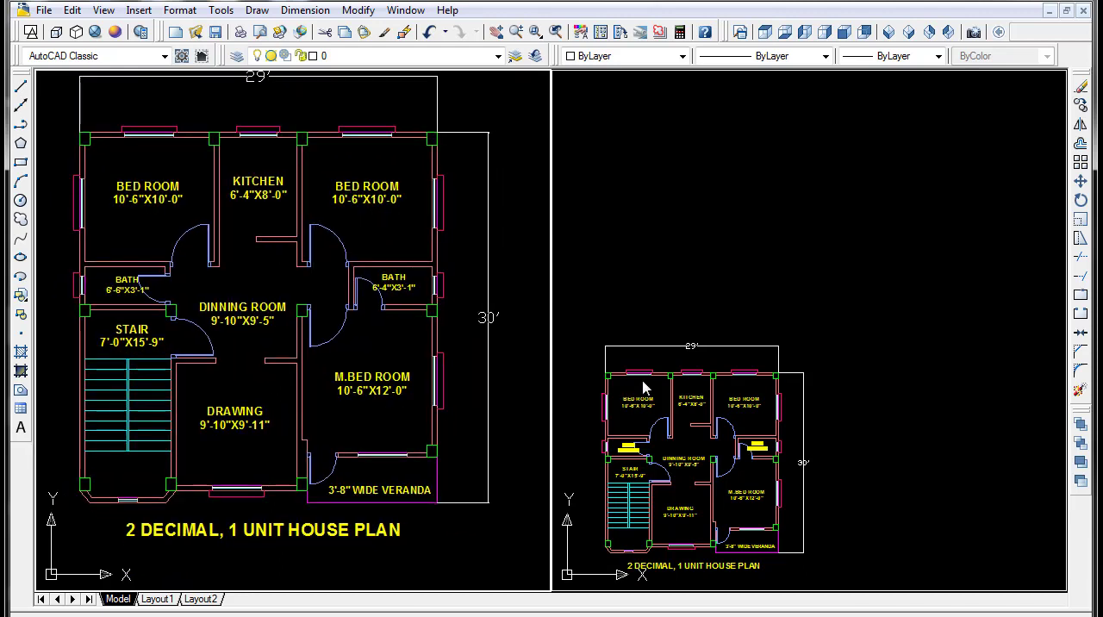
- Activate the other viewport and show an empty drawing area in it, clear of the existing plan
{"action": "left_click", "coordinate": [677, 343]}
{"action": "scroll", "coordinate": [683, 304], "scroll_direction": "down", "scroll_amount": 5}
{"action": "middle_click_drag", "start_coordinate": [682, 301], "coordinate": [733, 389]}
{"action": "scroll", "coordinate": [724, 332], "scroll_direction": "up", "scroll_amount": 5}
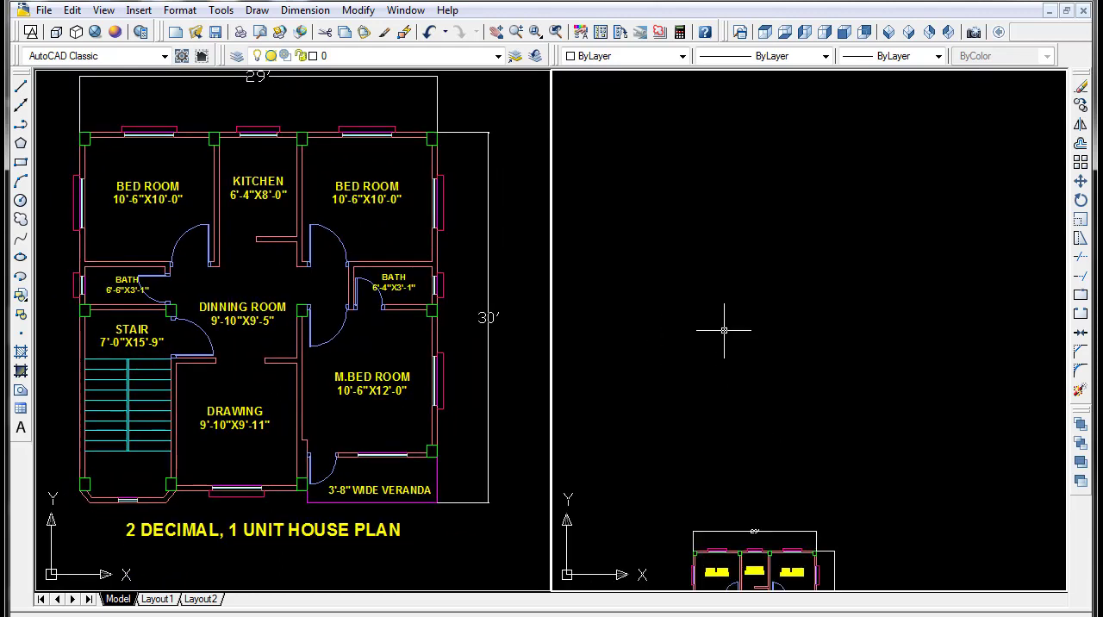
{"action": "middle_click_drag", "start_coordinate": [725, 330], "coordinate": [705, 391]}
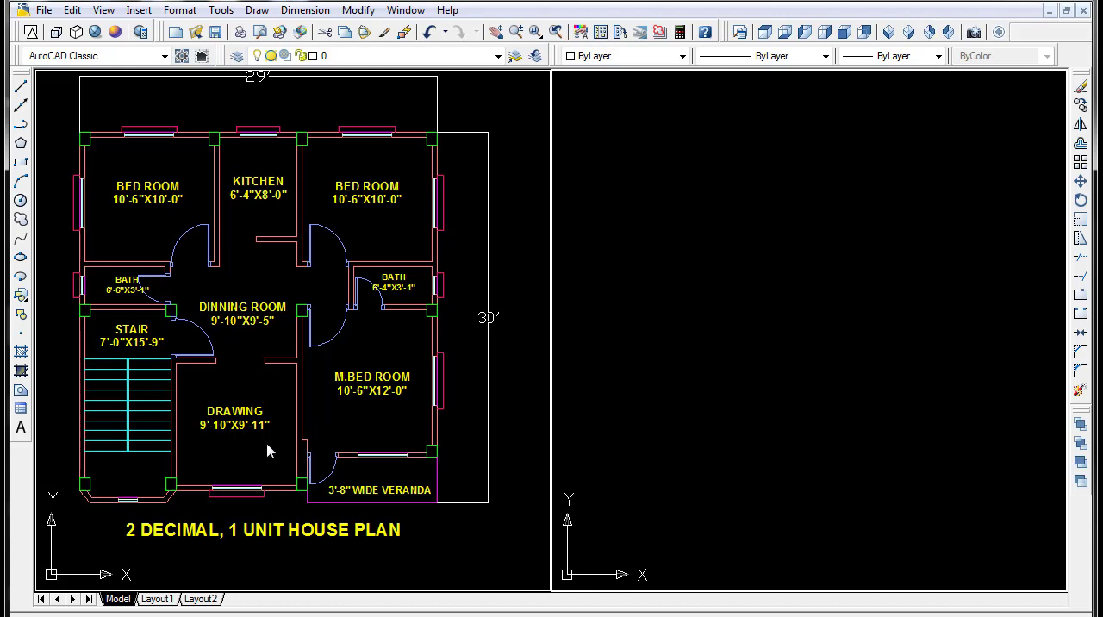
{"action": "type", "text": "l"}
{"action": "key", "text": "Return"}
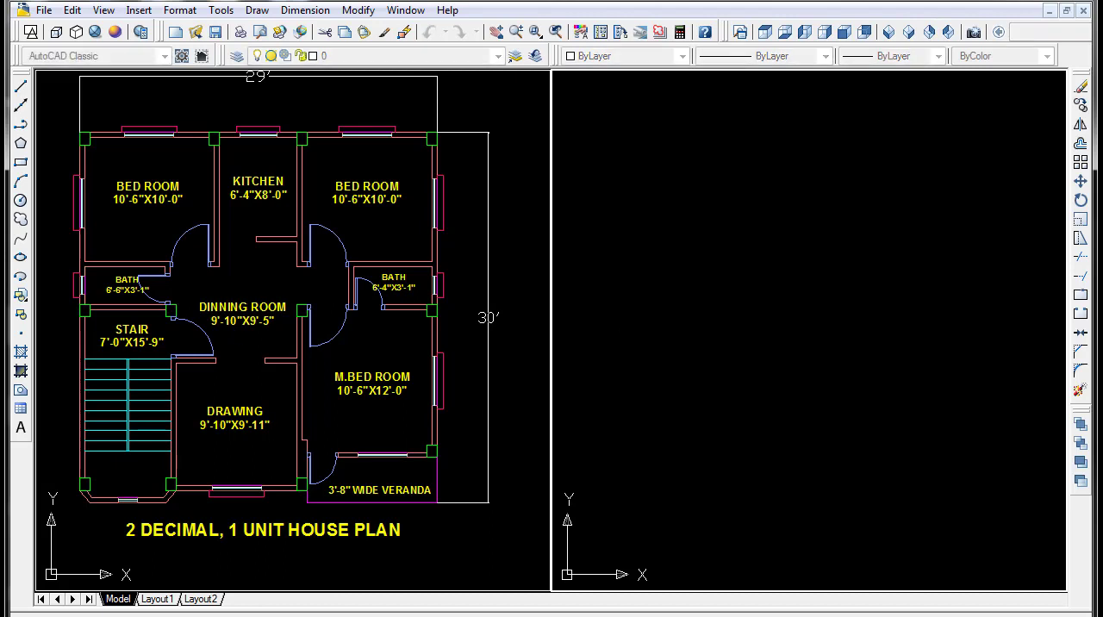
{"action": "left_click", "coordinate": [667, 442]}
{"action": "left_click", "coordinate": [685, 149]}
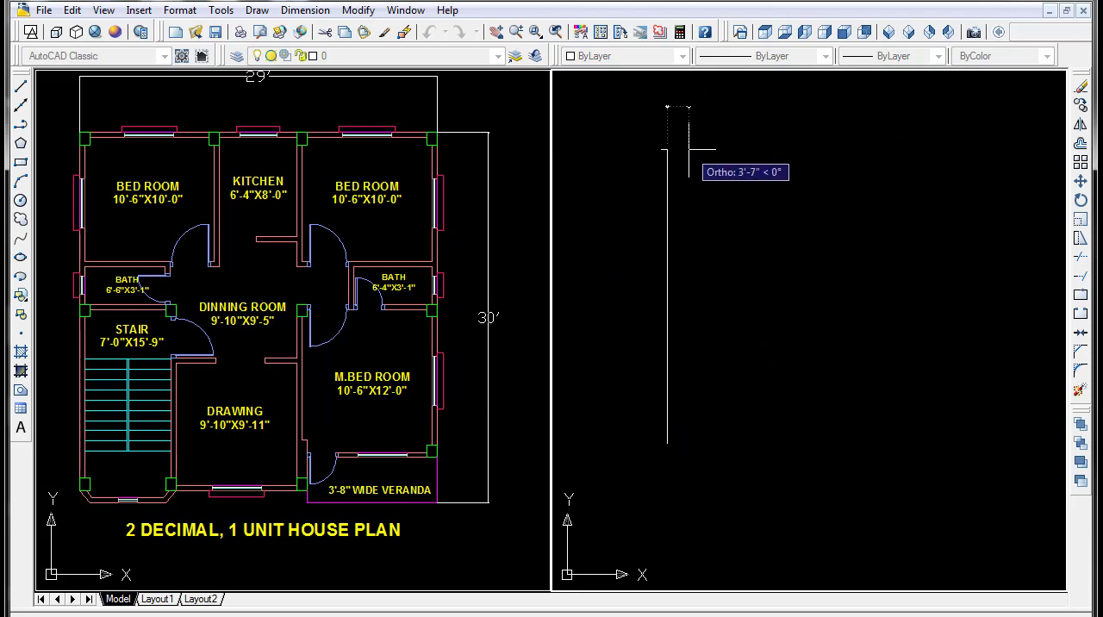
{"action": "left_click", "coordinate": [996, 149]}
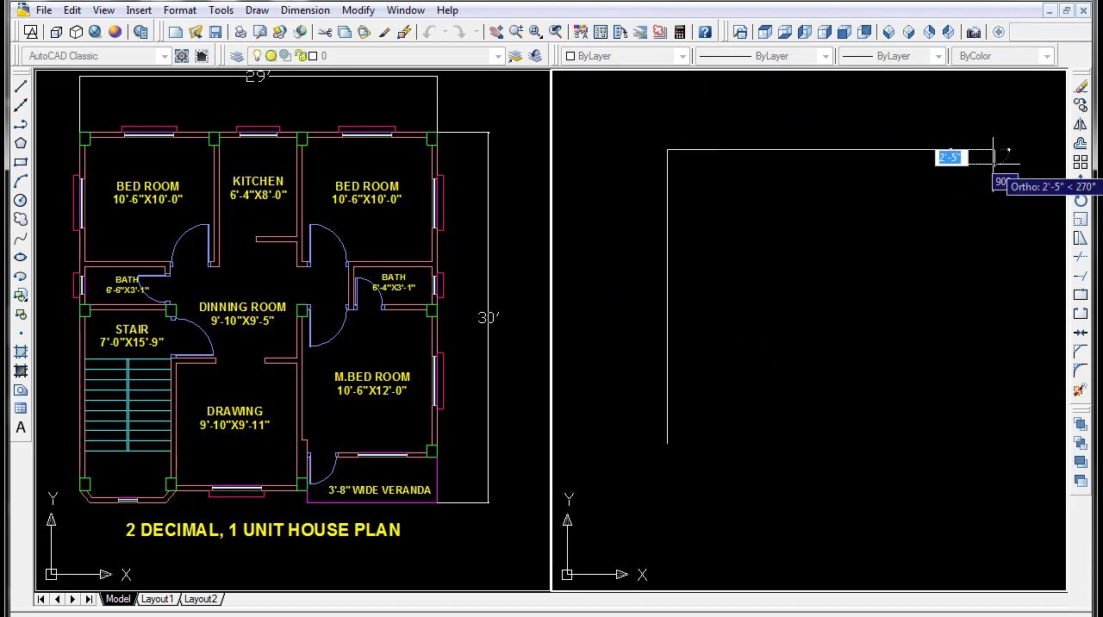
{"action": "key", "text": "Return"}
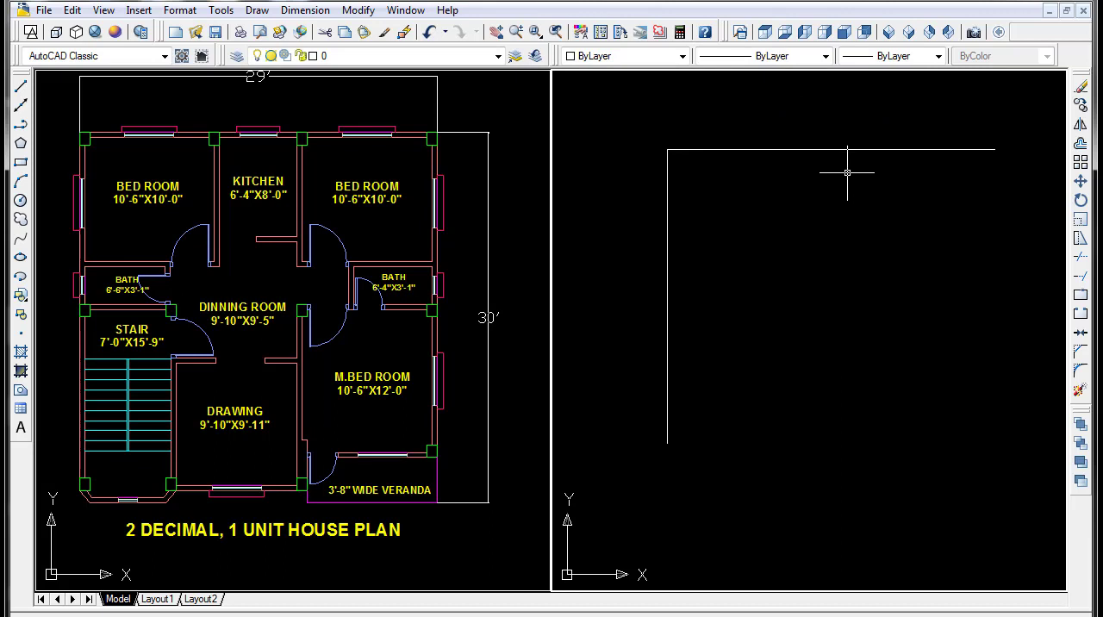
{"action": "middle_click_drag", "start_coordinate": [747, 207], "coordinate": [700, 232]}
{"action": "left_click", "coordinate": [724, 145]}
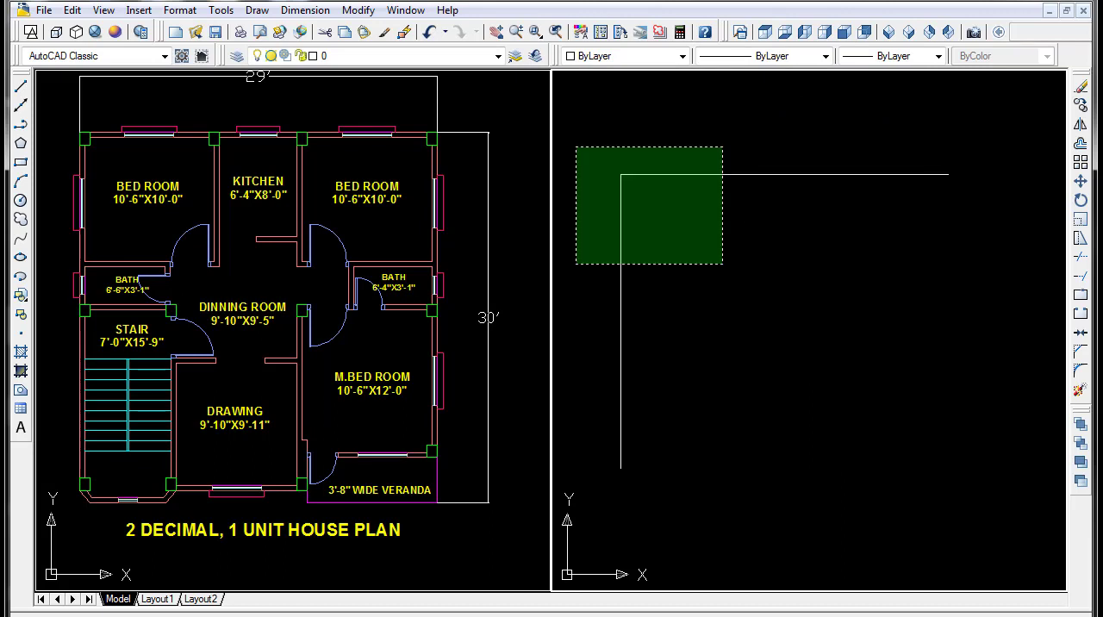
{"action": "left_click", "coordinate": [577, 263]}
{"action": "key", "text": "Delete"}
{"action": "type", "text": "l"}
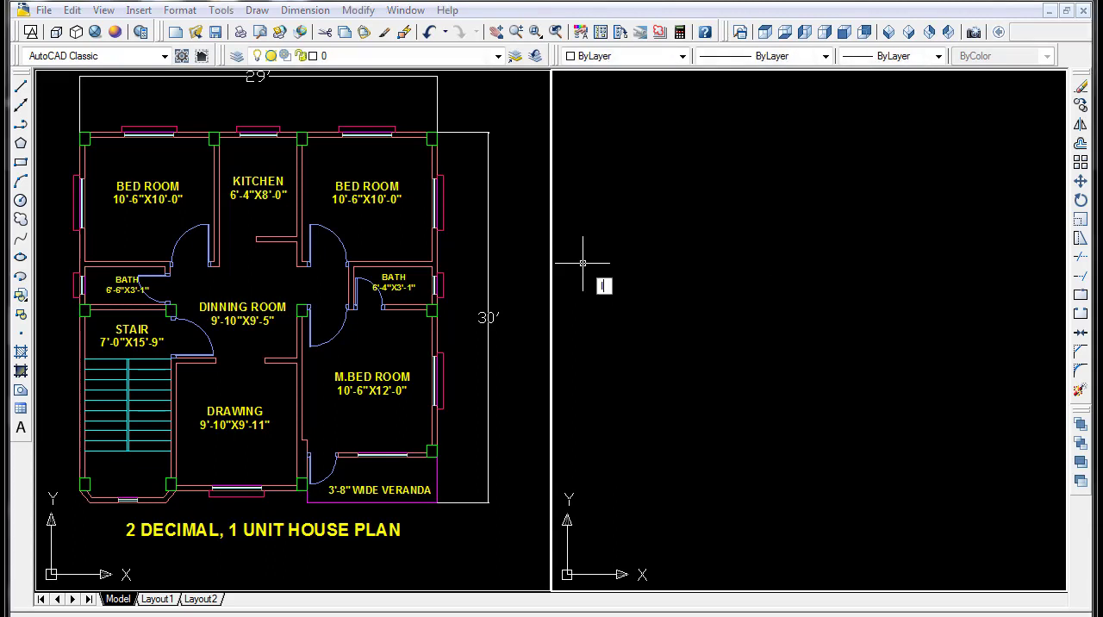
{"action": "key", "text": "Return"}
{"action": "left_click", "coordinate": [948, 341]}
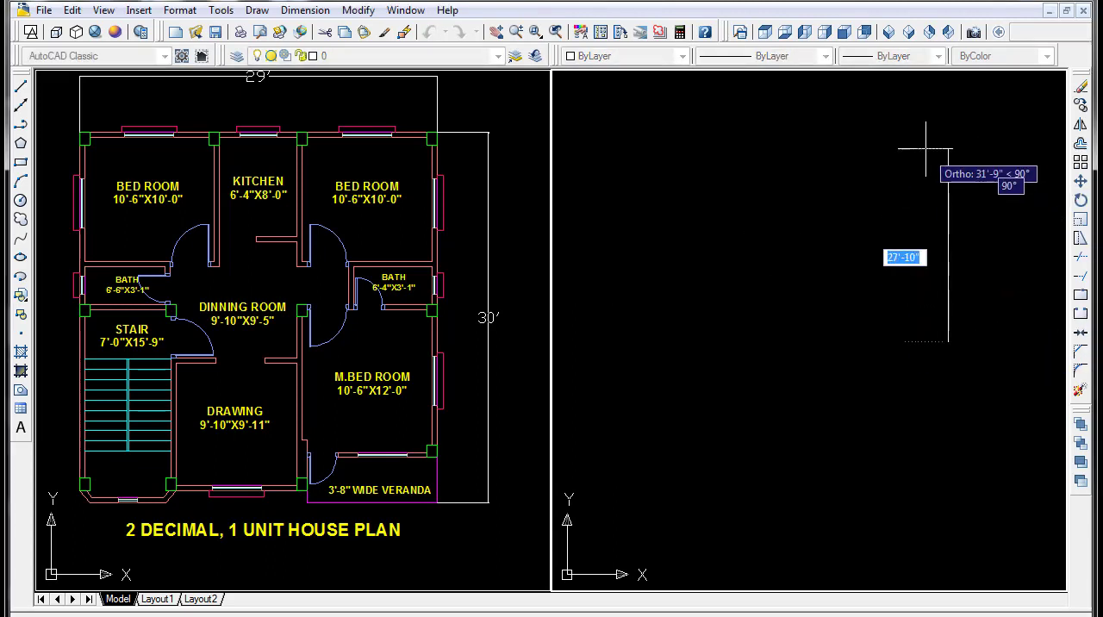
{"action": "left_click", "coordinate": [949, 124]}
{"action": "left_click", "coordinate": [700, 129]}
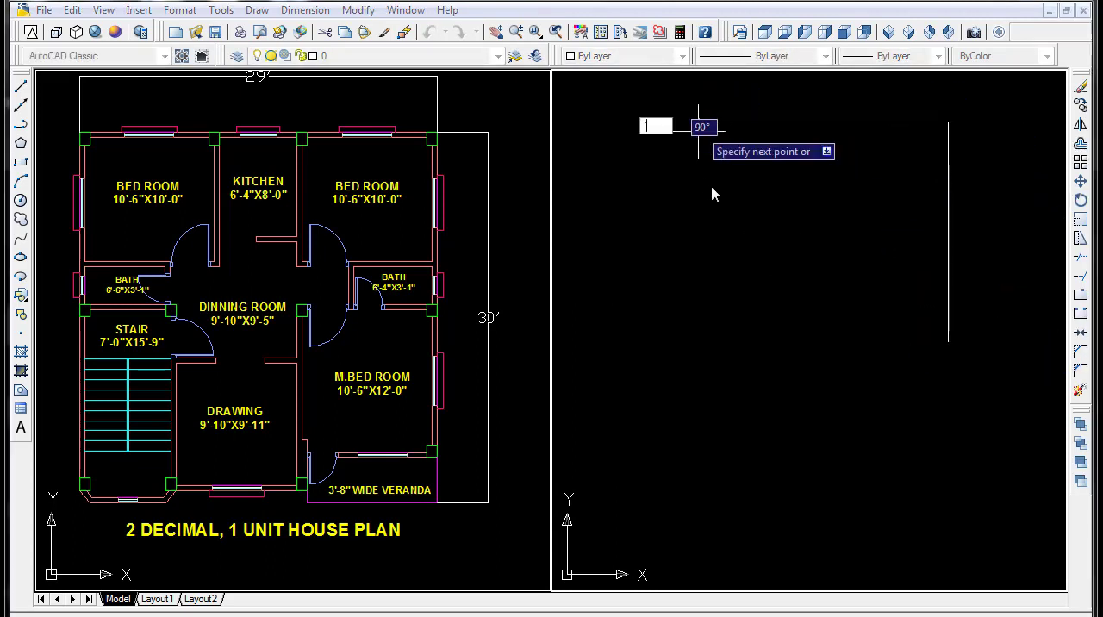
{"action": "key", "text": "Escape"}
{"action": "left_click", "coordinate": [978, 100]}
{"action": "left_click", "coordinate": [891, 176]}
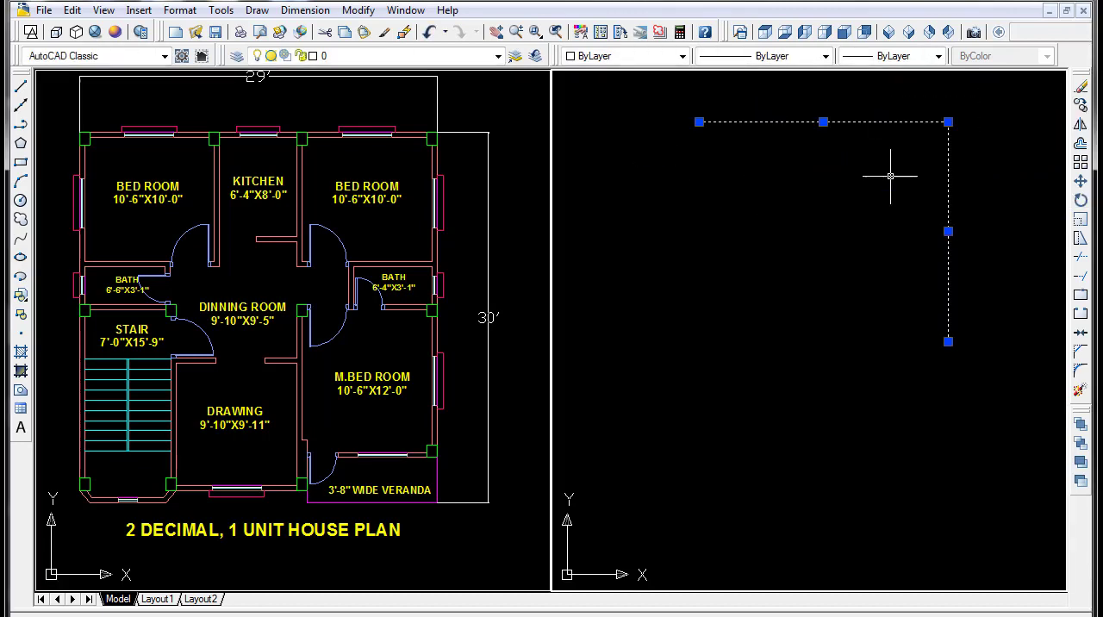
{"action": "key", "text": "Delete"}
- Draw a vertical line about 53' long in the empty area and a horizontal line running right from its upper end
{"action": "key", "text": "l"}
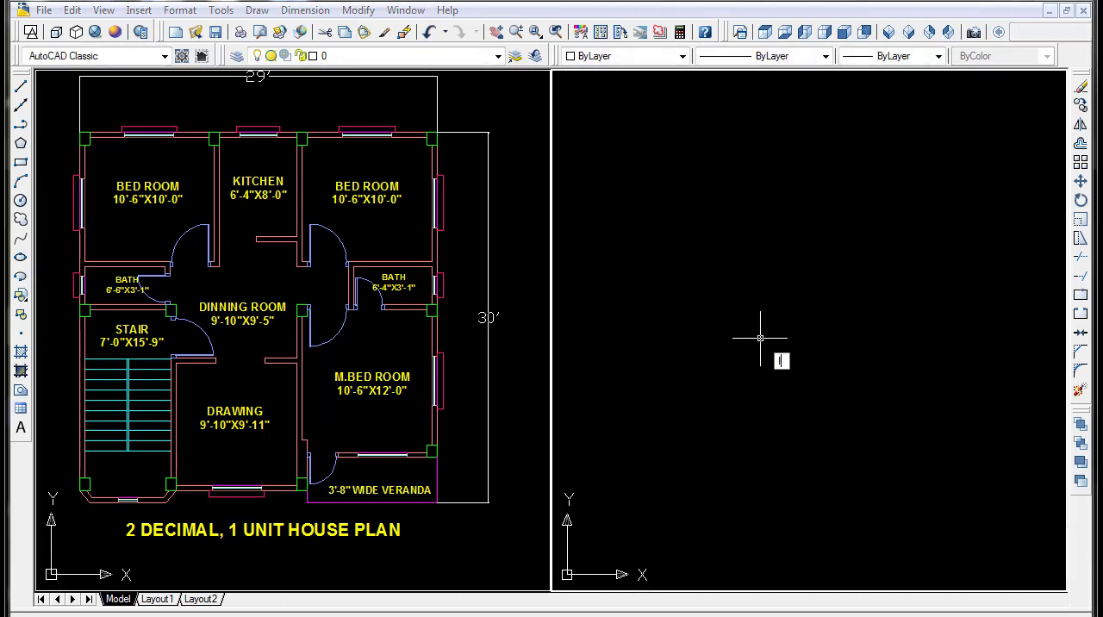
{"action": "key", "text": "Return"}
{"action": "left_click", "coordinate": [658, 448]}
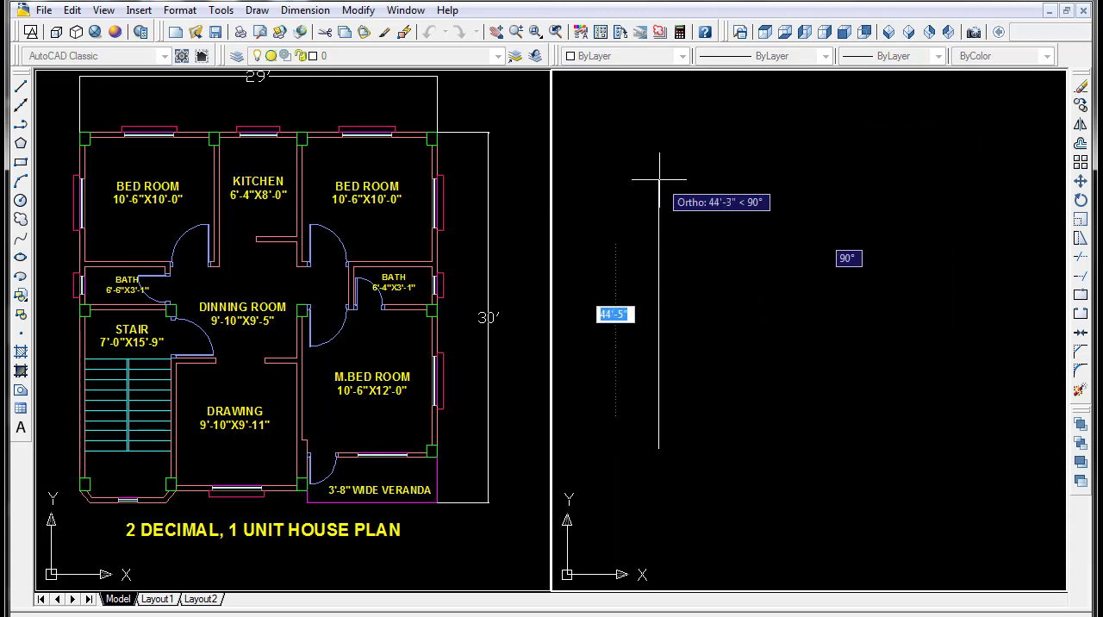
{"action": "left_click", "coordinate": [655, 123]}
{"action": "left_click", "coordinate": [1002, 122]}
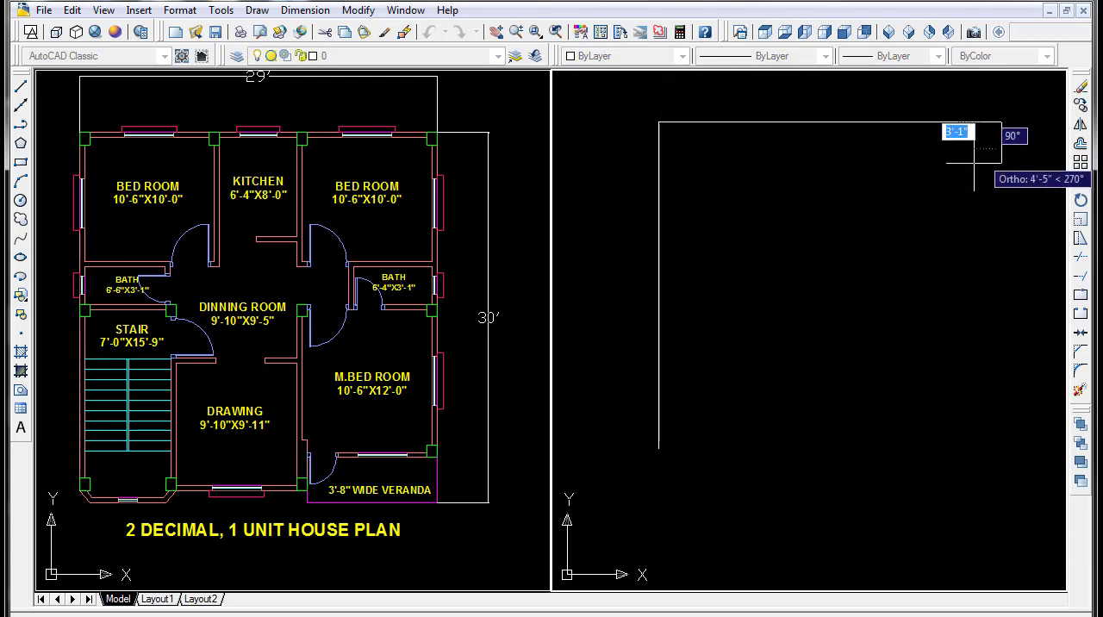
{"action": "key", "text": "Return"}
{"action": "mouse_move", "coordinate": [761, 252]}
{"action": "middle_mouse_down"}
{"action": "mouse_move", "coordinate": [747, 302]}
{"action": "mouse_move", "coordinate": [700, 292]}
{"action": "middle_mouse_up"}
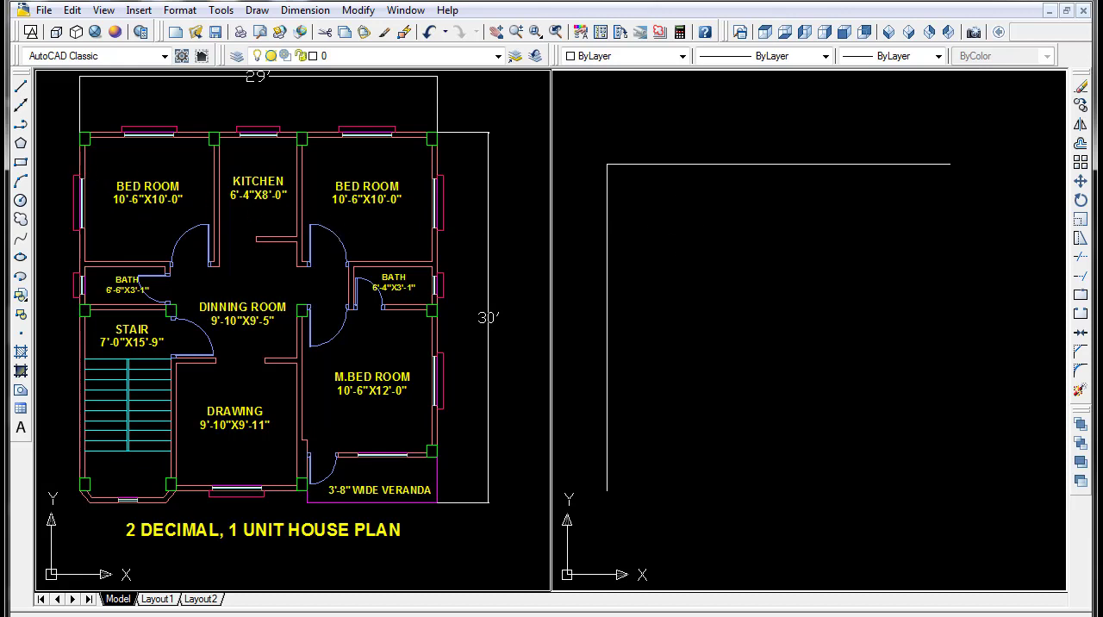
{"action": "left_click", "coordinate": [678, 226]}
{"action": "left_click", "coordinate": [665, 233]}
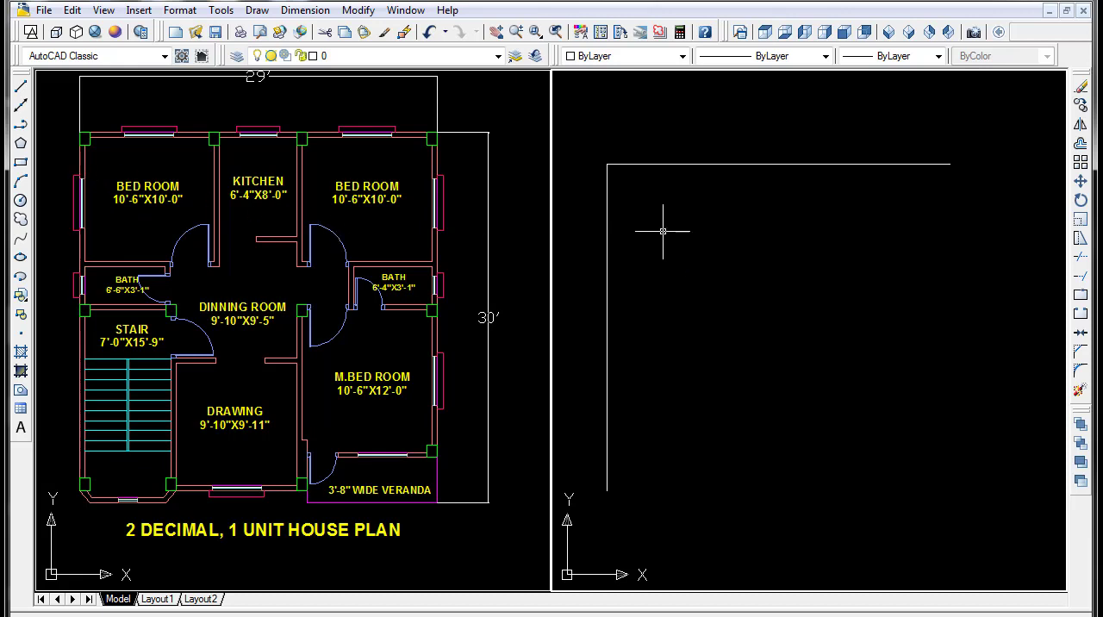
- Offset the vertical line 5" to the right to form the left outer wall
{"action": "type", "text": "o"}
{"action": "key", "text": "Return"}
{"action": "type", "text": "5"}
{"action": "key", "text": "Return"}
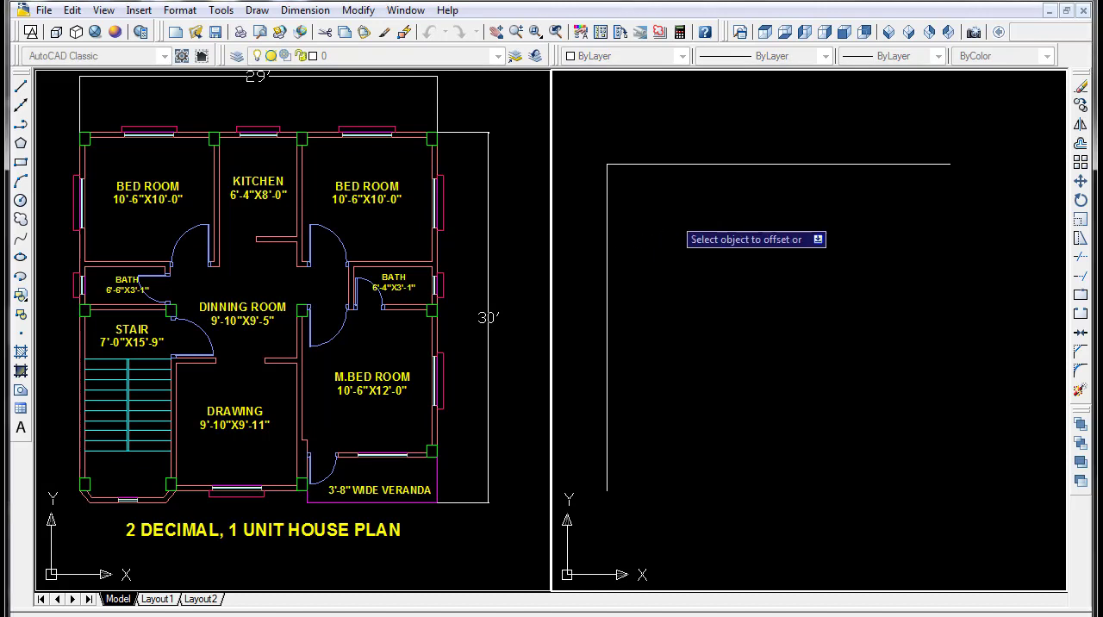
{"action": "left_click", "coordinate": [608, 197]}
{"action": "left_click", "coordinate": [661, 214]}
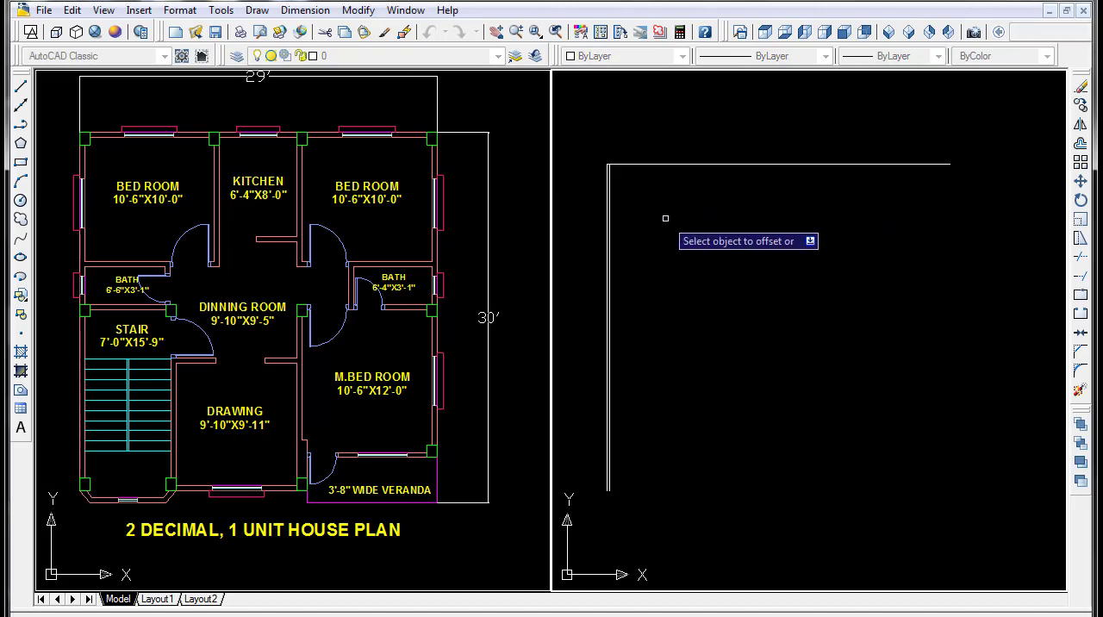
{"action": "scroll", "coordinate": [629, 179], "scroll_direction": "up", "scroll_amount": 3}
{"action": "middle_click_drag", "start_coordinate": [628, 179], "coordinate": [652, 210]}
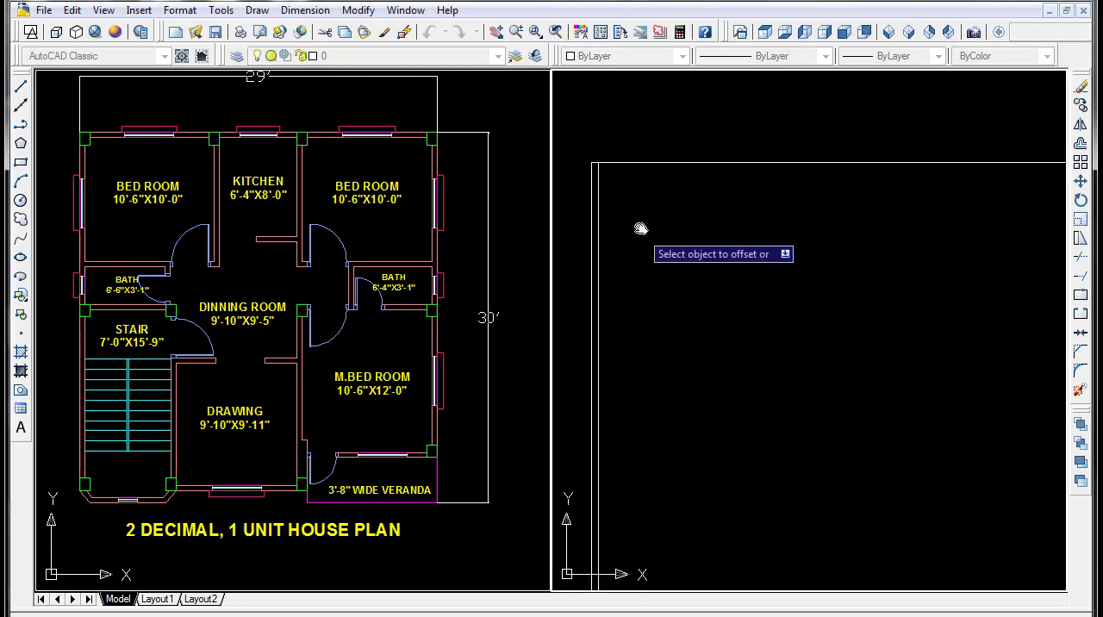
{"action": "scroll", "coordinate": [641, 222], "scroll_direction": "up", "scroll_amount": 2}
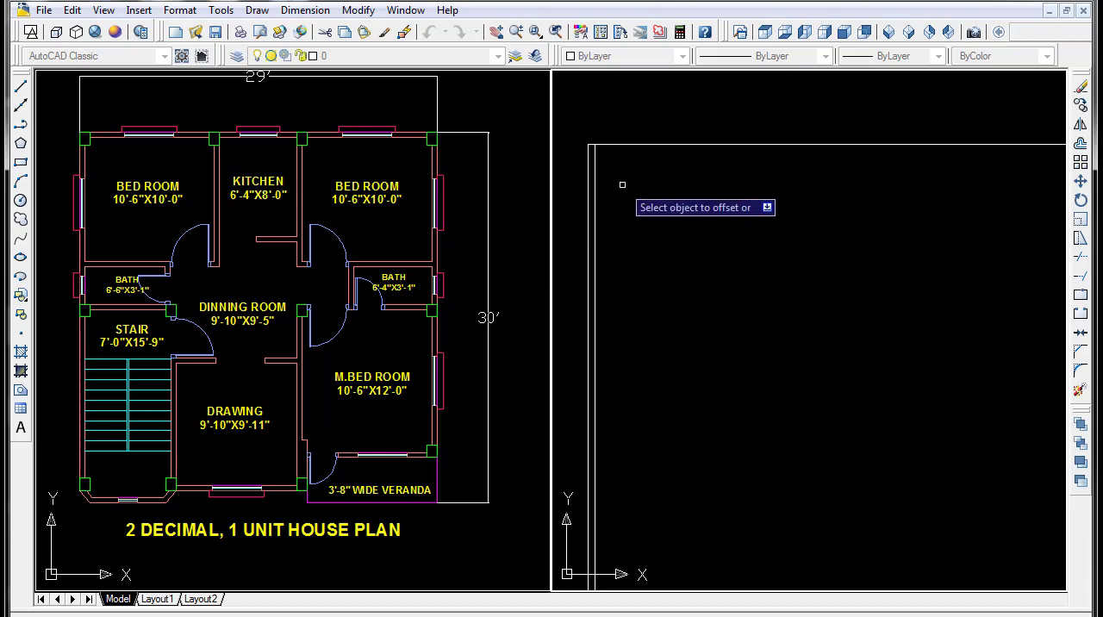
{"action": "key", "text": "Escape"}
- Offset the left wall's inner line 10'6" to the right for the width of the first bedroom
{"action": "type", "text": "o"}
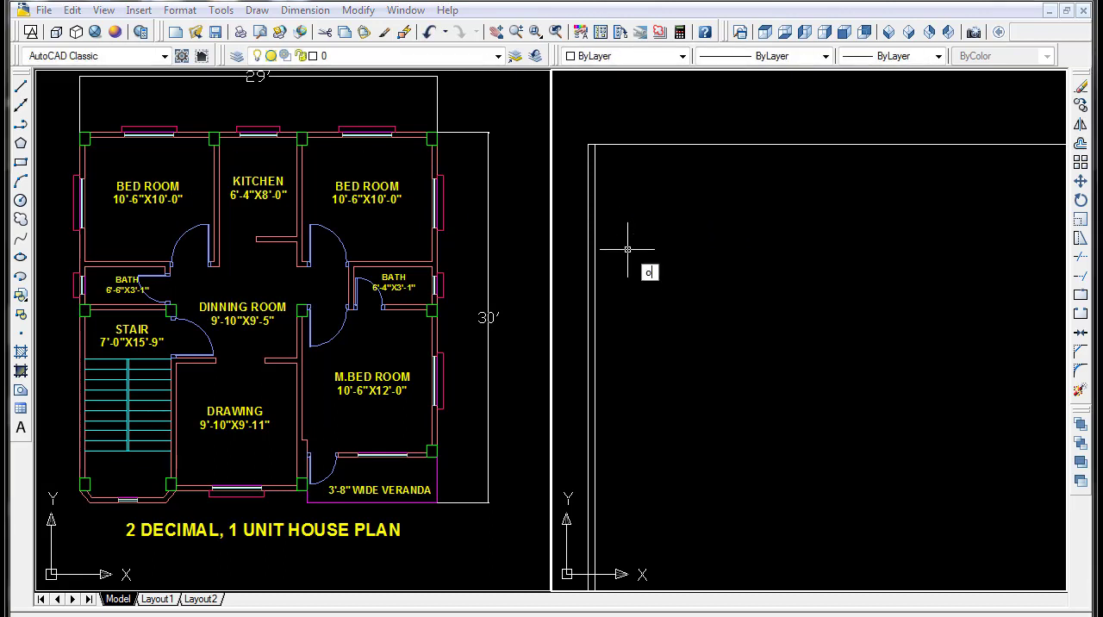
{"action": "key", "text": "Return"}
{"action": "type", "text": "10'6"}
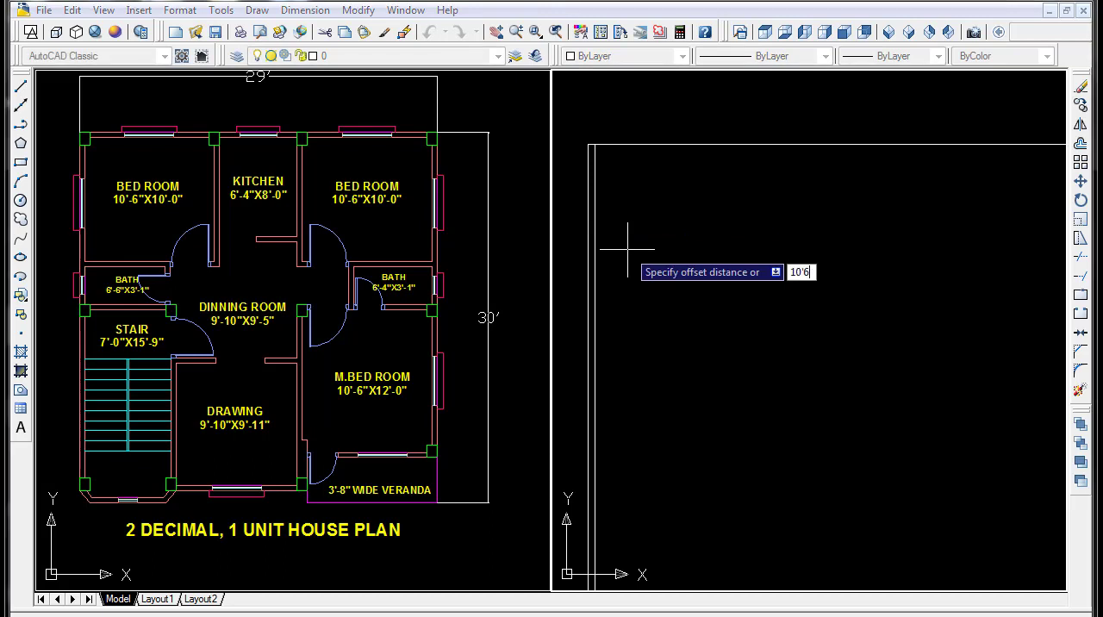
{"action": "key", "text": "Return"}
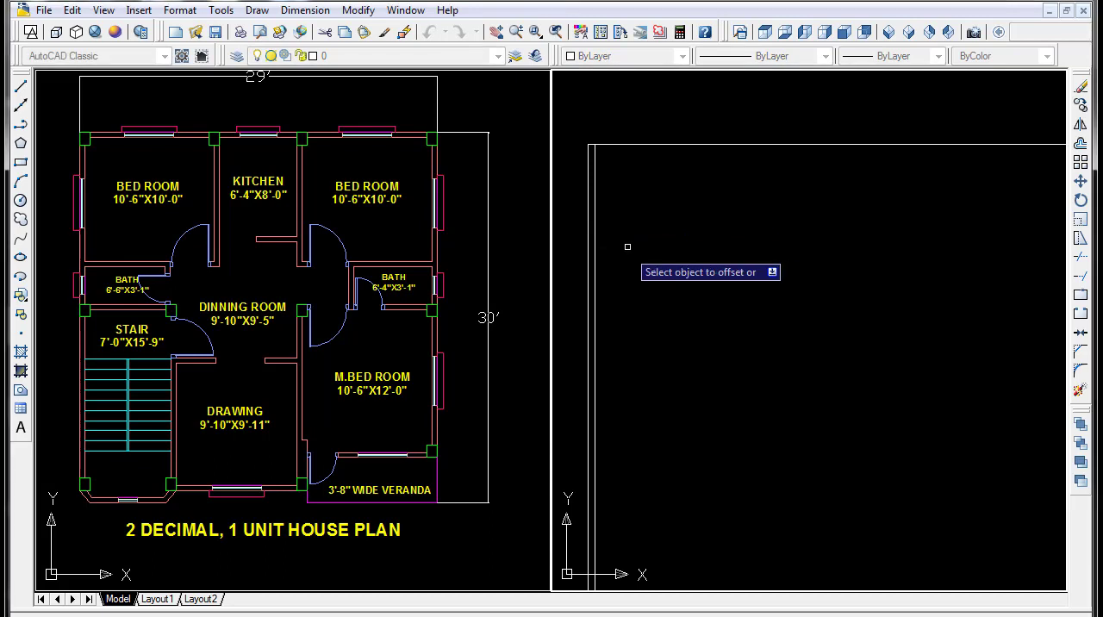
{"action": "left_click", "coordinate": [594, 191]}
{"action": "left_click", "coordinate": [814, 250]}
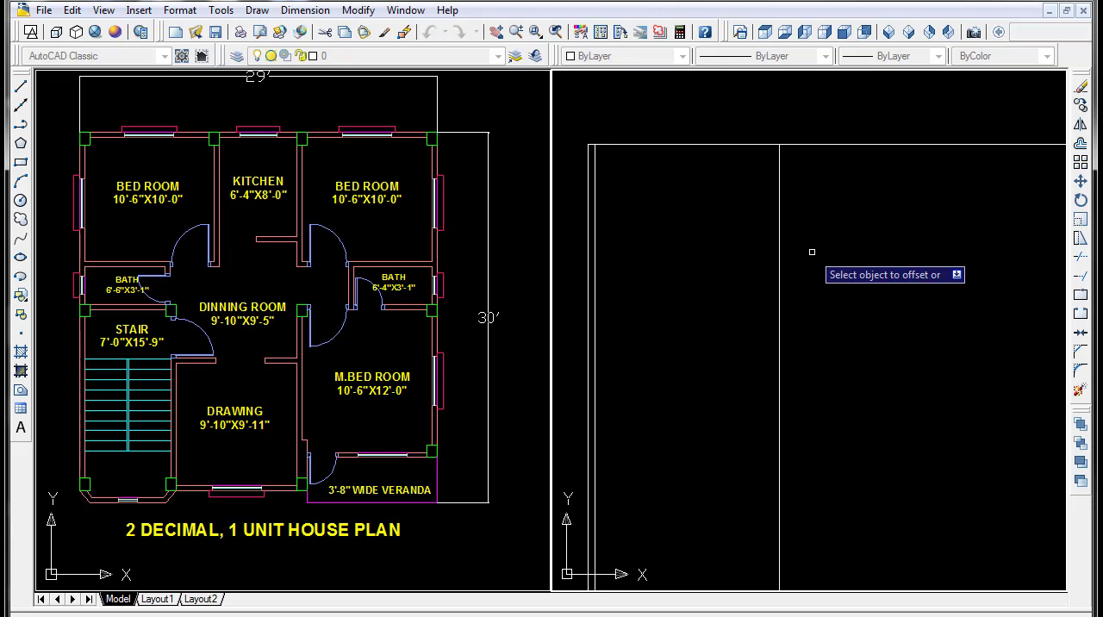
{"action": "key", "text": "Return"}
{"action": "key", "text": "Return"}
- Offset the first bedroom's right-hand line 5" to the right to form the wall beside the kitchen
{"action": "type", "text": "5"}
{"action": "key", "text": "Return"}
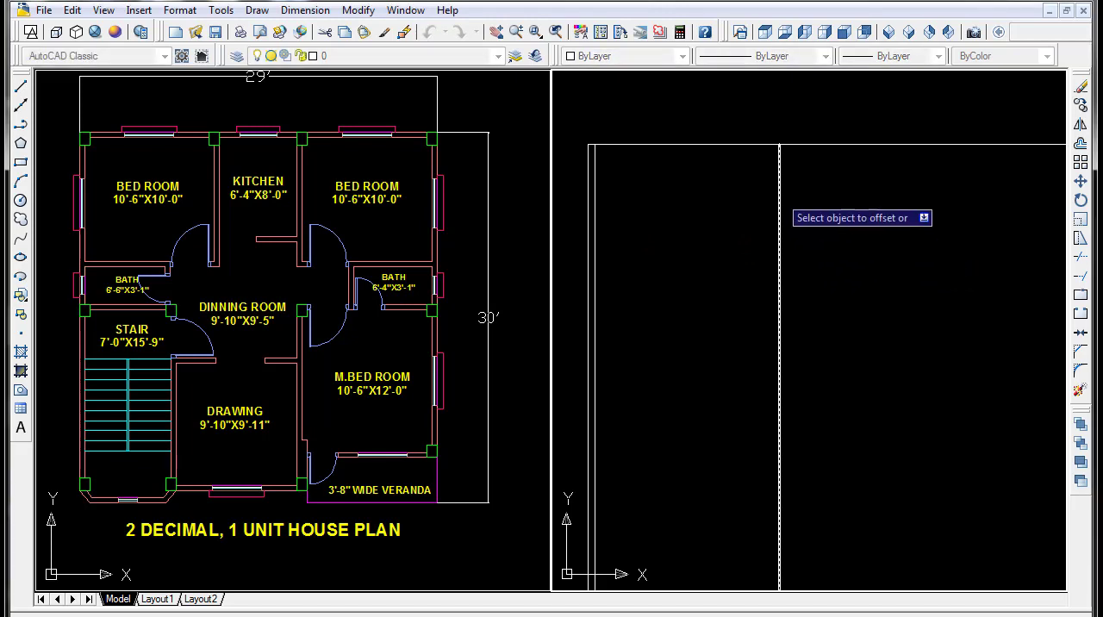
{"action": "left_click", "coordinate": [779, 193]}
{"action": "left_click", "coordinate": [826, 201]}
{"action": "scroll", "coordinate": [827, 205], "scroll_direction": "down", "scroll_amount": 5}
{"action": "middle_click_drag", "start_coordinate": [832, 215], "coordinate": [779, 211]}
{"action": "scroll", "coordinate": [778, 213], "scroll_direction": "up", "scroll_amount": 2}
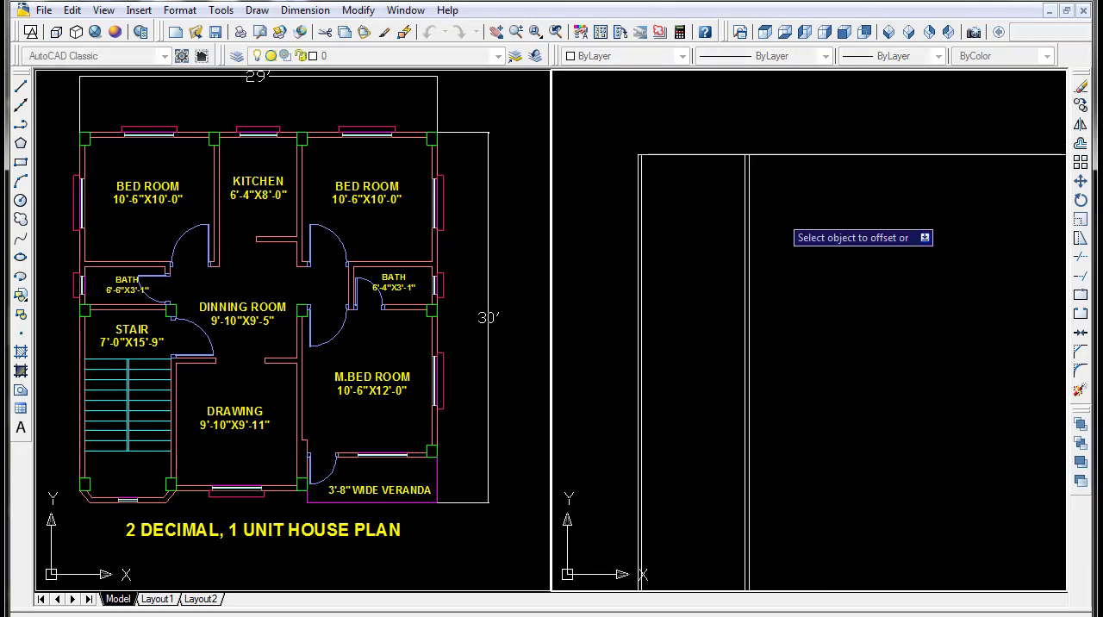
{"action": "key", "text": "Return"}
{"action": "key", "text": "Return"}
- Offset the kitchen-side line of that wall 6'4" to the right for the kitchen width
{"action": "type", "text": "6"}
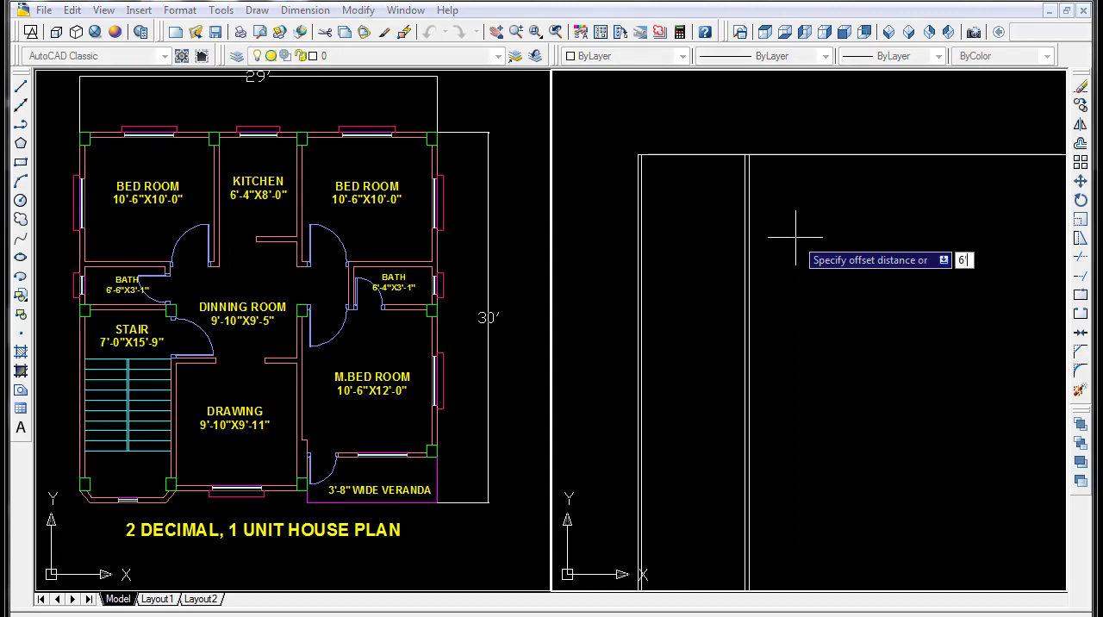
{"action": "type", "text": "'4"}
{"action": "key", "text": "Return"}
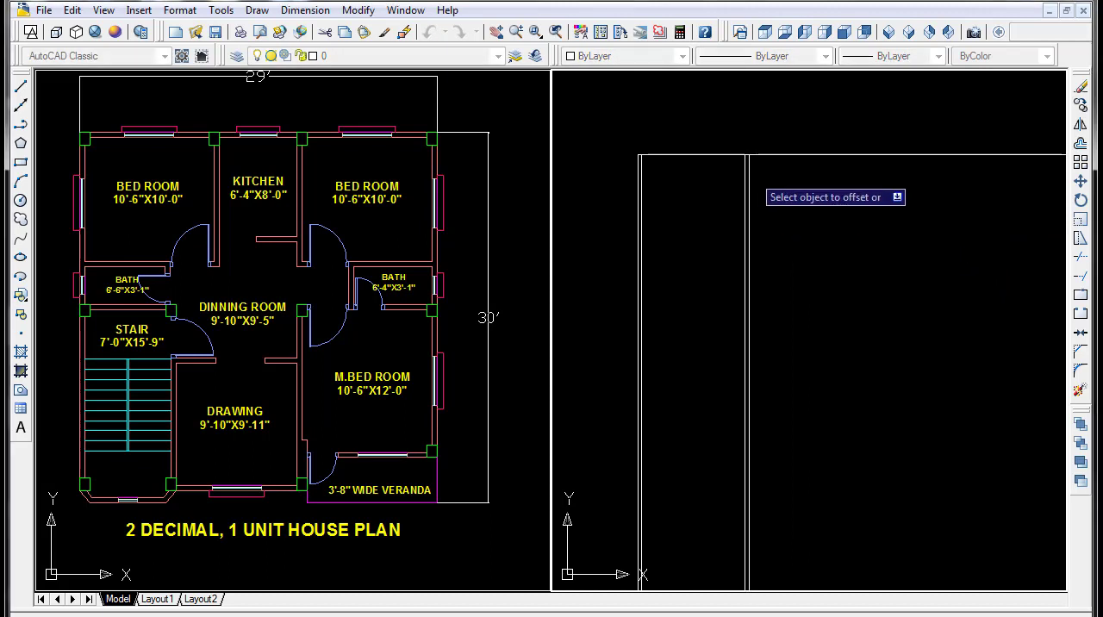
{"action": "left_click", "coordinate": [749, 174]}
{"action": "left_click", "coordinate": [837, 220]}
{"action": "key", "text": "Return"}
- Offset the kitchen's right-hand line 5" to the right to form the wall to the second bedroom
{"action": "key", "text": "Return"}
{"action": "type", "text": "5"}
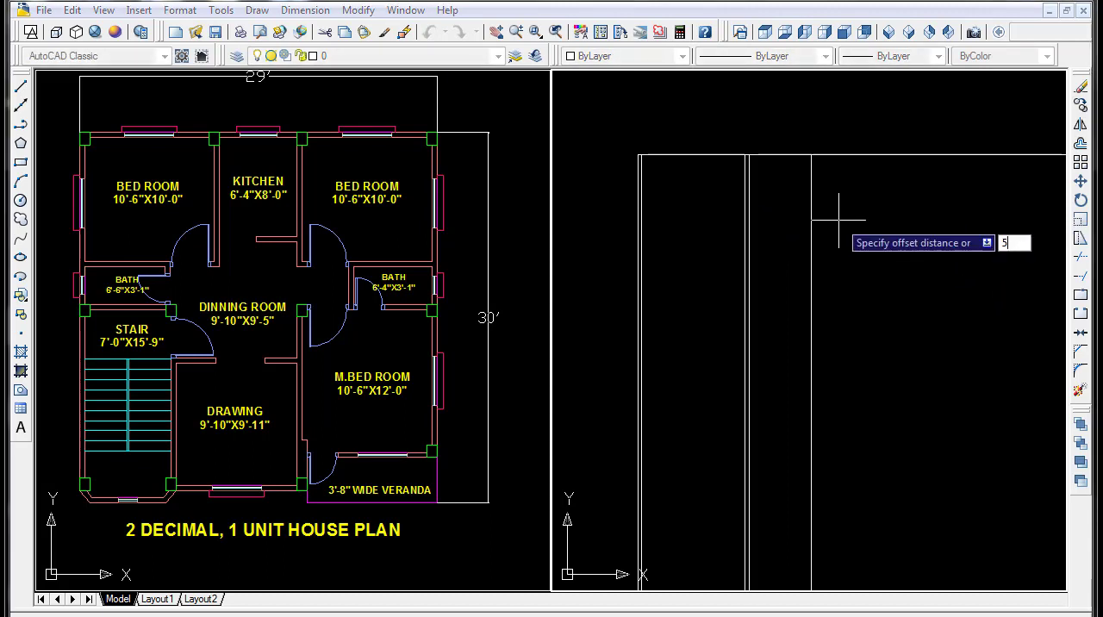
{"action": "key", "text": "Return"}
{"action": "left_click", "coordinate": [813, 206]}
{"action": "left_click", "coordinate": [850, 218]}
- Offset the second bedroom's left wall line 10'6" to the right and double the new line into the right outer wall
{"action": "key", "text": "Return"}
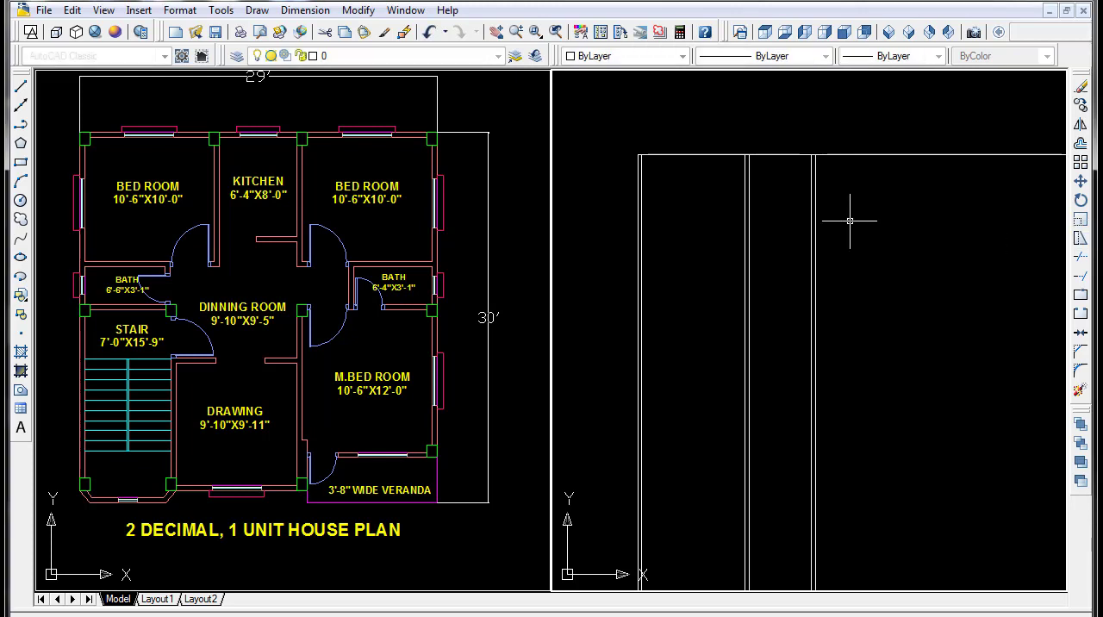
{"action": "key", "text": "Return"}
{"action": "type", "text": "10'6"}
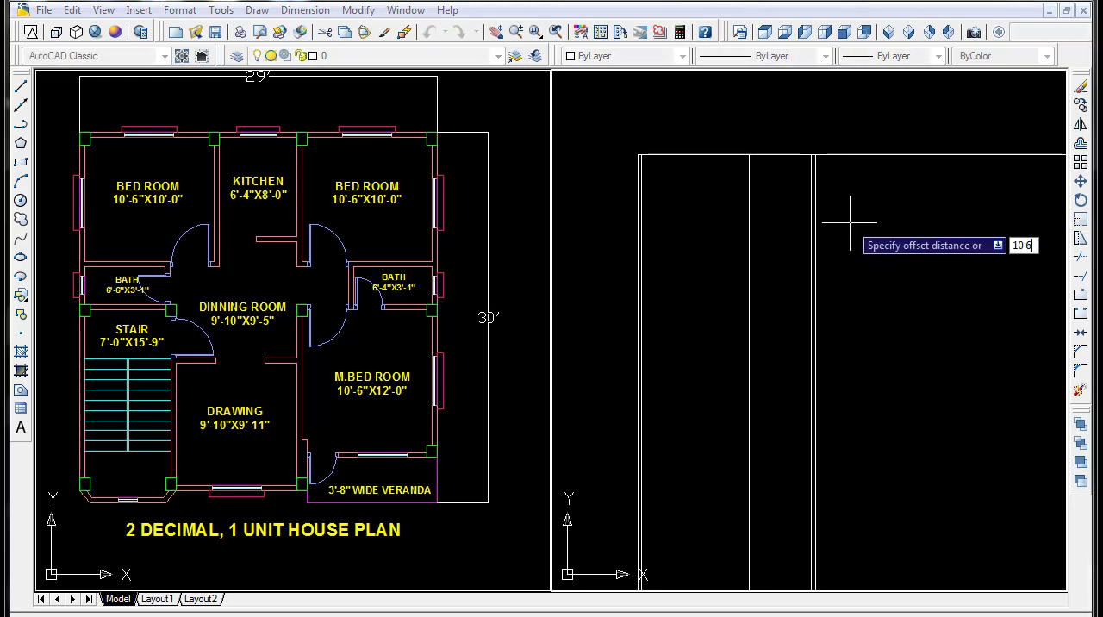
{"action": "key", "text": "Return"}
{"action": "left_click", "coordinate": [813, 181]}
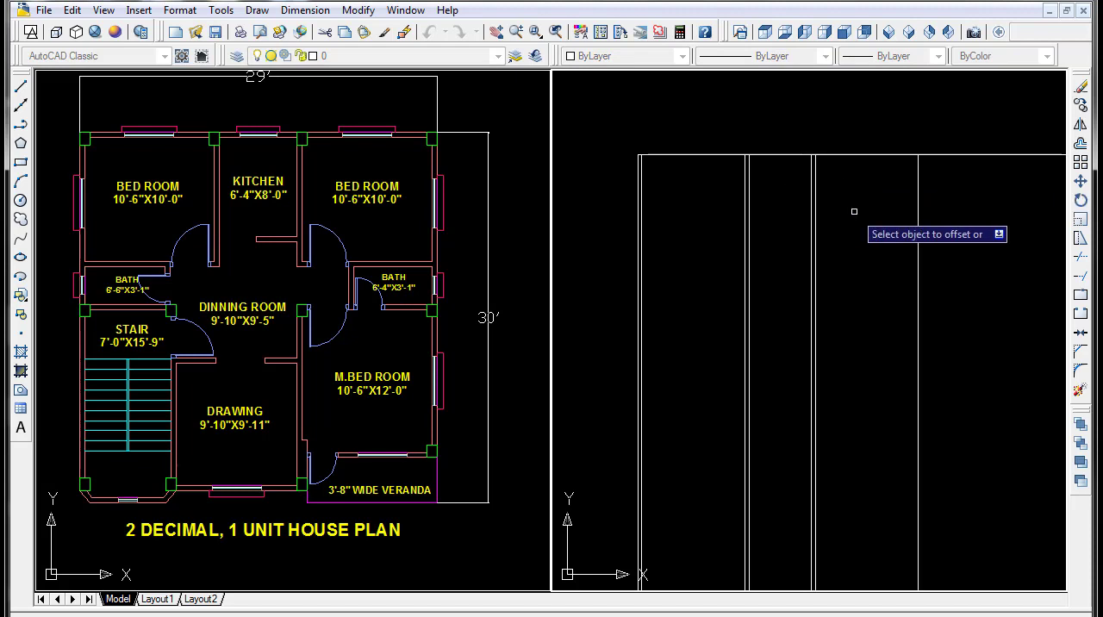
{"action": "left_click", "coordinate": [855, 215]}
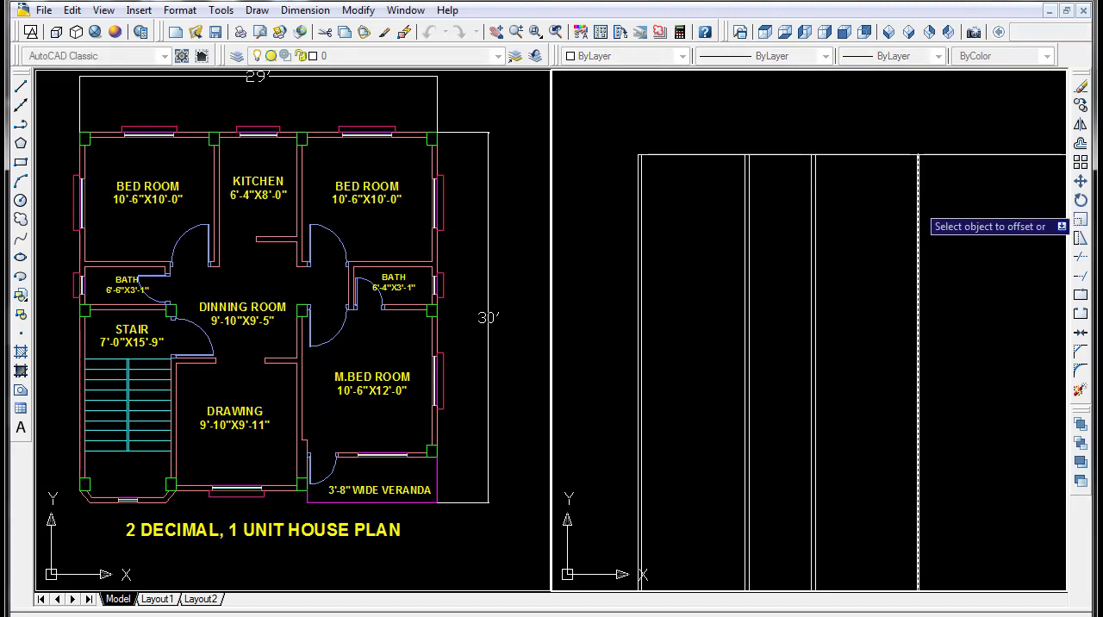
{"action": "key", "text": "Return"}
{"action": "type", "text": "tr"}
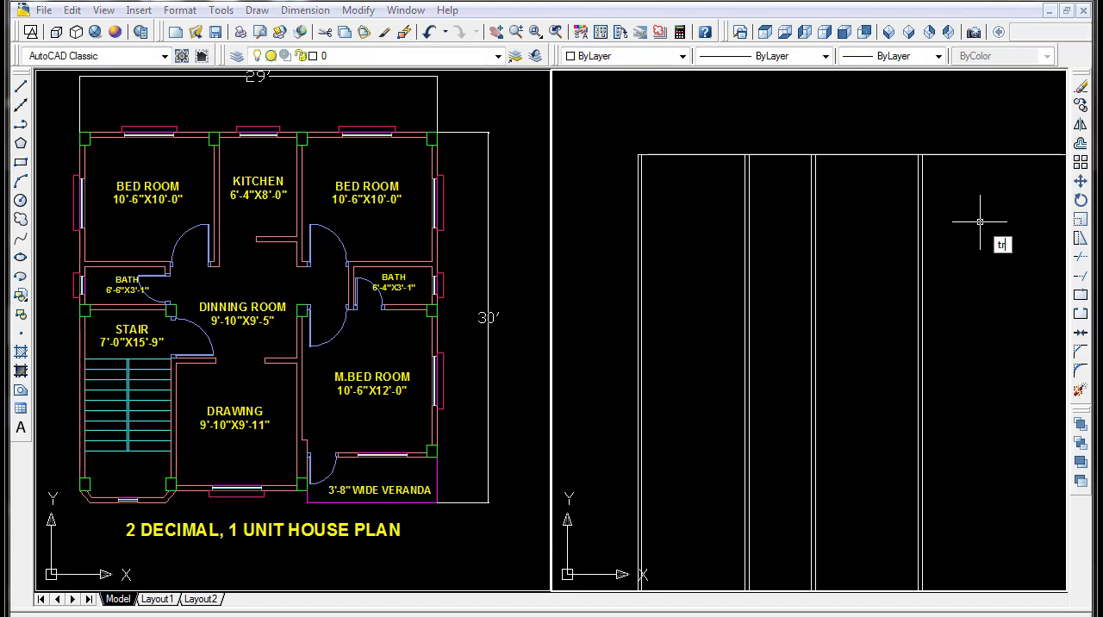
{"action": "key", "text": "Return"}
{"action": "key", "text": "Return"}
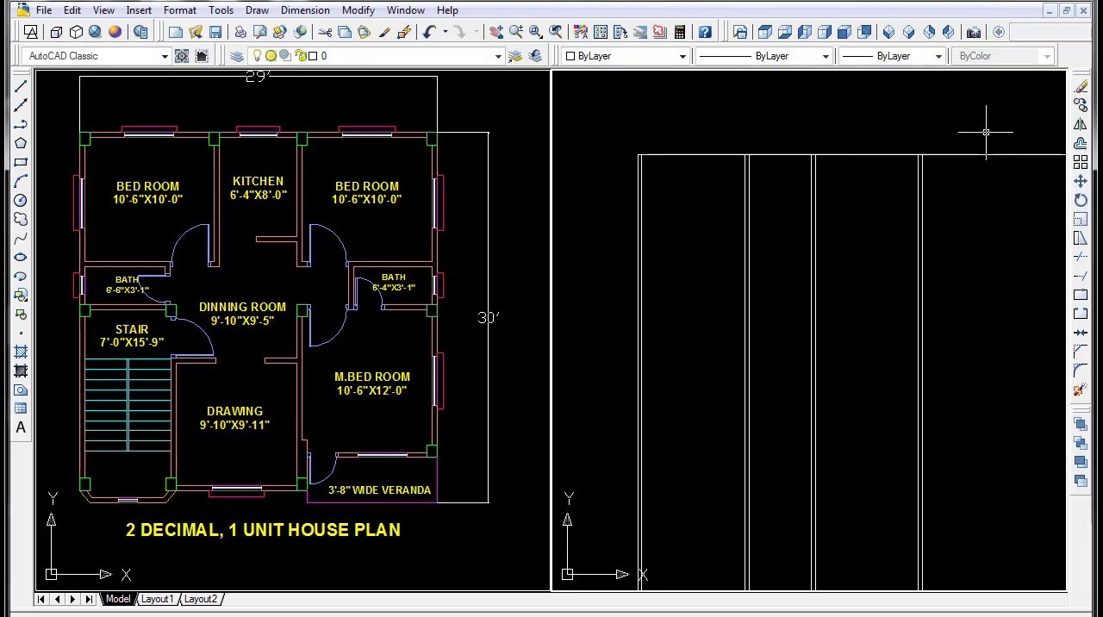
{"action": "left_click", "coordinate": [987, 134]}
- Trim the part of the upper horizontal line that extends beyond the right outer wall
{"action": "key", "text": "Return"}
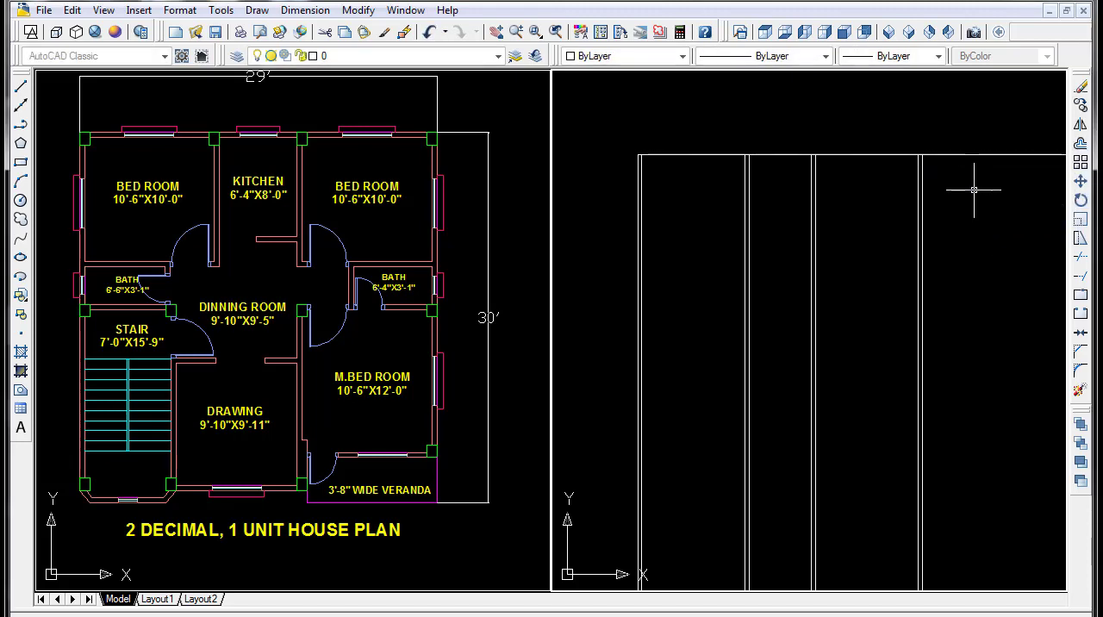
{"action": "type", "text": "tr"}
{"action": "key", "text": "Return"}
{"action": "key", "text": "Return"}
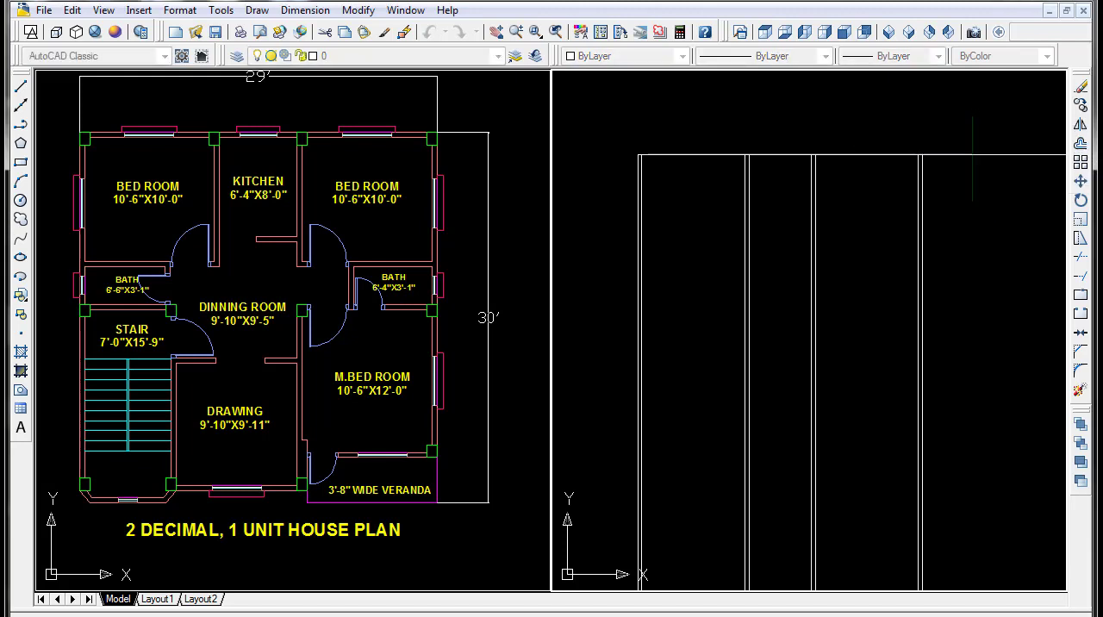
{"action": "left_click", "coordinate": [975, 155]}
{"action": "scroll", "coordinate": [955, 202], "scroll_direction": "down", "scroll_amount": 4}
{"action": "middle_click_drag", "start_coordinate": [955, 202], "coordinate": [841, 168]}
{"action": "scroll", "coordinate": [885, 173], "scroll_direction": "up", "scroll_amount": 3}
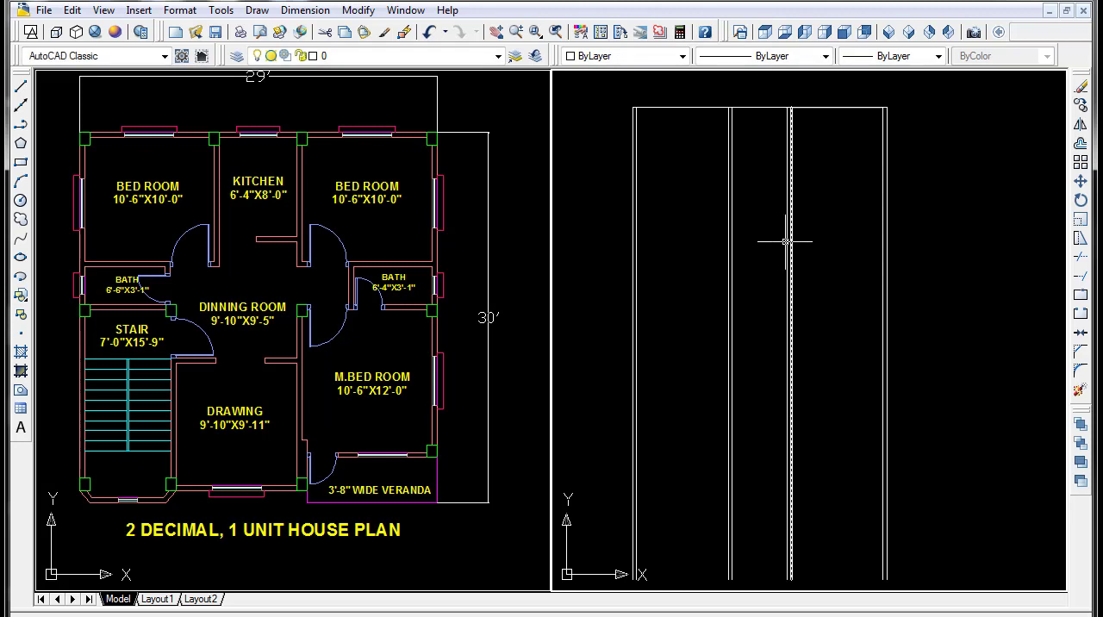
{"action": "key", "text": "Escape"}
- Offset the upper horizontal line 5" downward to form the top outer wall
{"action": "type", "text": "o"}
{"action": "key", "text": "Return"}
{"action": "type", "text": "5"}
{"action": "key", "text": "Return"}
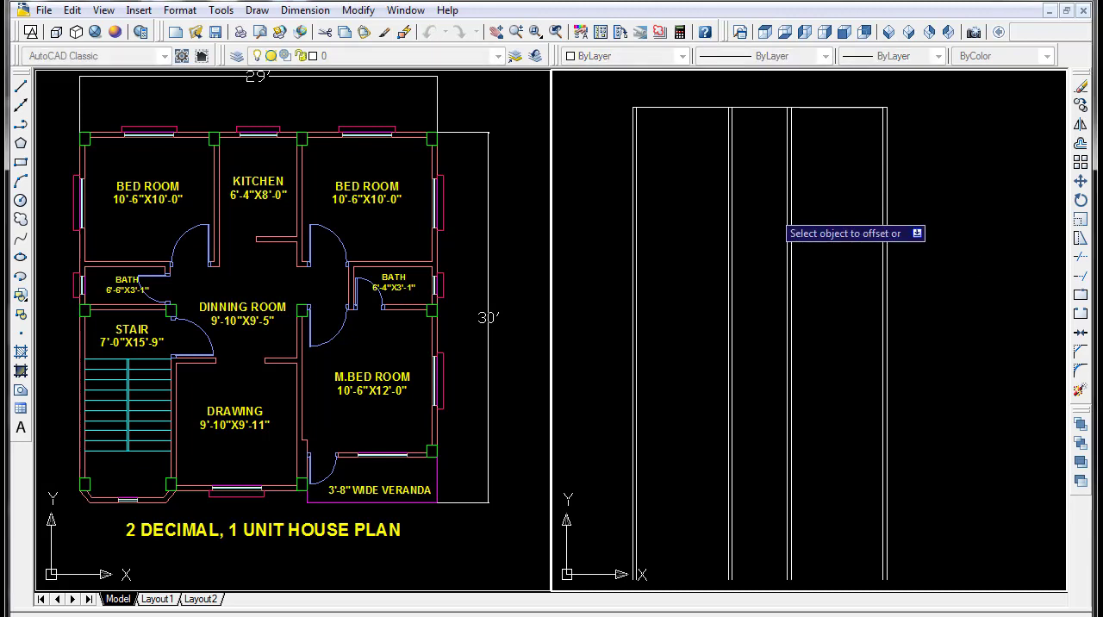
{"action": "left_click", "coordinate": [770, 107]}
{"action": "left_click", "coordinate": [768, 175]}
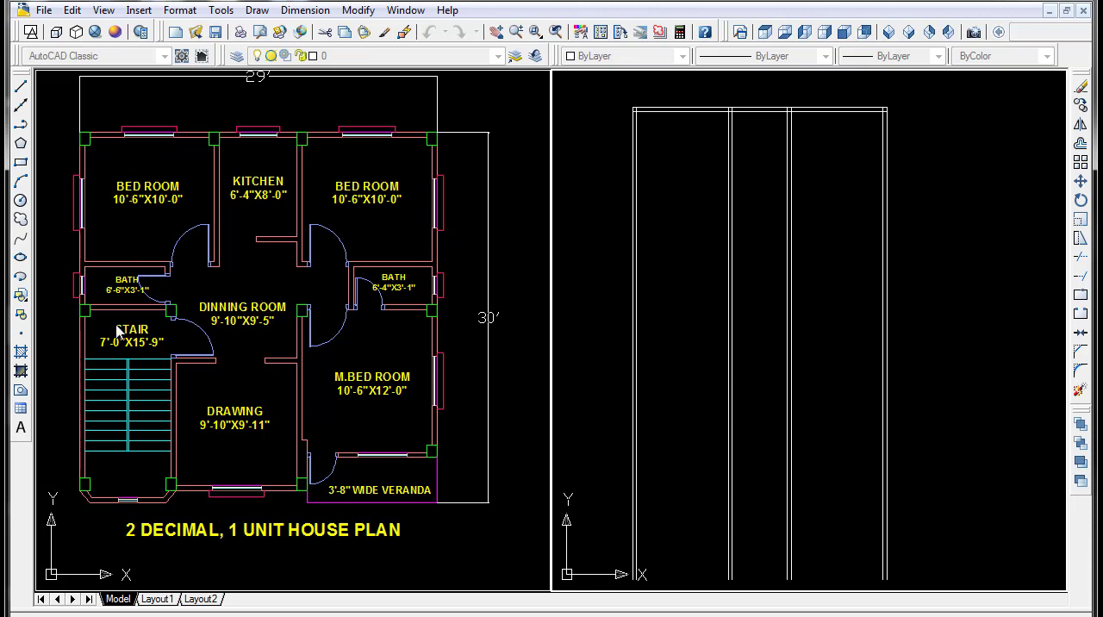
{"action": "key", "text": "Escape"}
- Offset the top wall's inner line 10' downward for the depth of the bedrooms
{"action": "type", "text": "o"}
{"action": "key", "text": "Return"}
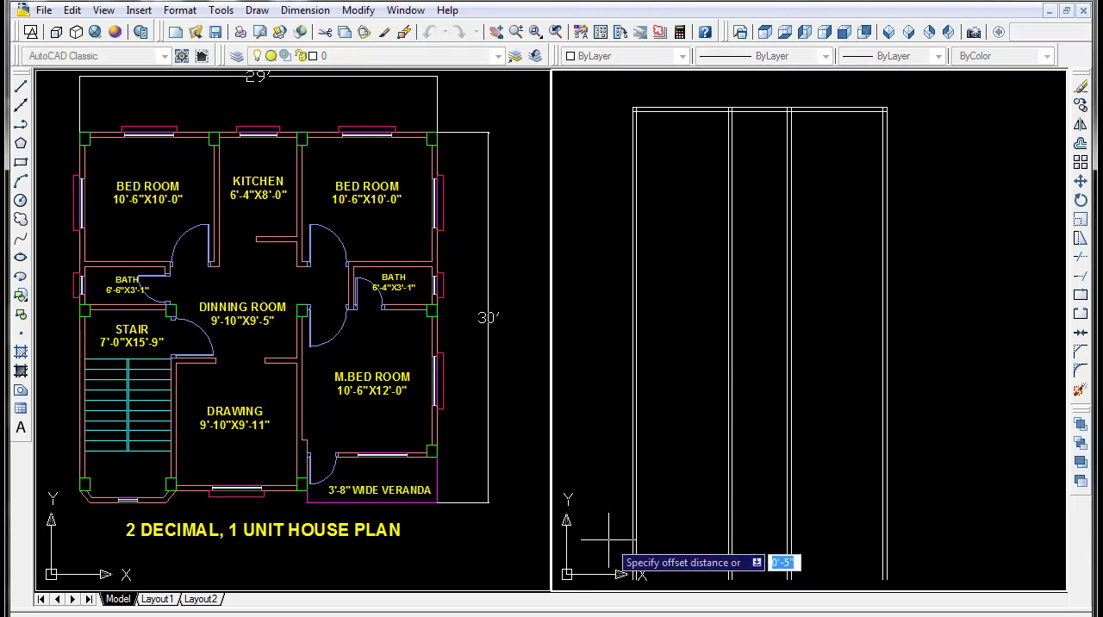
{"action": "type", "text": "10"}
{"action": "key", "text": "Return"}
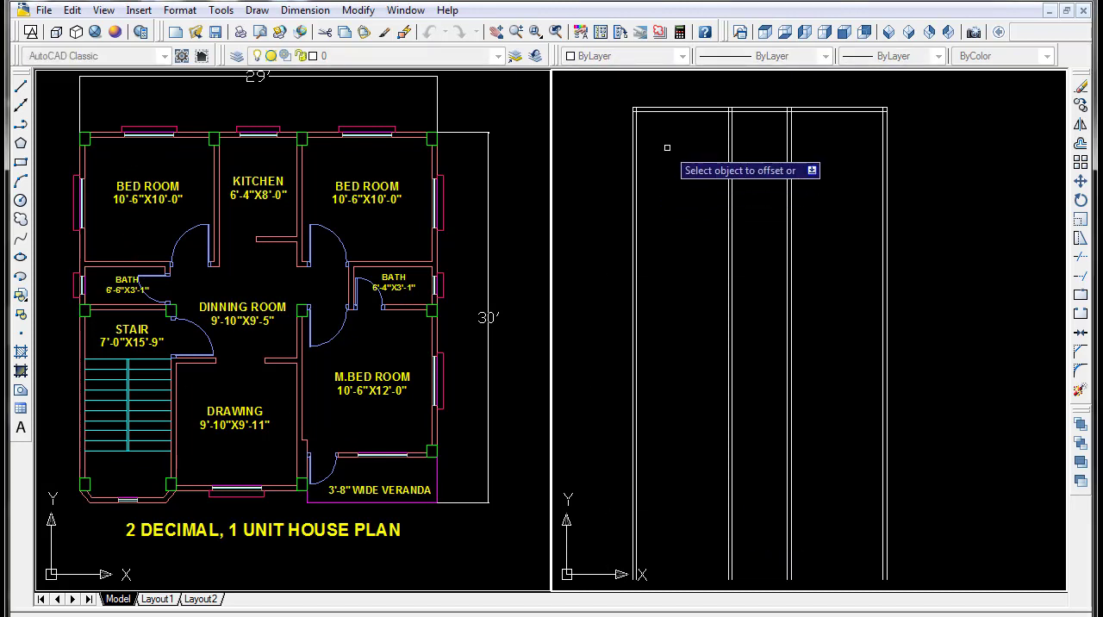
{"action": "left_click", "coordinate": [687, 111]}
{"action": "left_click", "coordinate": [687, 241]}
{"action": "key", "text": "Return"}
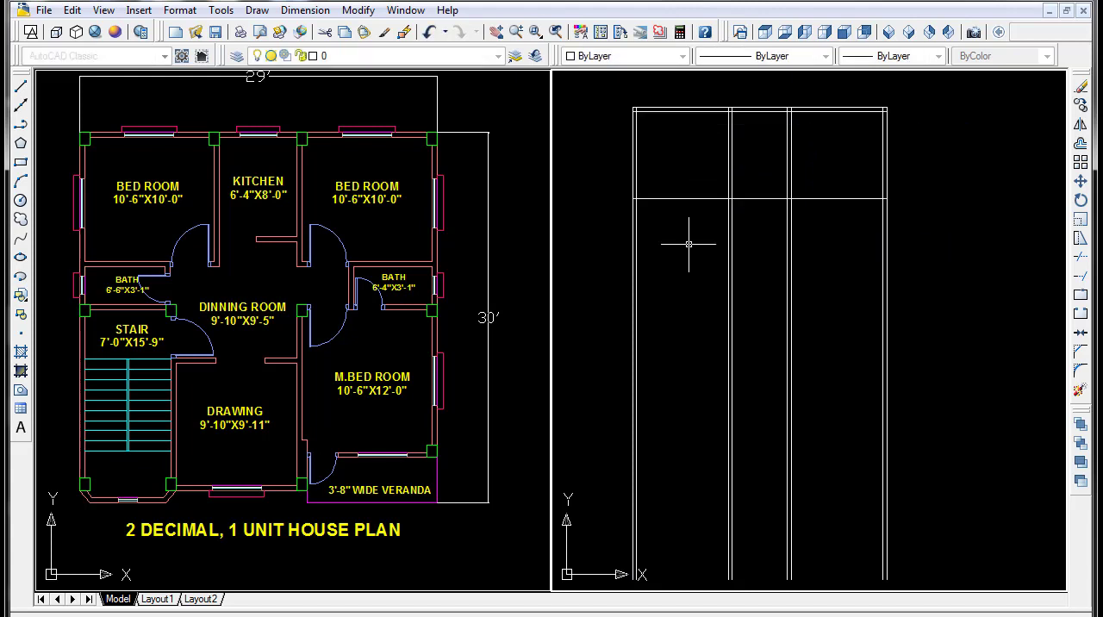
- Offset the bedrooms' lower horizontal line 5" downward to form their bottom wall
{"action": "key", "text": "Return"}
{"action": "type", "text": "5"}
{"action": "key", "text": "Return"}
{"action": "left_click", "coordinate": [687, 200]}
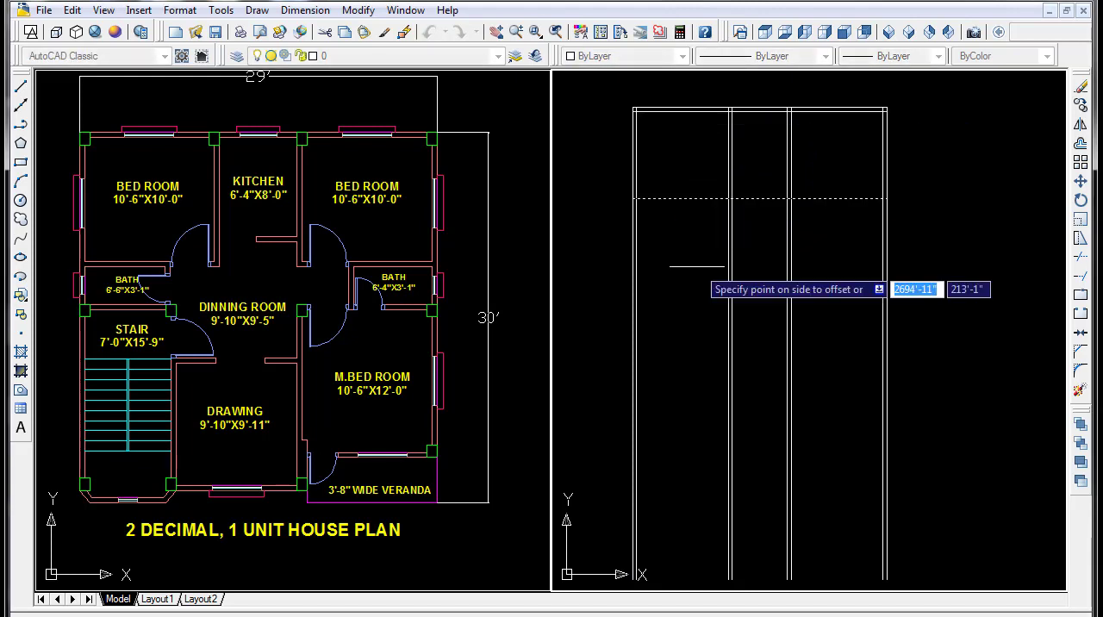
{"action": "left_click", "coordinate": [697, 266]}
{"action": "key", "text": "Return"}
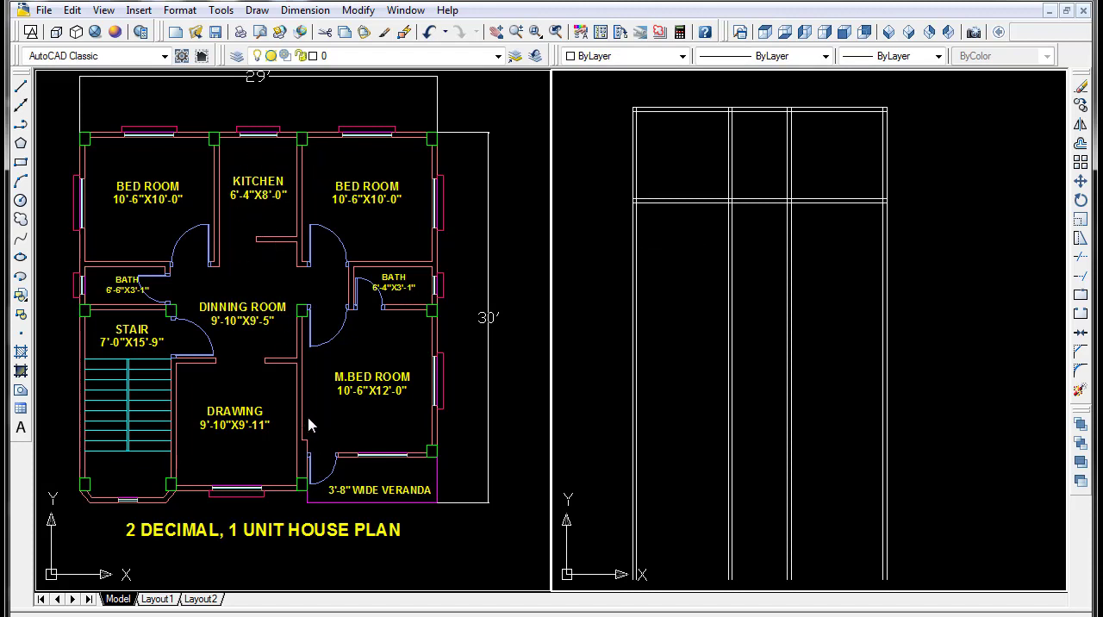
- Trim both lines of the bedrooms' bottom wall out of the bay between the two kitchen walls
{"action": "type", "text": "o"}
{"action": "key", "text": "Return"}
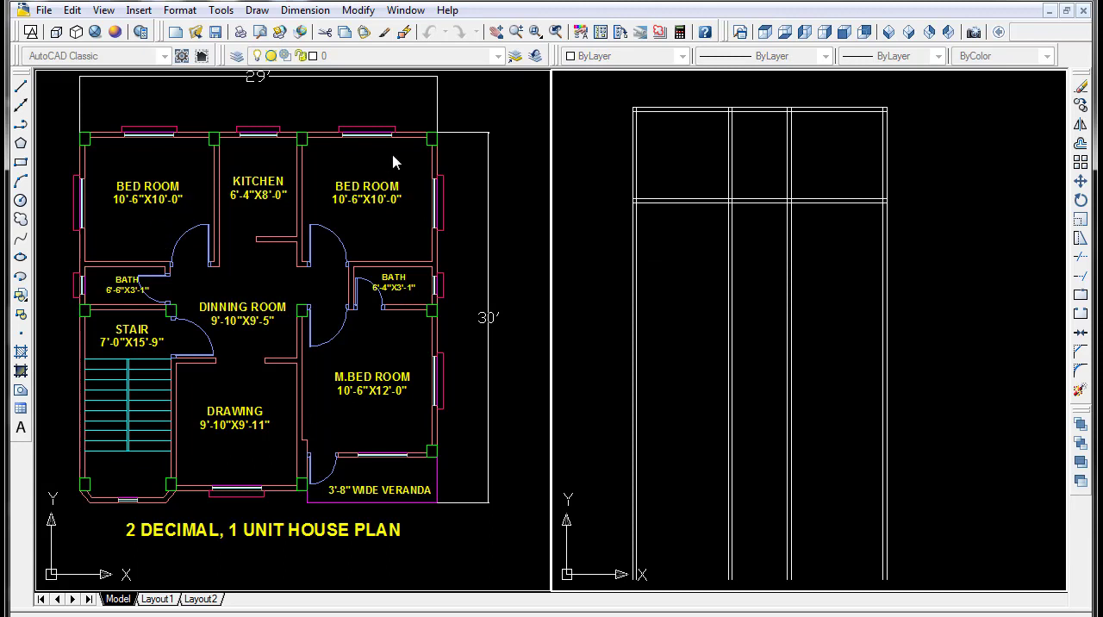
{"action": "left_click", "coordinate": [759, 197]}
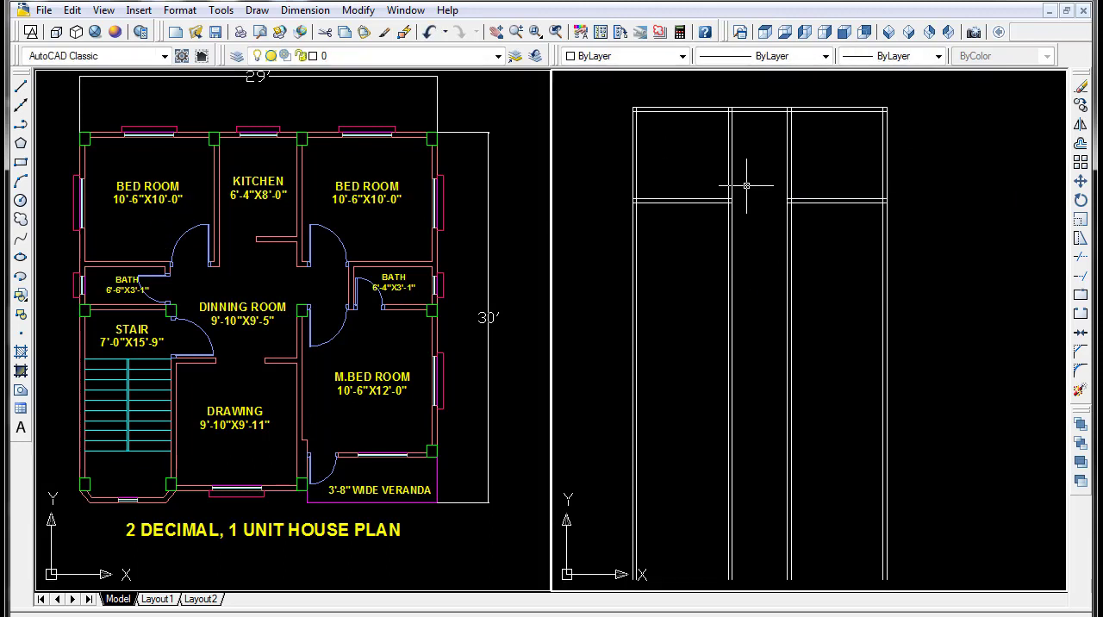
{"action": "key", "text": "Escape"}
- Draw a line along the top wall's inner face, from the left kitchen wall's outer line to the right kitchen wall's outer line
{"action": "type", "text": "l"}
{"action": "key", "text": "Return"}
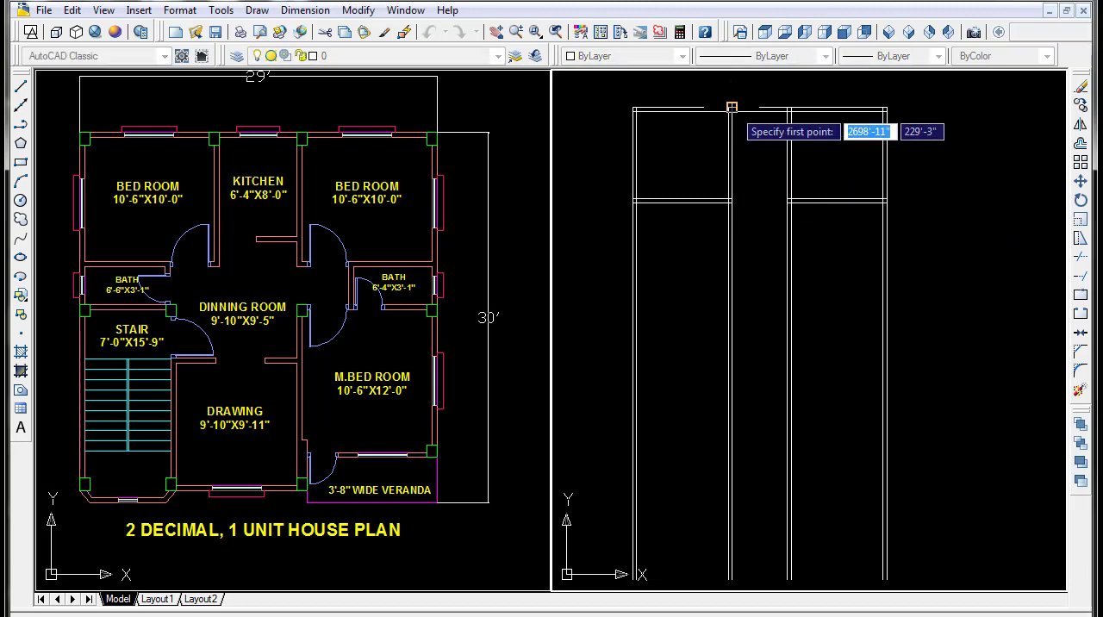
{"action": "scroll", "coordinate": [732, 114], "scroll_direction": "up", "scroll_amount": 2}
{"action": "scroll", "coordinate": [733, 129], "scroll_direction": "up", "scroll_amount": 3}
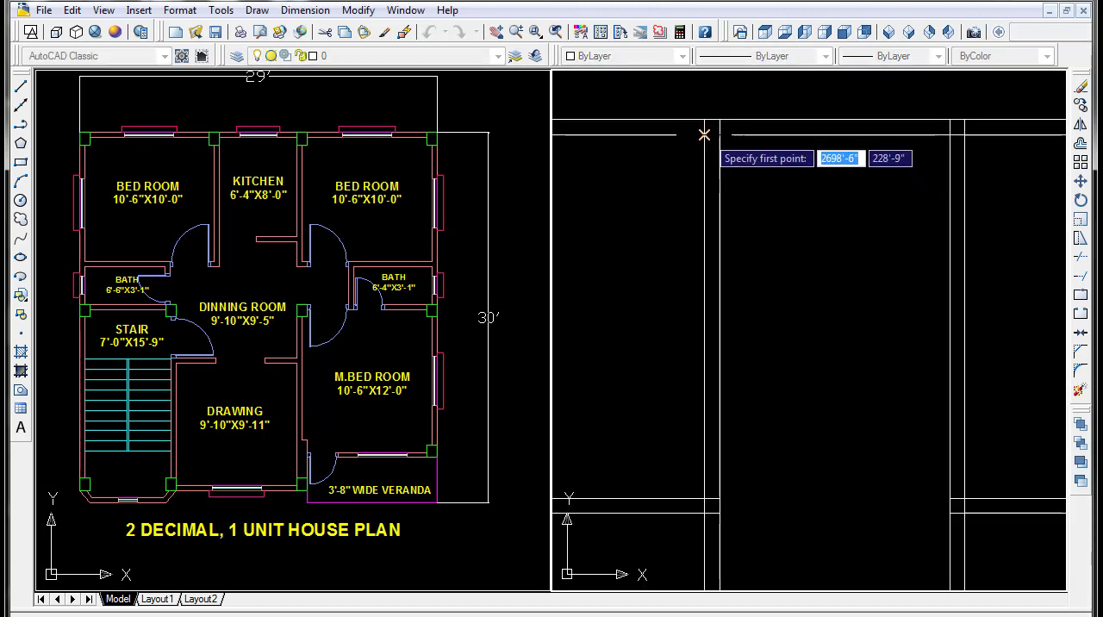
{"action": "left_click", "coordinate": [704, 135]}
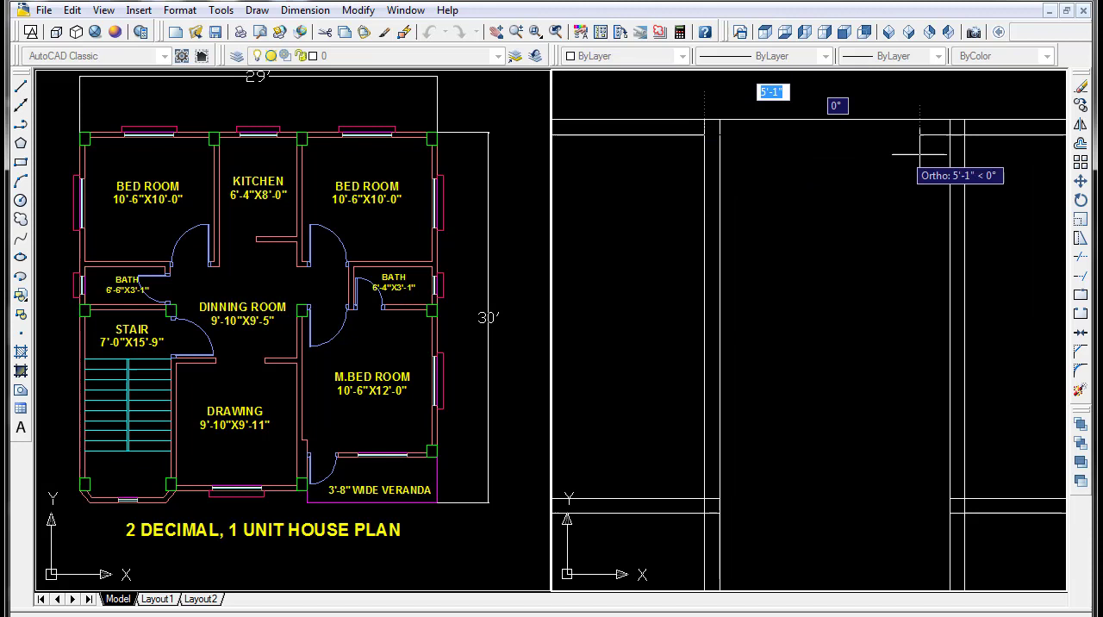
{"action": "left_click", "coordinate": [964, 134]}
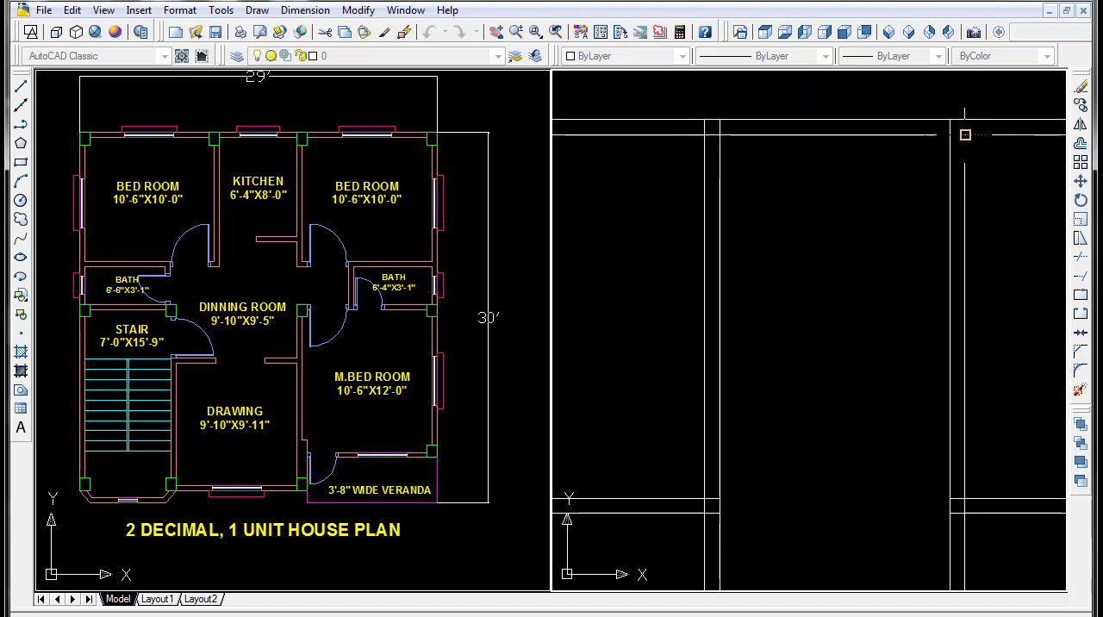
- Offset the kitchen's line on the top wall's inner face 8' downward for the kitchen depth
{"action": "key", "text": "Return"}
{"action": "scroll", "coordinate": [811, 245], "scroll_direction": "down", "scroll_amount": 2}
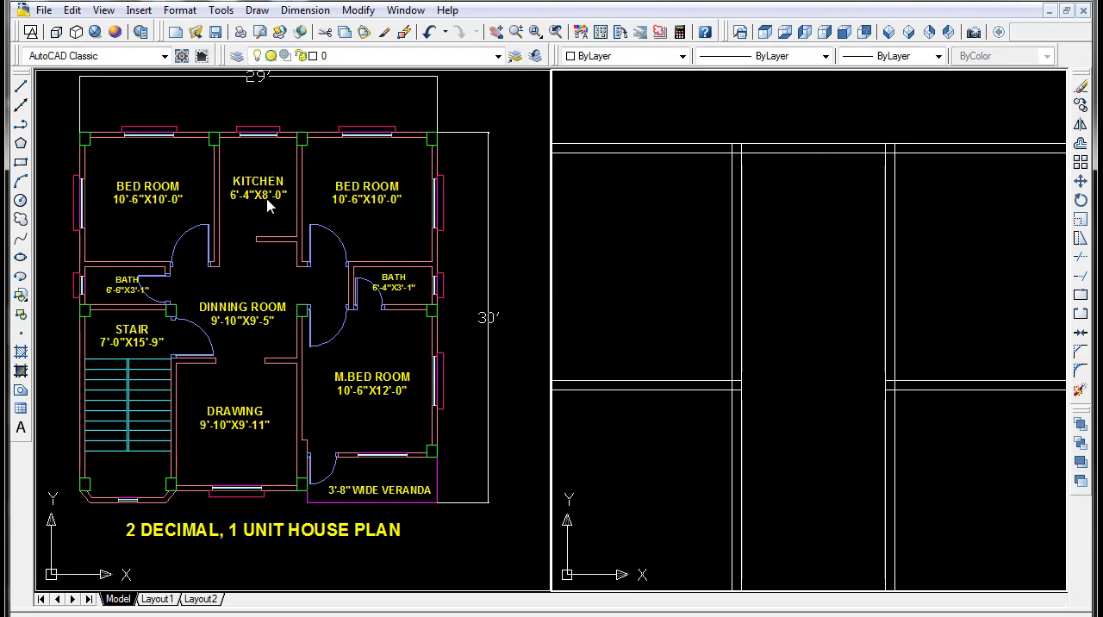
{"action": "key", "text": "Return"}
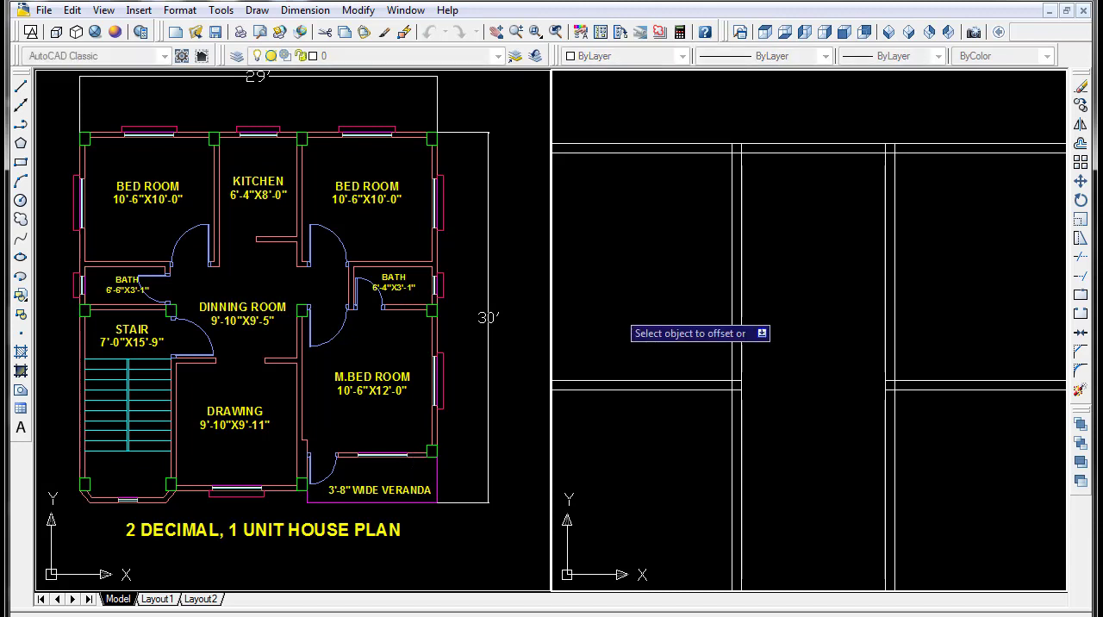
{"action": "left_click", "coordinate": [813, 156]}
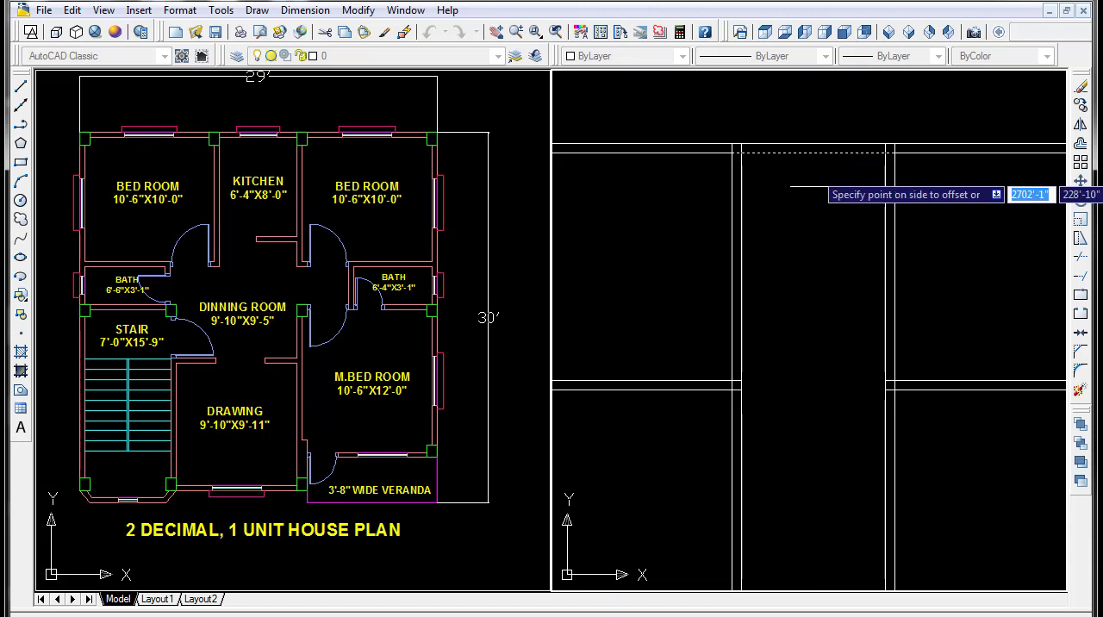
{"action": "left_click", "coordinate": [810, 207]}
- Offset the kitchen's lower horizontal line 5" downward to form its bottom wall
{"action": "key", "text": "Return"}
{"action": "key", "text": "Return"}
{"action": "type", "text": "5"}
{"action": "key", "text": "Return"}
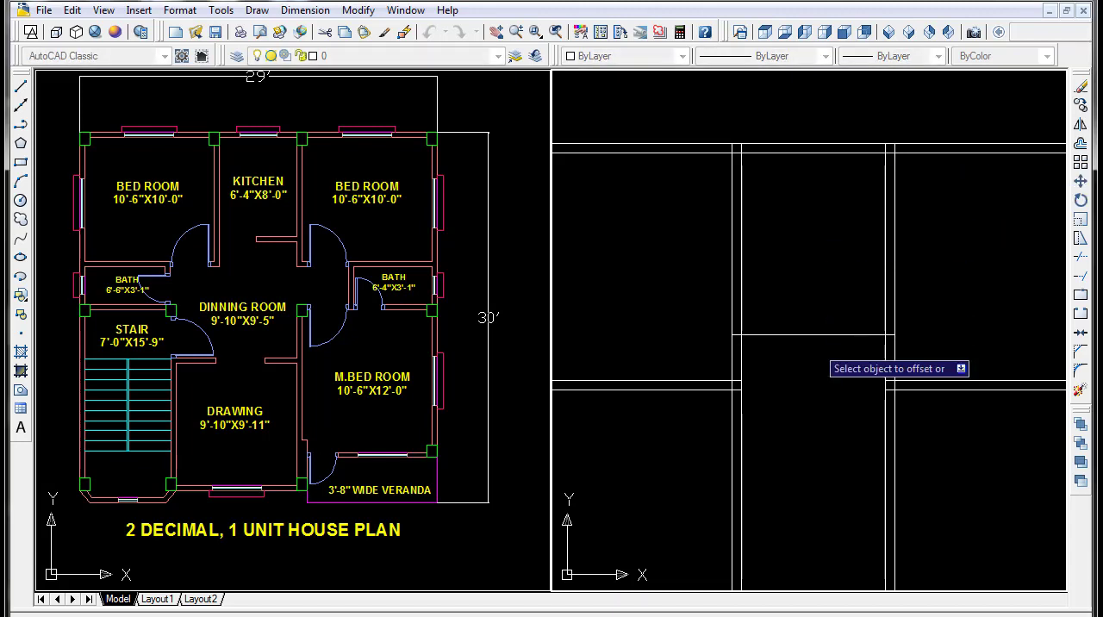
{"action": "left_click", "coordinate": [813, 335]}
{"action": "left_click", "coordinate": [812, 357]}
{"action": "scroll", "coordinate": [813, 357], "scroll_direction": "down", "scroll_amount": 5}
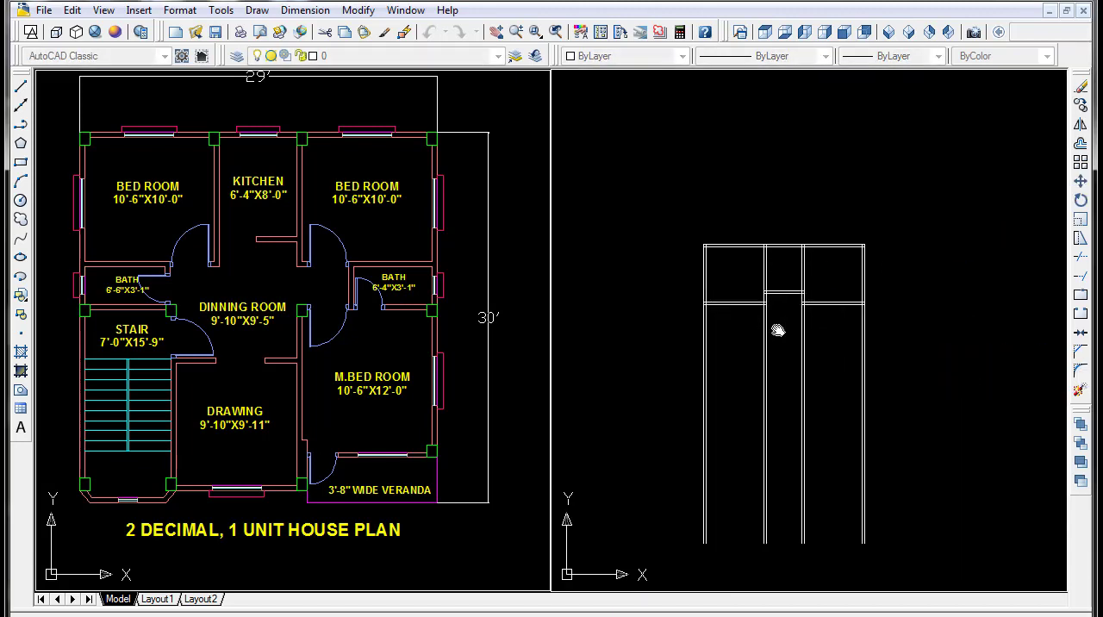
{"action": "scroll", "coordinate": [778, 326], "scroll_direction": "up", "scroll_amount": 3}
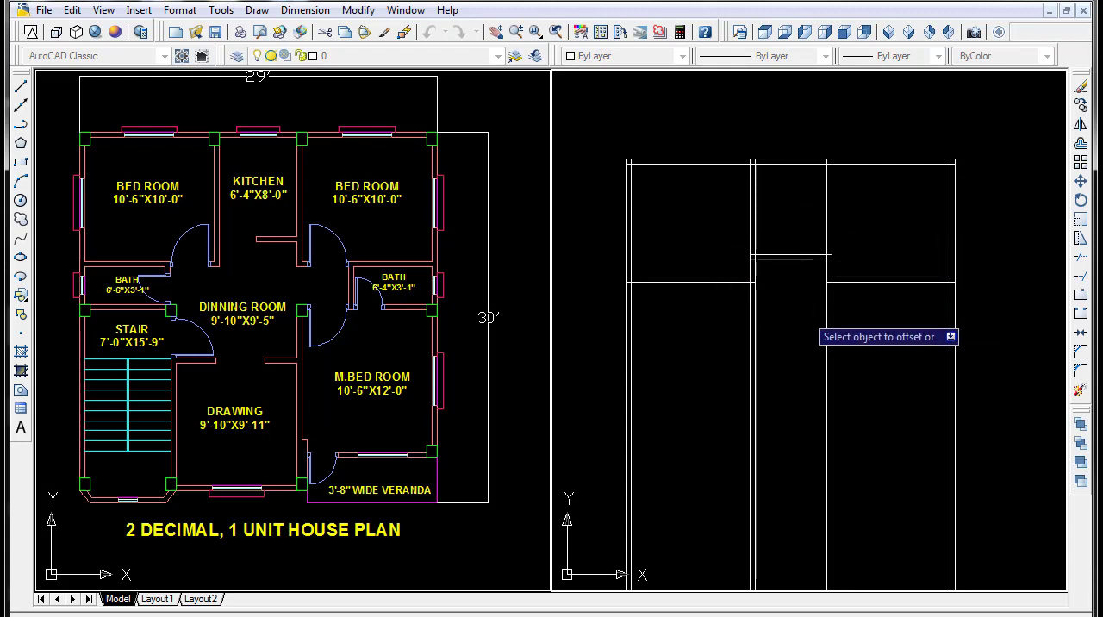
{"action": "middle_click_drag", "start_coordinate": [802, 351], "coordinate": [800, 330]}
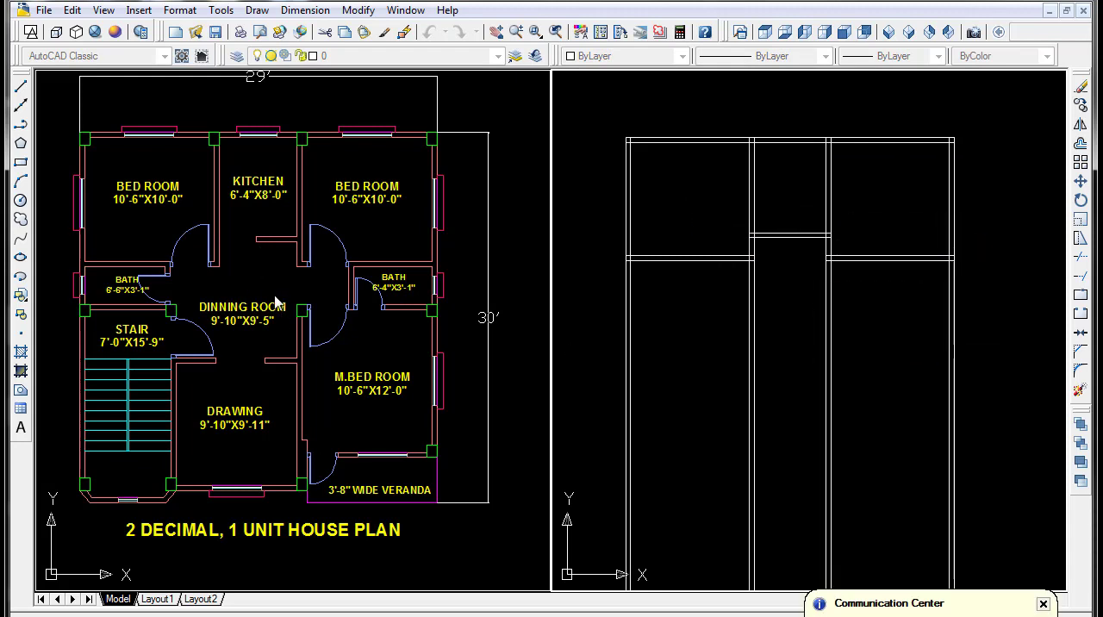
{"action": "middle_click_drag", "start_coordinate": [694, 353], "coordinate": [694, 339]}
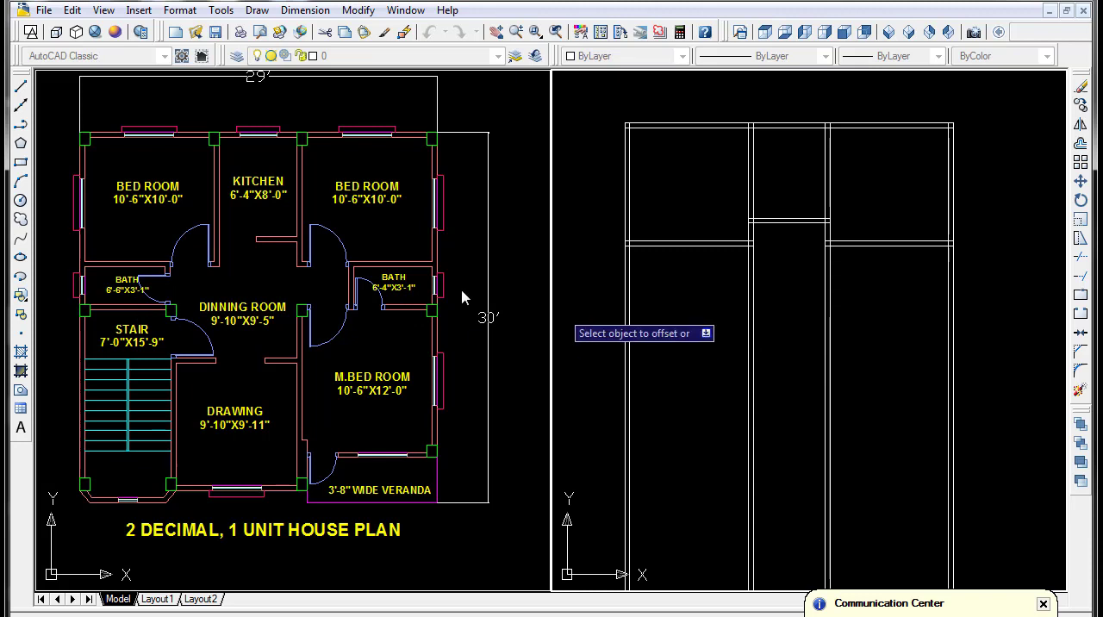
{"action": "key", "text": "Escape"}
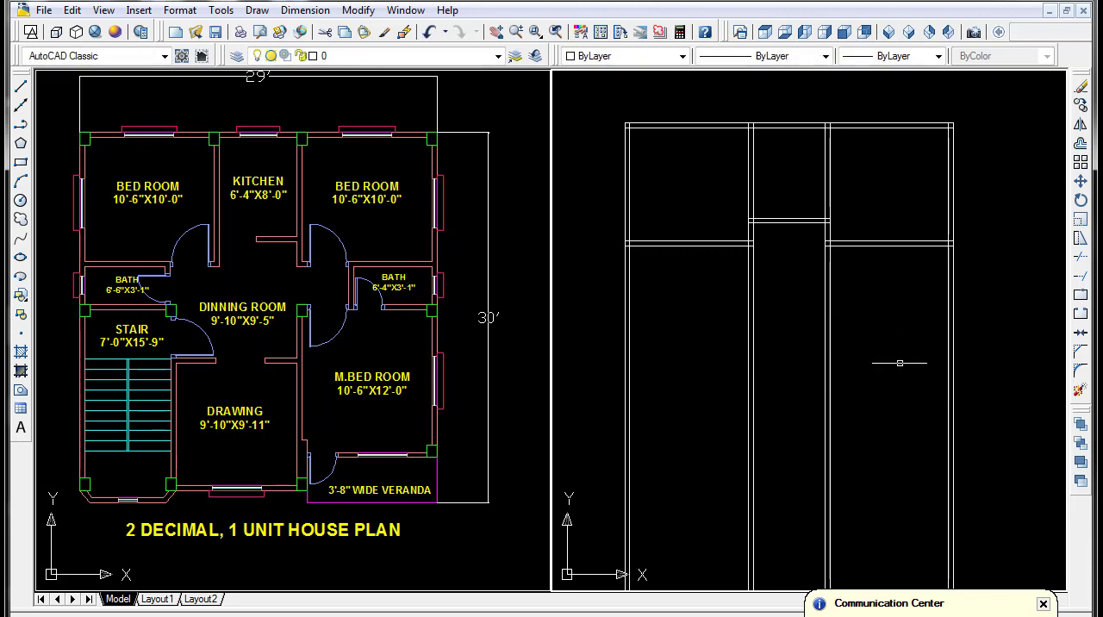
- Offset the lower line of both bedrooms' bottom walls 3'-1" downward for the depth of the baths
{"action": "key", "text": "Return"}
{"action": "type", "text": "3'1"}
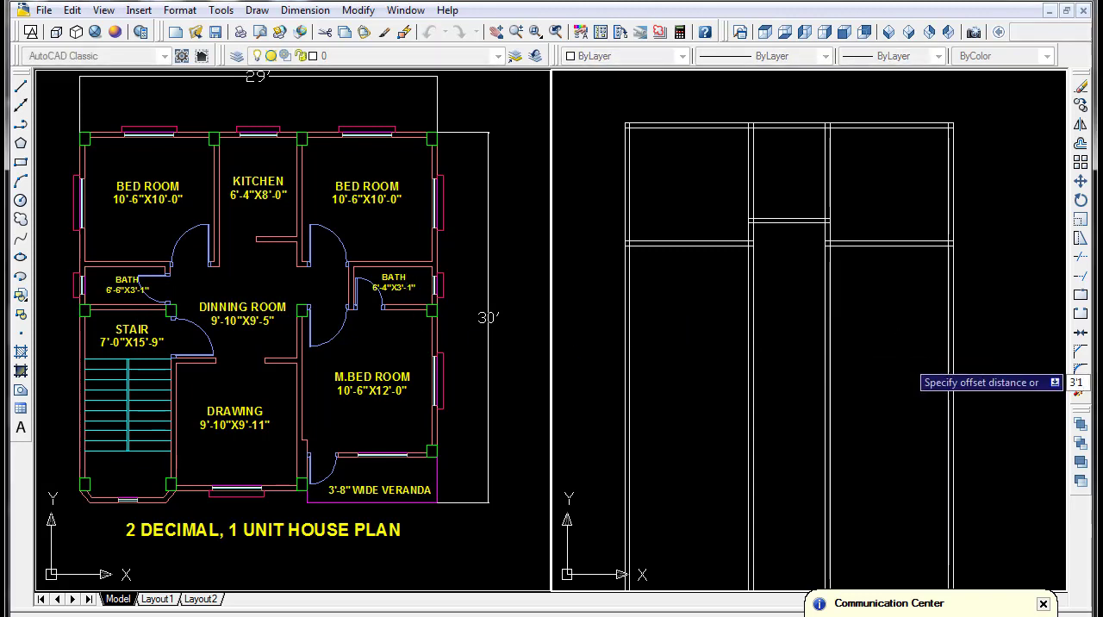
{"action": "key", "text": "Return"}
{"action": "left_click", "coordinate": [727, 246]}
{"action": "left_click", "coordinate": [729, 293]}
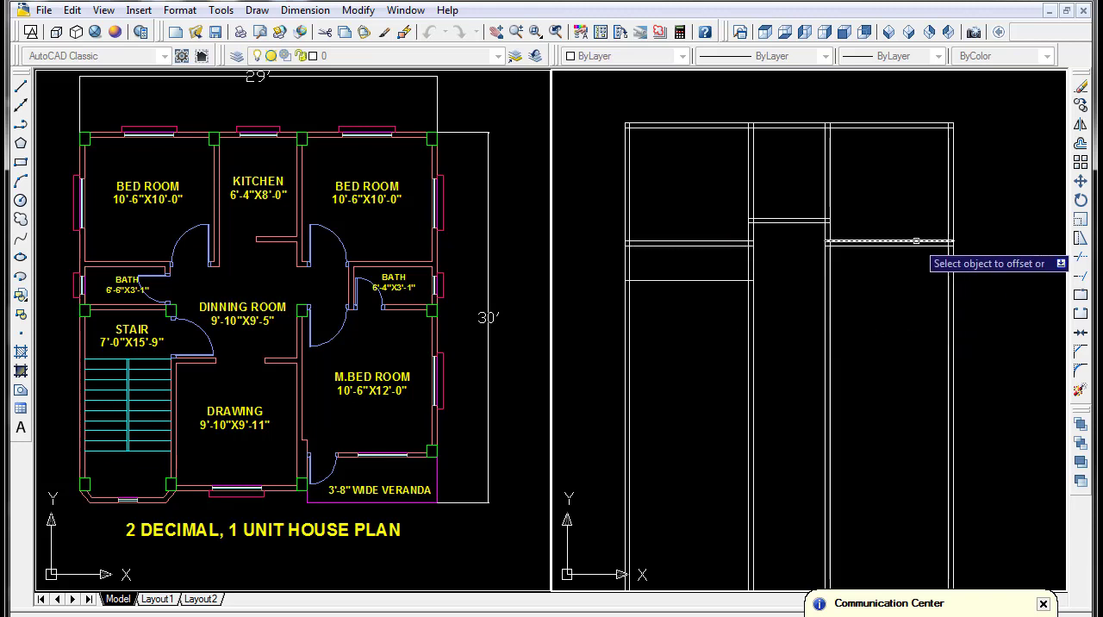
{"action": "left_click", "coordinate": [916, 242]}
{"action": "left_click", "coordinate": [917, 302]}
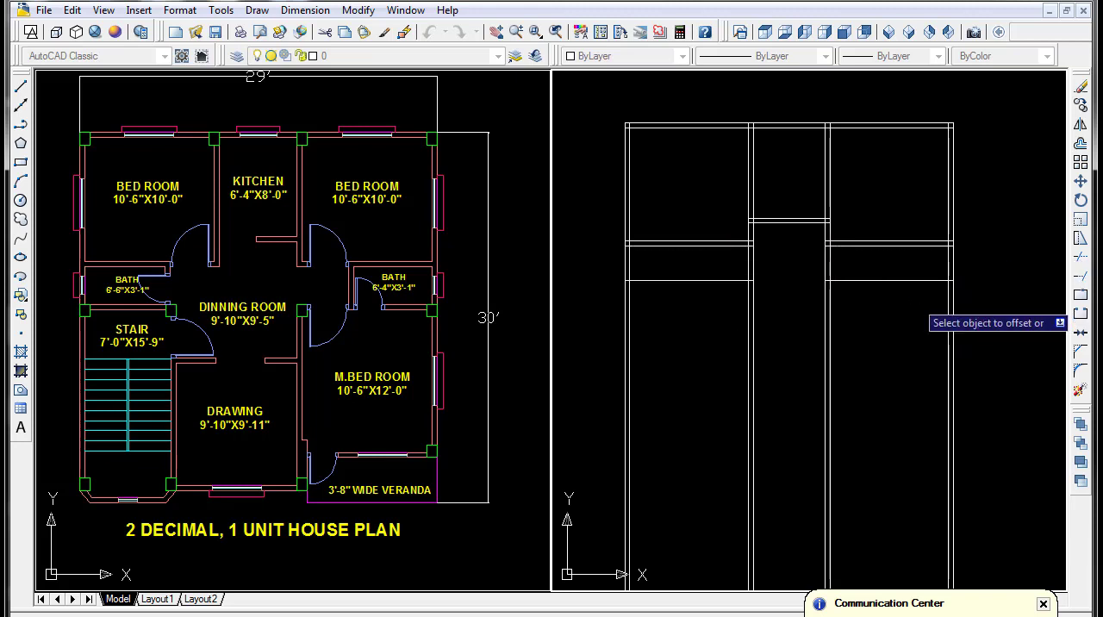
- Offset both baths' lower horizontal lines 5" downward to form their bottom walls
{"action": "left_click", "coordinate": [927, 280]}
{"action": "left_click", "coordinate": [906, 353]}
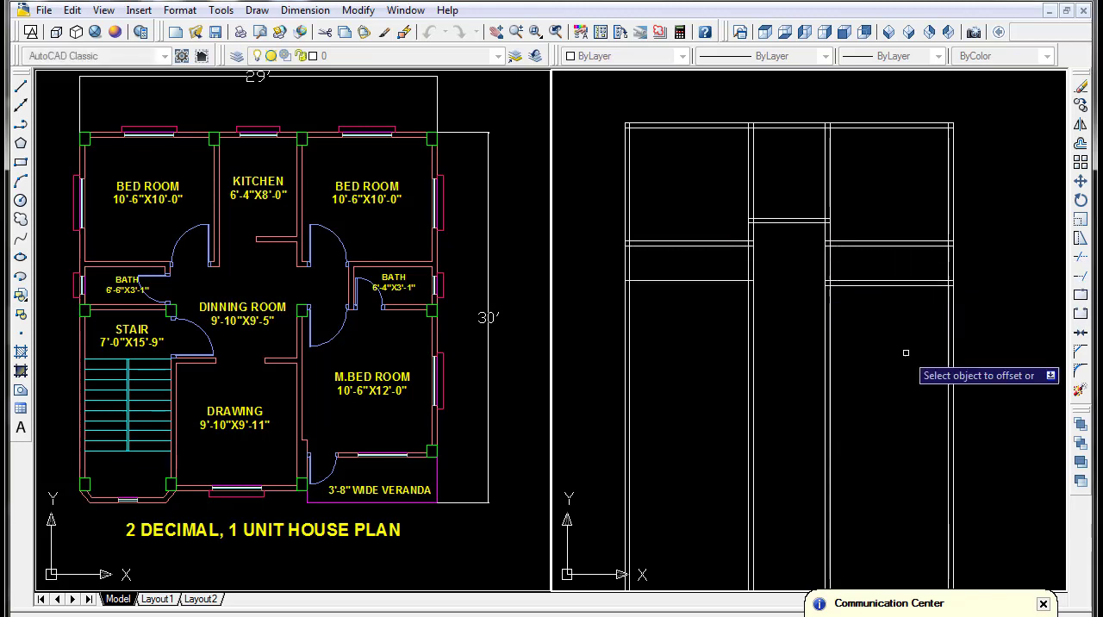
{"action": "key", "text": "Return"}
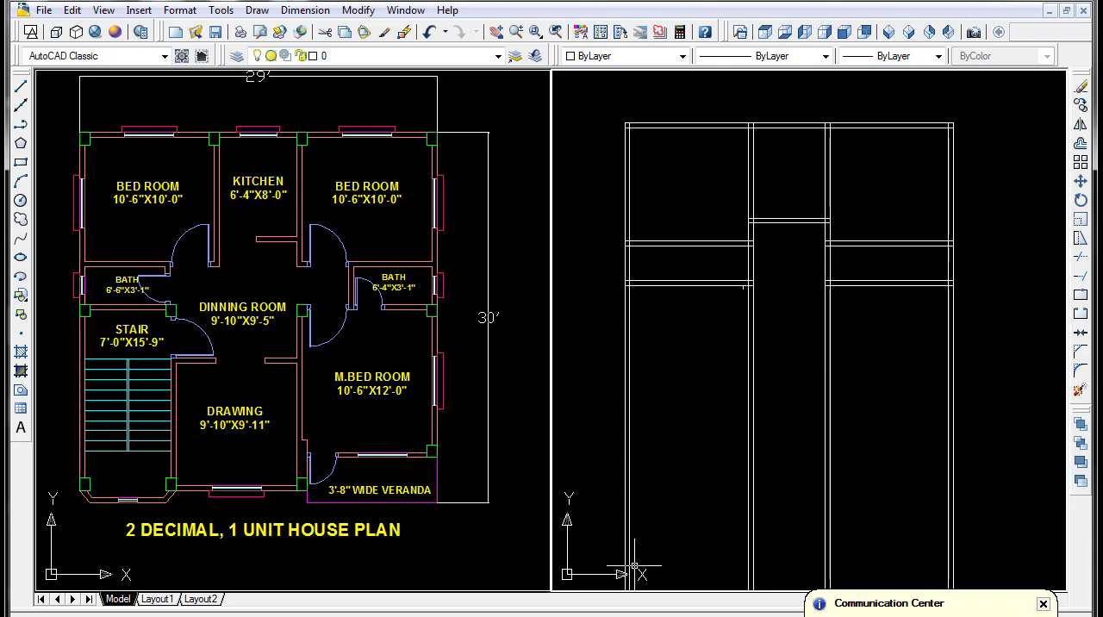
- Draw a vertical line along the left outer wall's inner face, spanning the left bath's top and bottom walls
{"action": "type", "text": "l"}
{"action": "key", "text": "Return"}
{"action": "scroll", "coordinate": [743, 499], "scroll_direction": "up", "scroll_amount": 2}
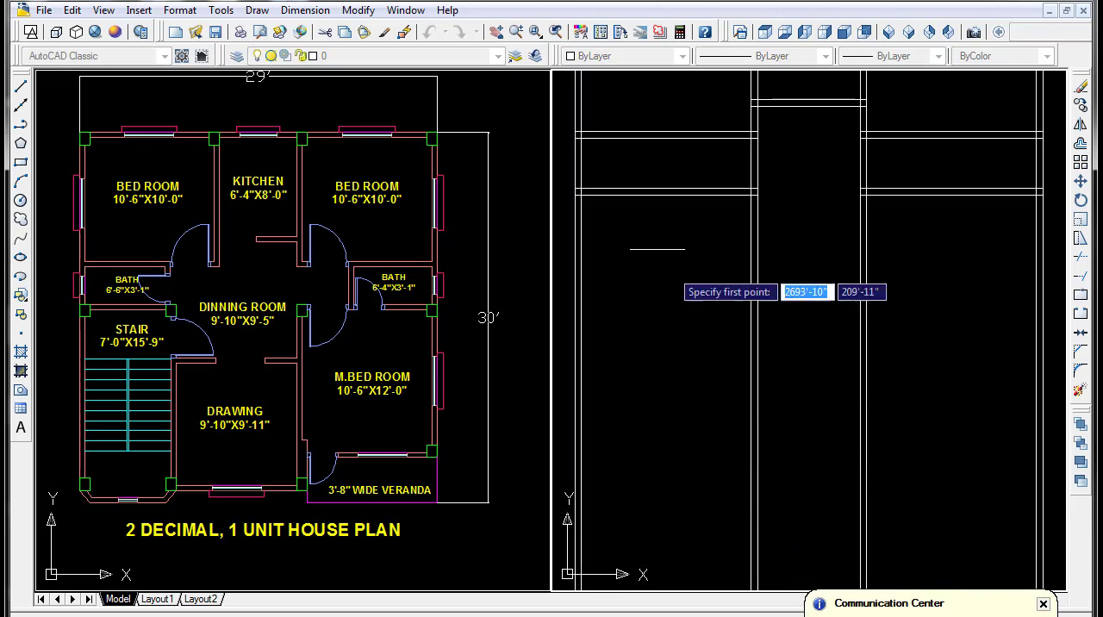
{"action": "left_click", "coordinate": [575, 189]}
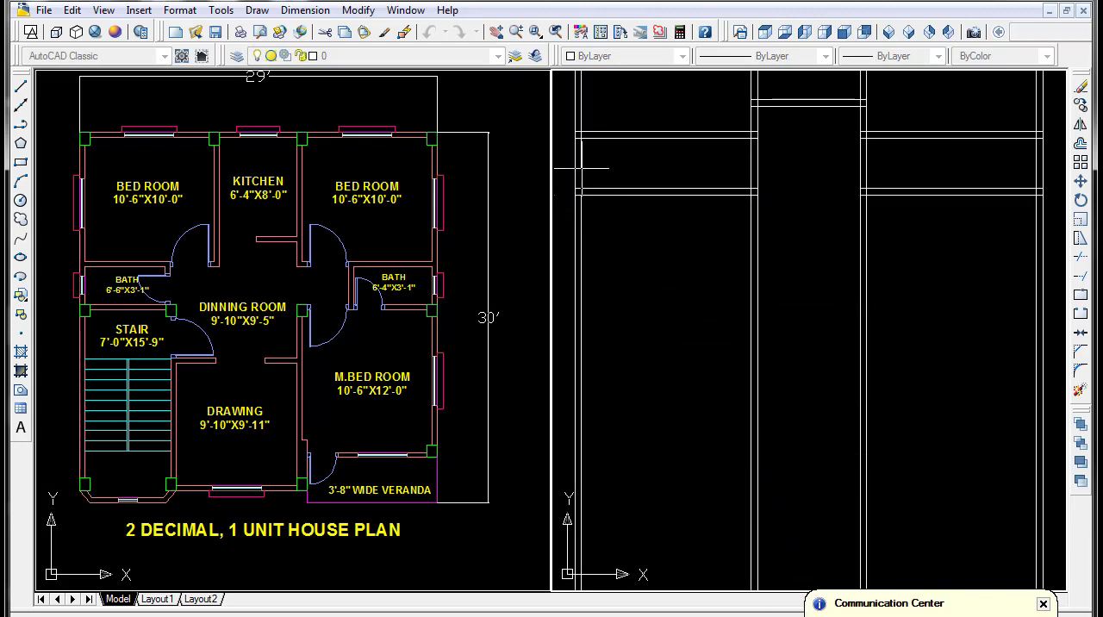
{"action": "left_click", "coordinate": [577, 132]}
{"action": "key", "text": "Escape"}
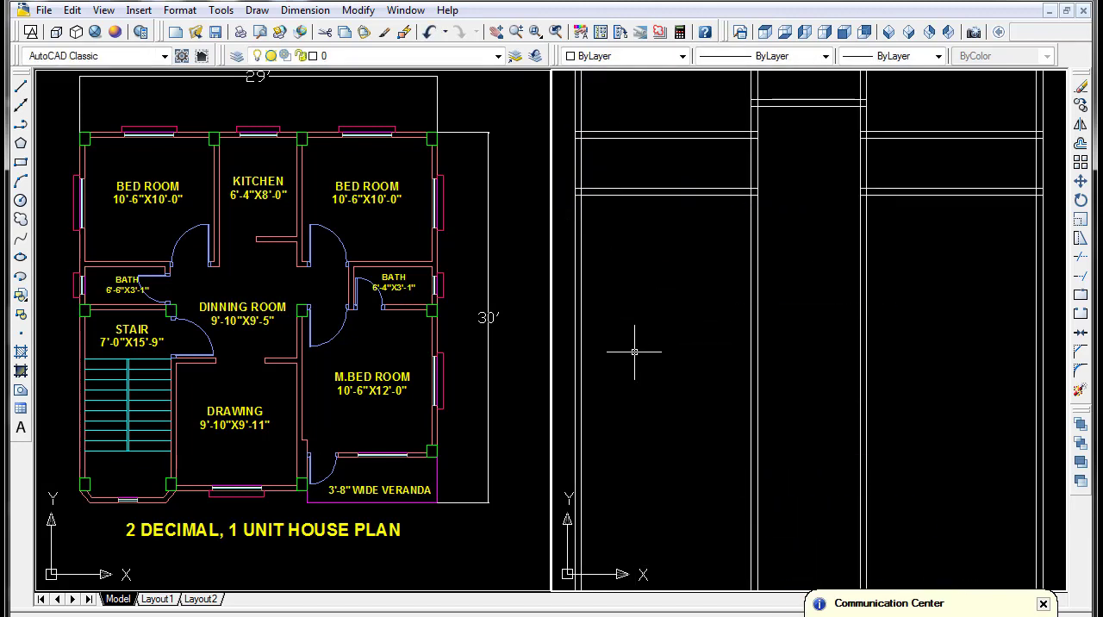
- Offset the left bath's short vertical line 6'-6" to the right for the bath's width
{"action": "type", "text": "o"}
{"action": "key", "text": "Return"}
{"action": "type", "text": "6"}
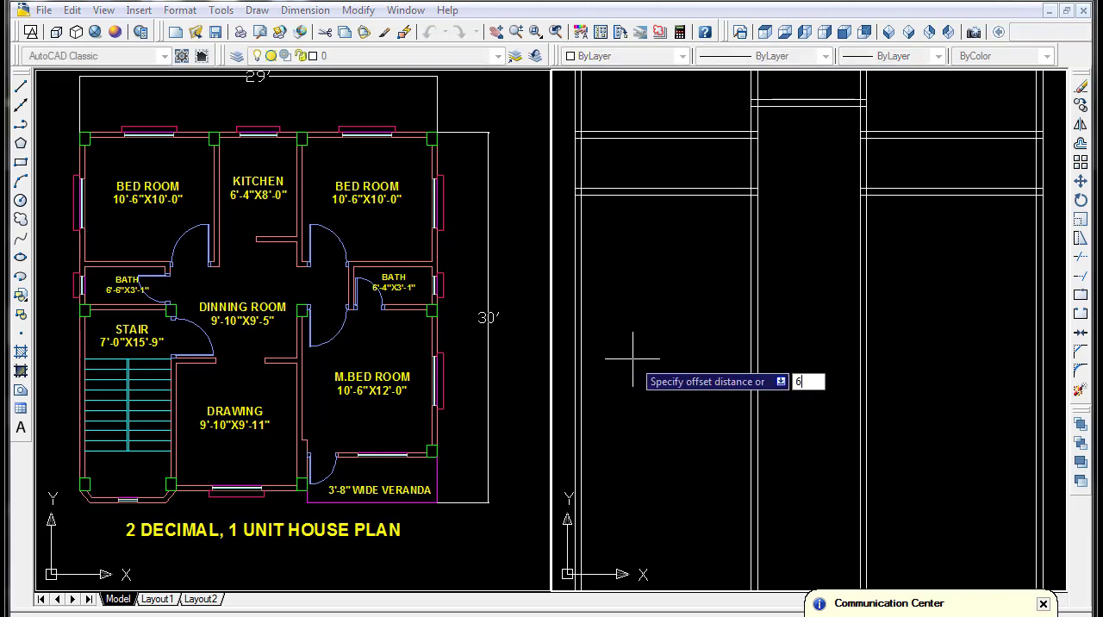
{"action": "type", "text": "'-6"}
{"action": "key", "text": "Return"}
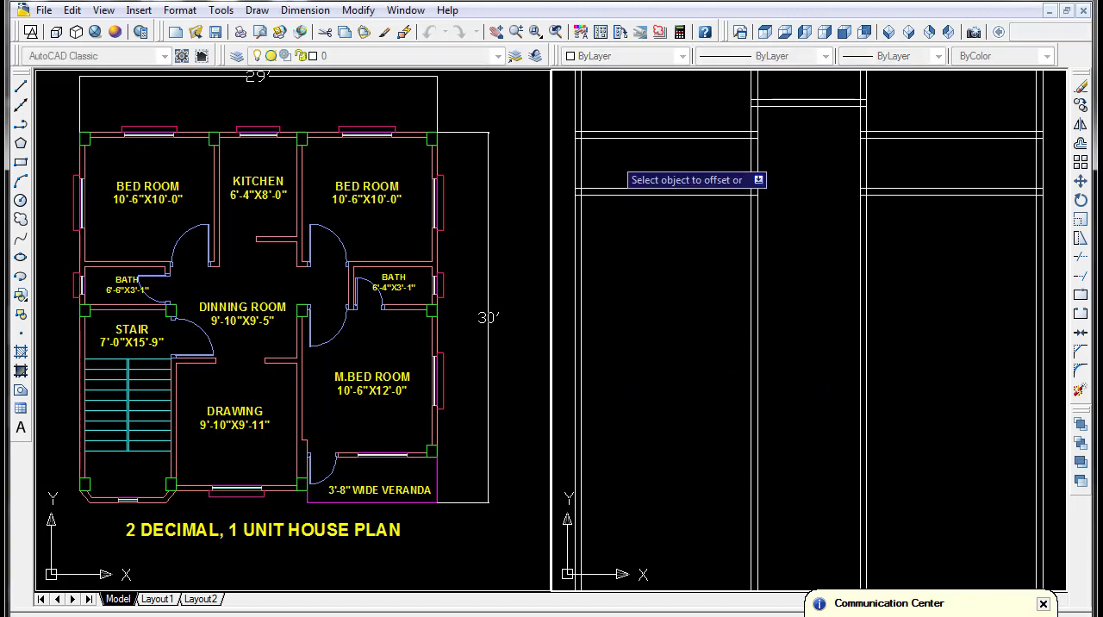
{"action": "left_click", "coordinate": [579, 164]}
{"action": "left_click", "coordinate": [654, 165]}
- Offset the left bath's right-hand line 5" to the right to form its side wall
{"action": "key", "text": "Return"}
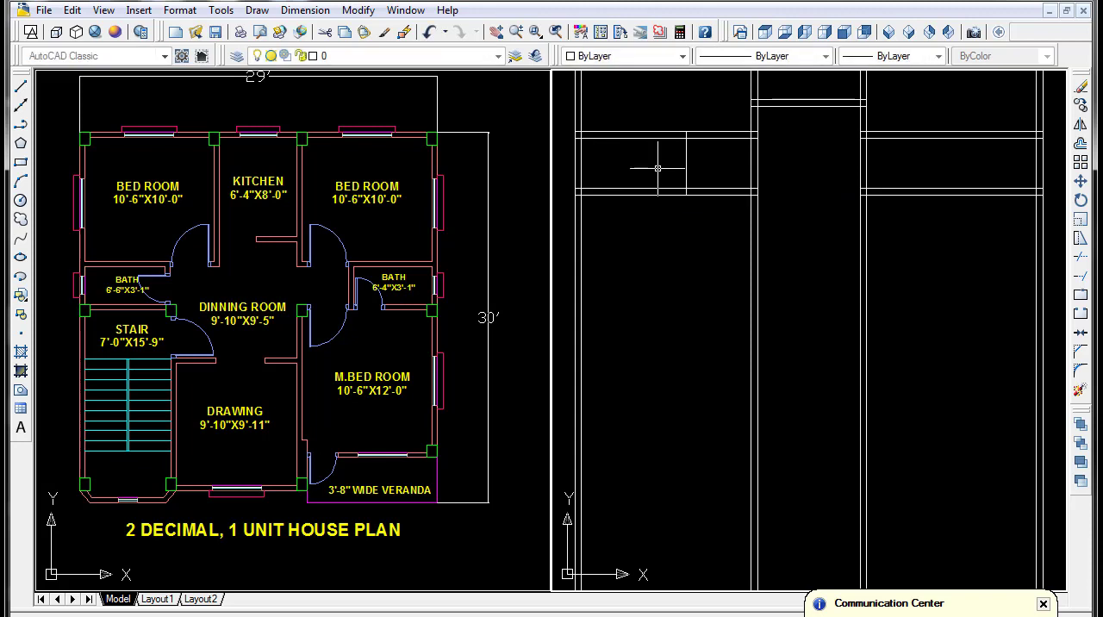
{"action": "key", "text": "Return"}
{"action": "key", "text": "Return"}
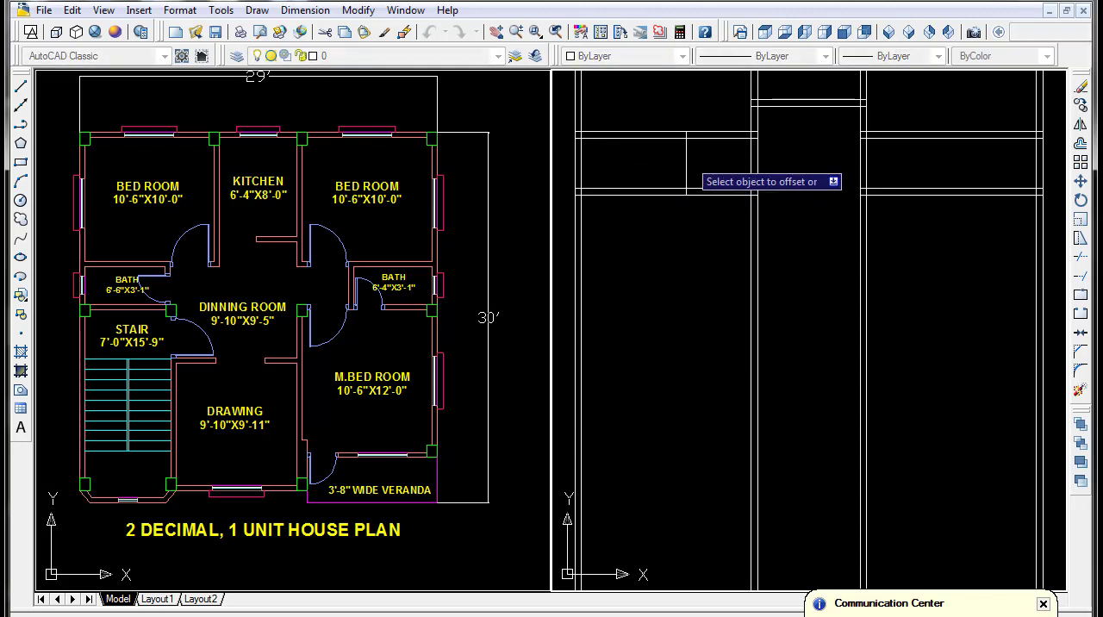
{"action": "left_click", "coordinate": [687, 159]}
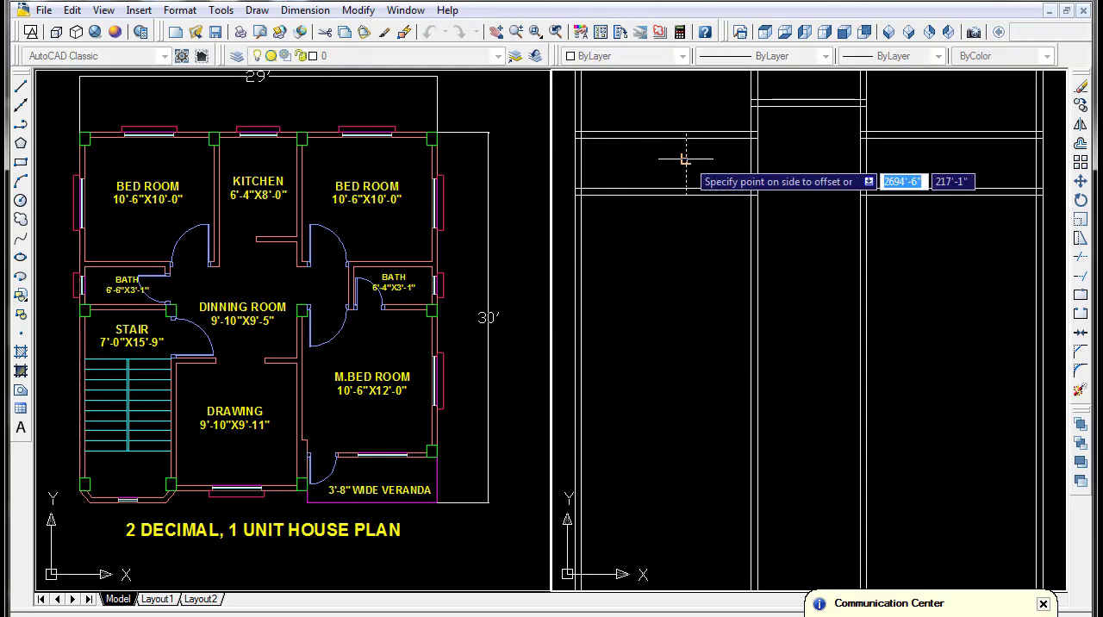
{"action": "left_click", "coordinate": [724, 165]}
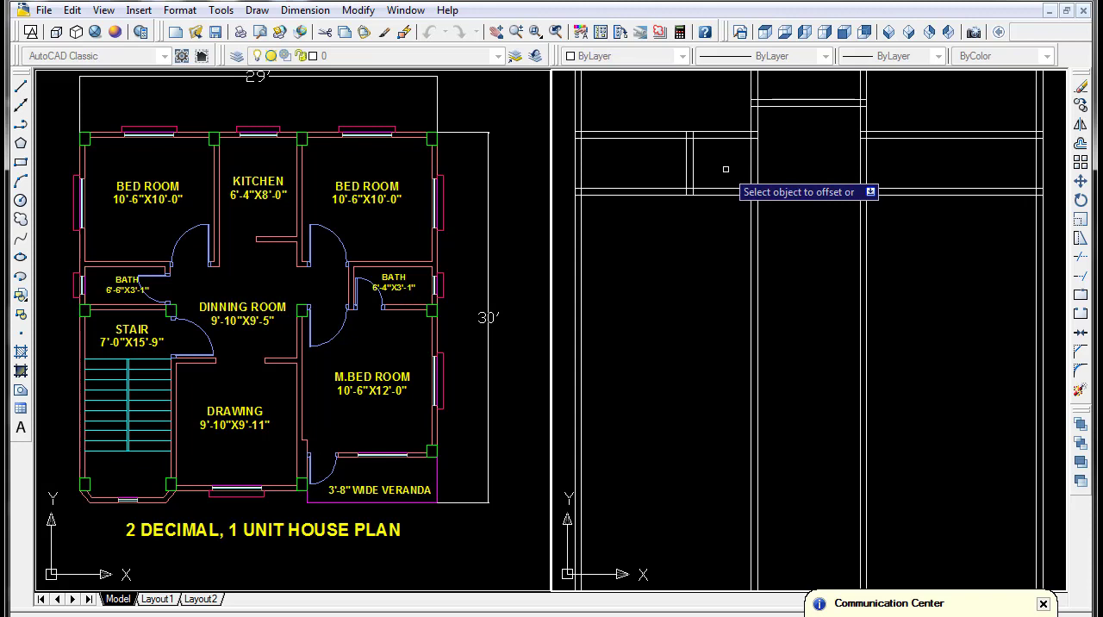
{"action": "key", "text": "Return"}
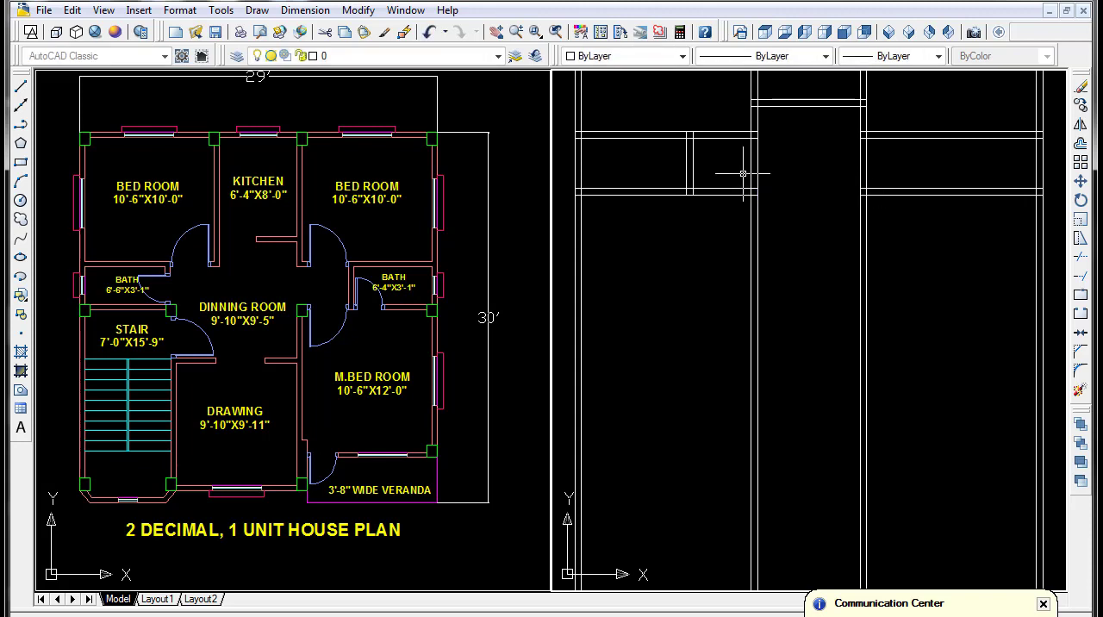
- Trim both lines of the left kitchen wall out of the gap between the left bath's top and bottom walls
{"action": "key", "text": "Return"}
{"action": "left_click", "coordinate": [799, 166]}
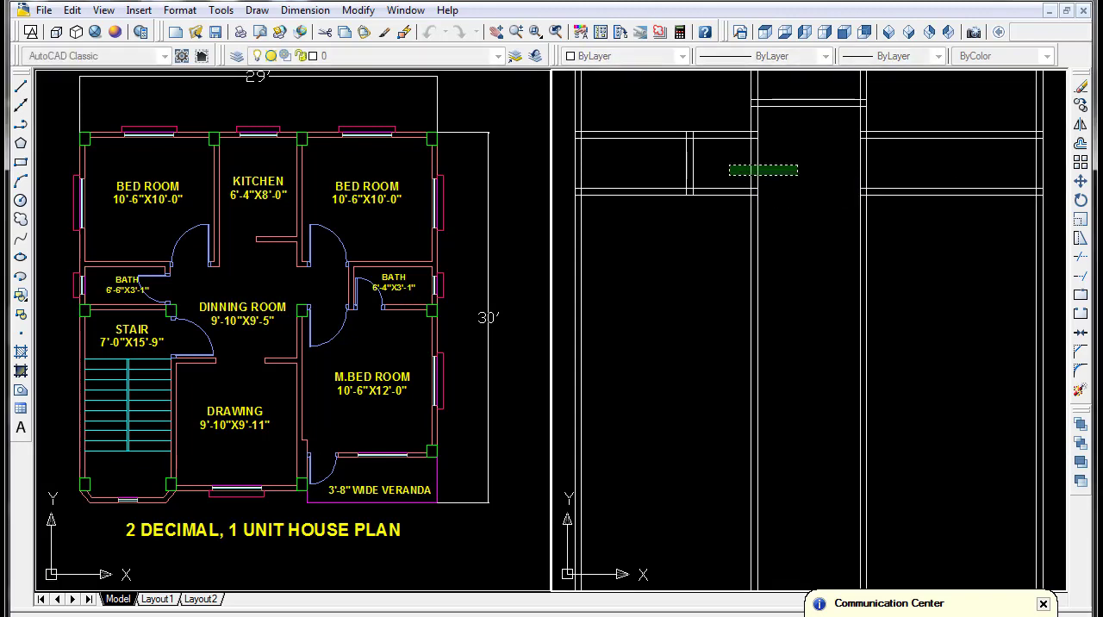
{"action": "left_click", "coordinate": [730, 175]}
{"action": "key", "text": "Return"}
{"action": "scroll", "coordinate": [972, 298], "scroll_direction": "down", "scroll_amount": 4}
{"action": "middle_click_drag", "start_coordinate": [975, 291], "coordinate": [922, 294]}
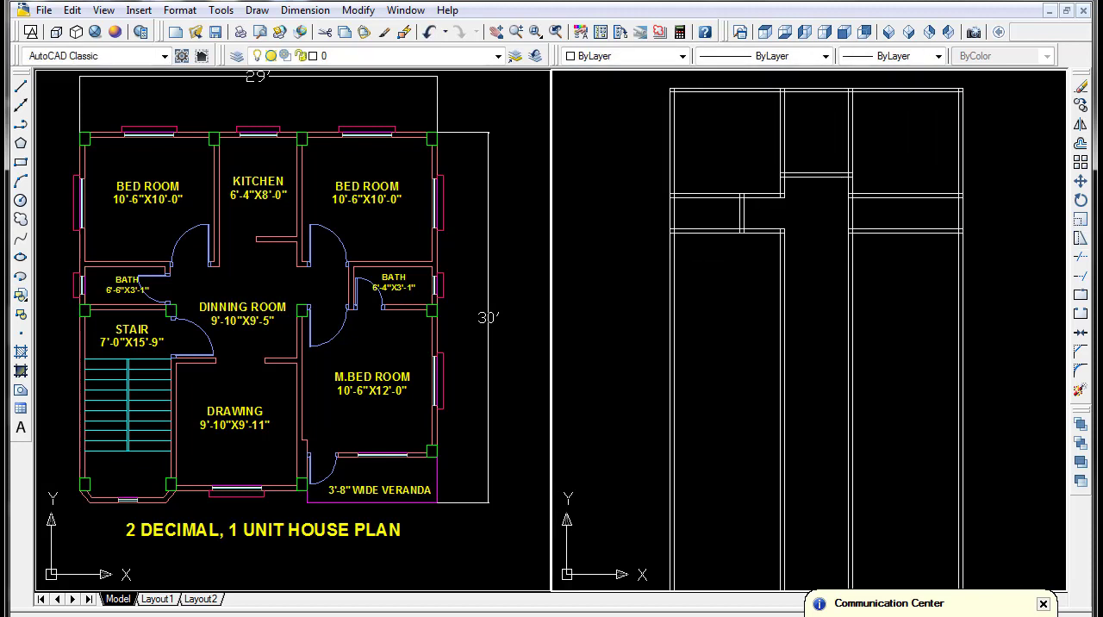
- Try to offset the right outer wall's full-height inner line 6'-4" to the left for the right bath's width
{"action": "scroll", "coordinate": [931, 220], "scroll_direction": "up", "scroll_amount": 3}
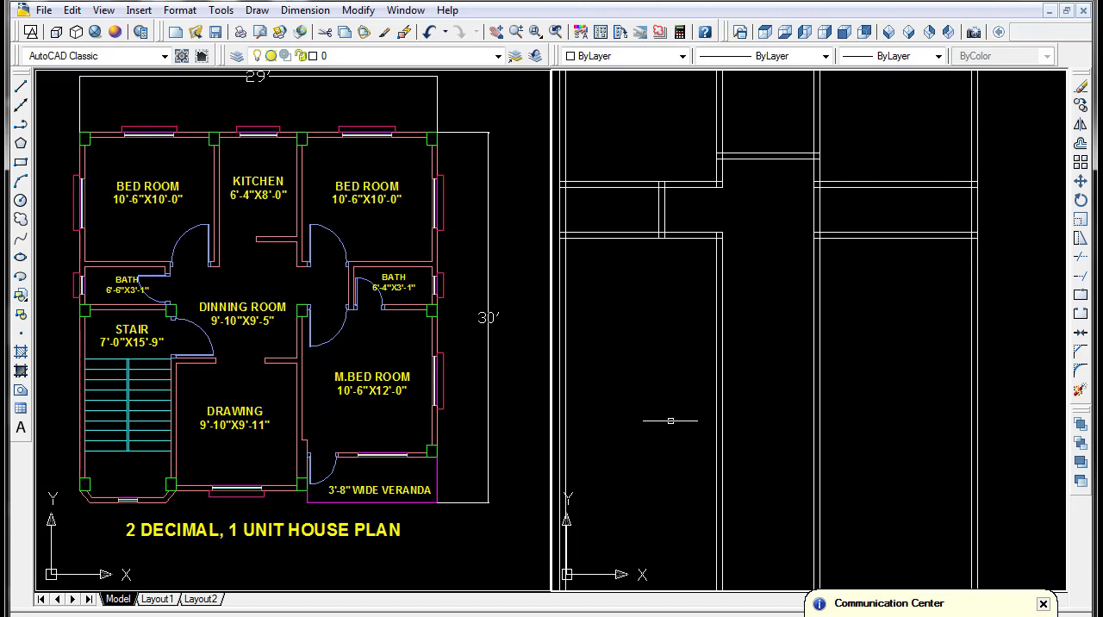
{"action": "type", "text": "o"}
{"action": "key", "text": "Return"}
{"action": "type", "text": "6"}
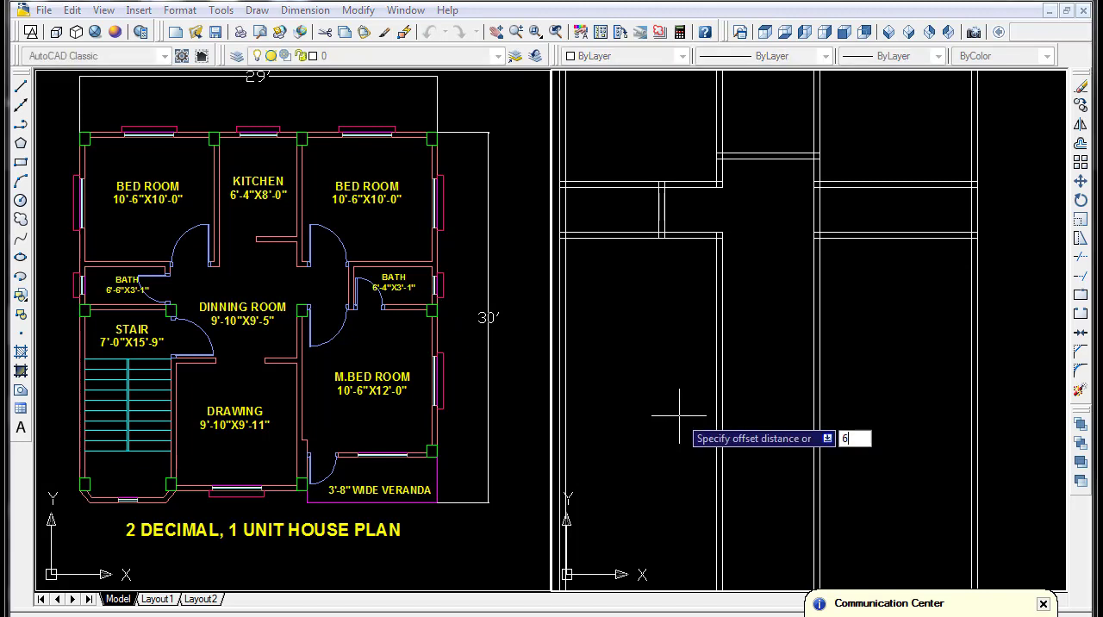
{"action": "type", "text": "'-4"}
{"action": "key", "text": "Return"}
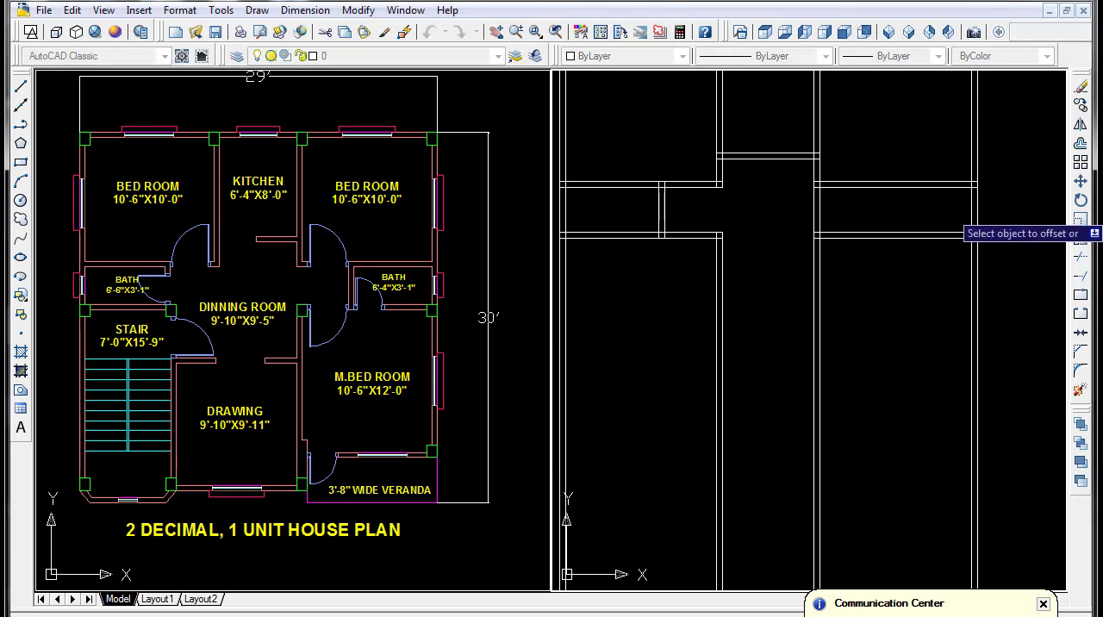
{"action": "left_click", "coordinate": [973, 222]}
{"action": "left_click", "coordinate": [933, 327]}
{"action": "scroll", "coordinate": [931, 246], "scroll_direction": "down", "scroll_amount": 5}
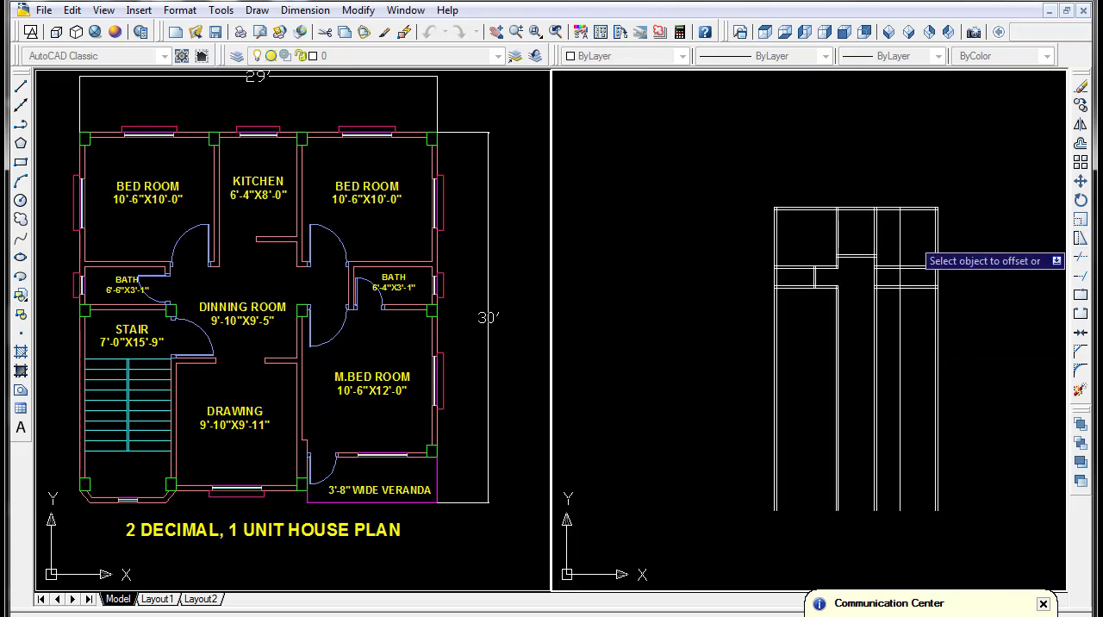
{"action": "scroll", "coordinate": [901, 230], "scroll_direction": "up", "scroll_amount": 4}
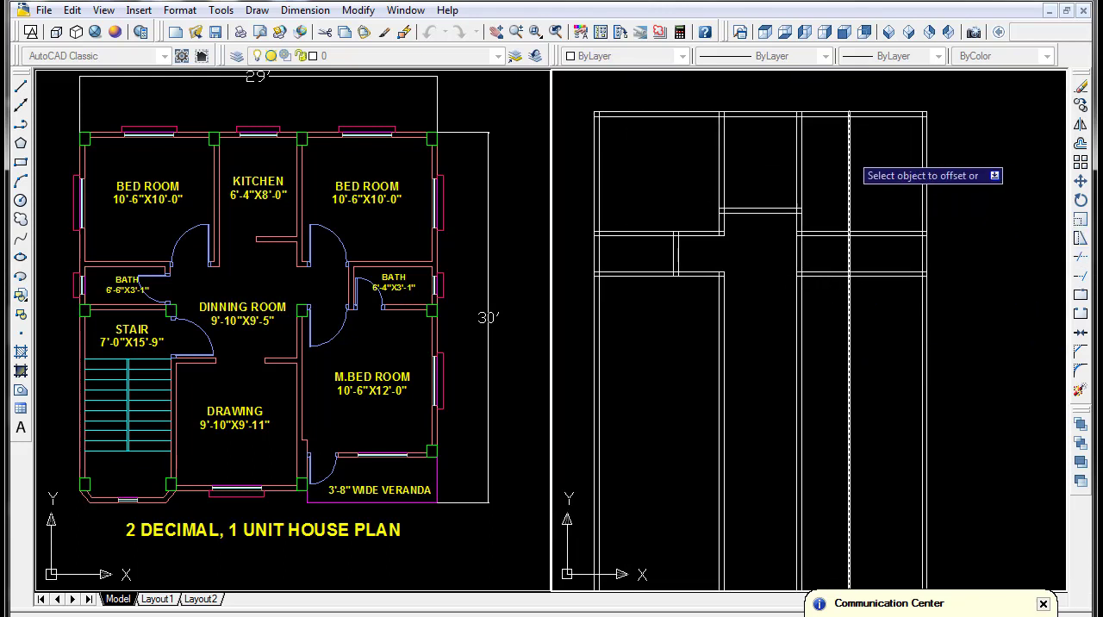
- Erase the full-height offset line that crosses the right bedroom and bath
{"action": "key", "text": "Escape"}
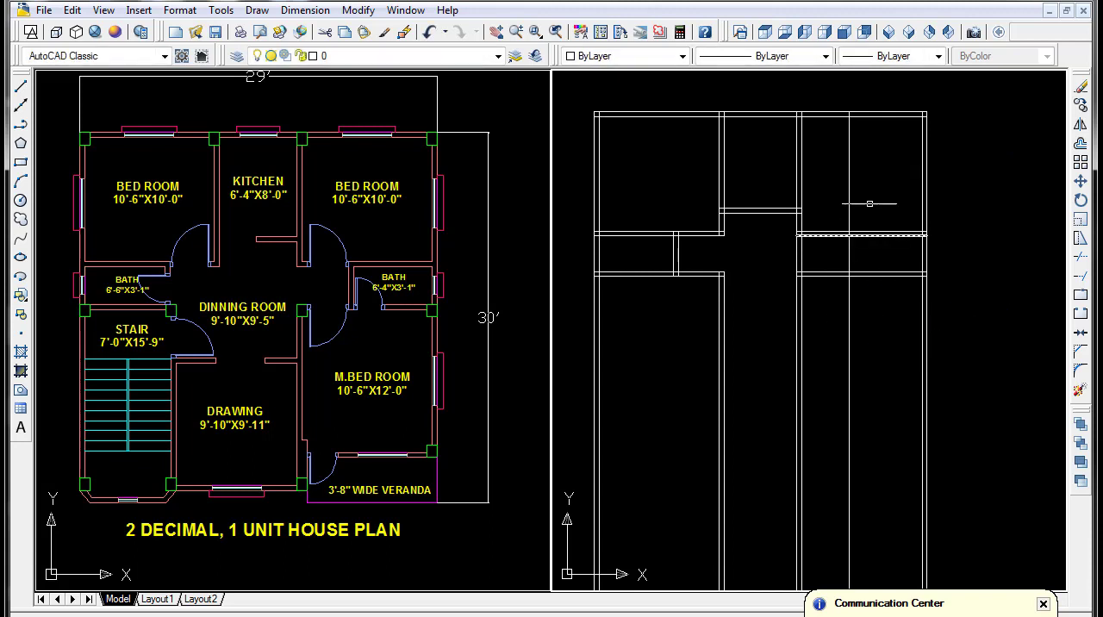
{"action": "left_click", "coordinate": [814, 195]}
{"action": "key", "text": "Delete"}
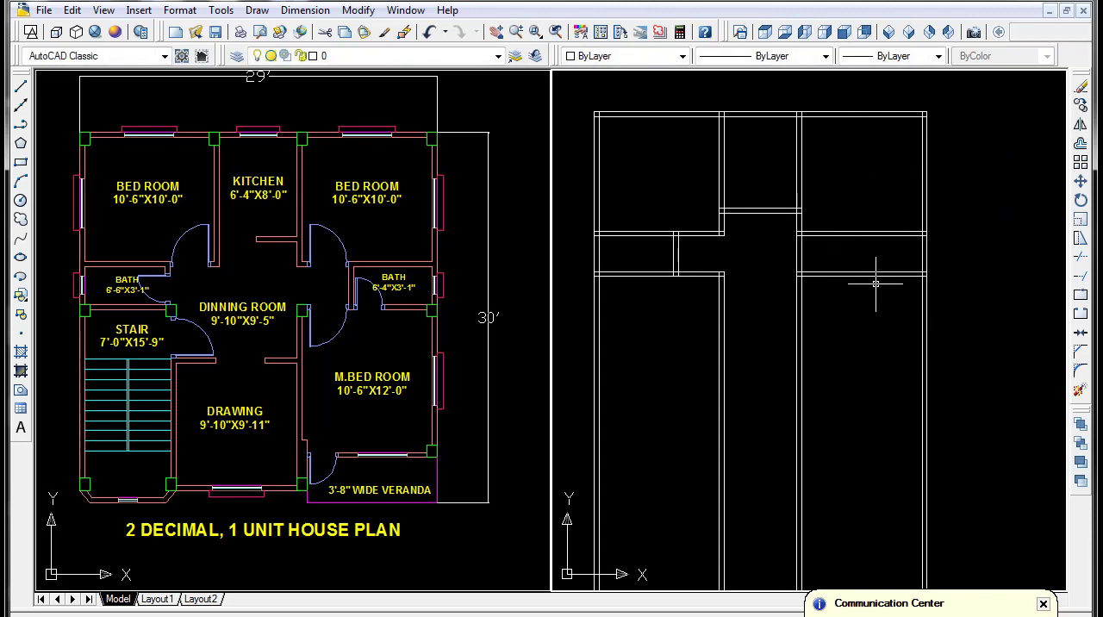
- Draw a line along the right outer wall's inner face between the right bath's upper and lower walls
{"action": "type", "text": "l"}
{"action": "key", "text": "Return"}
{"action": "scroll", "coordinate": [875, 237], "scroll_direction": "up", "scroll_amount": 3}
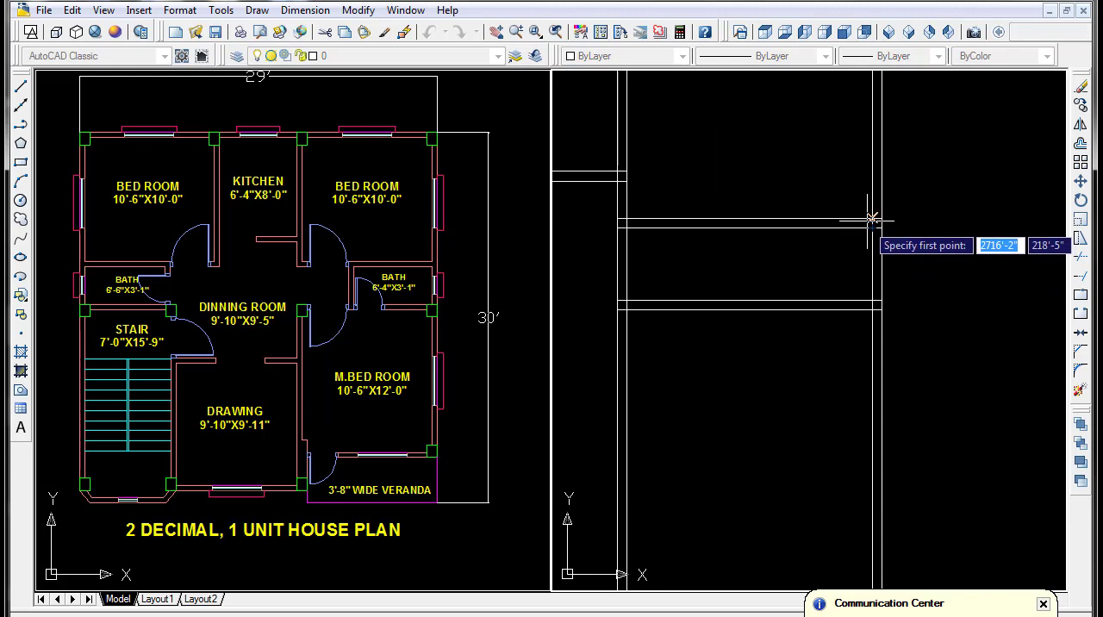
{"action": "left_click", "coordinate": [872, 306]}
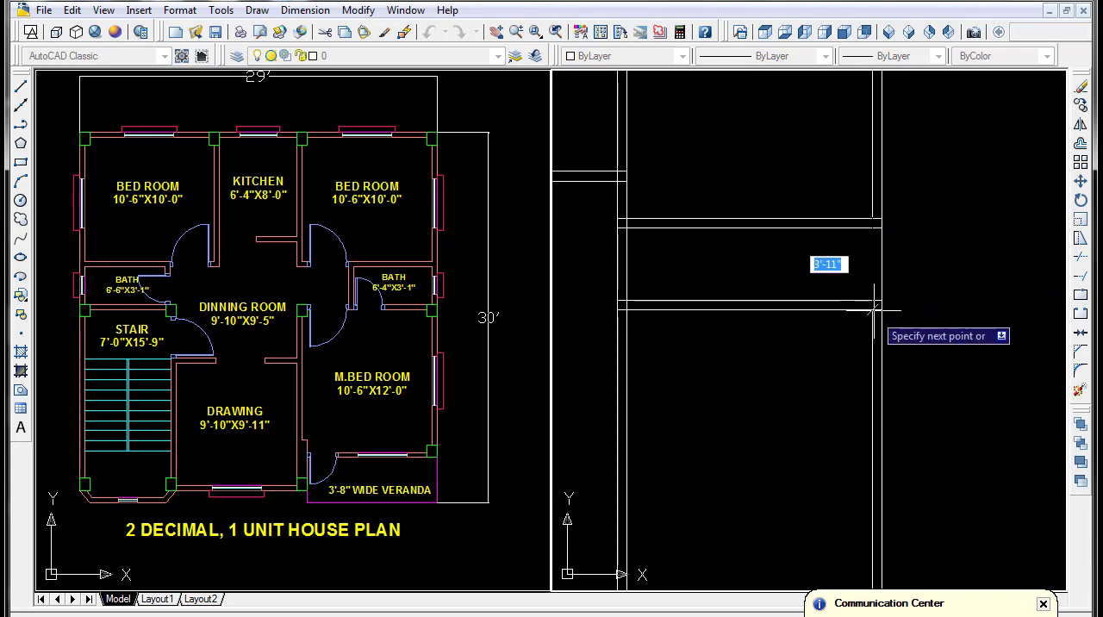
{"action": "key", "text": "Escape"}
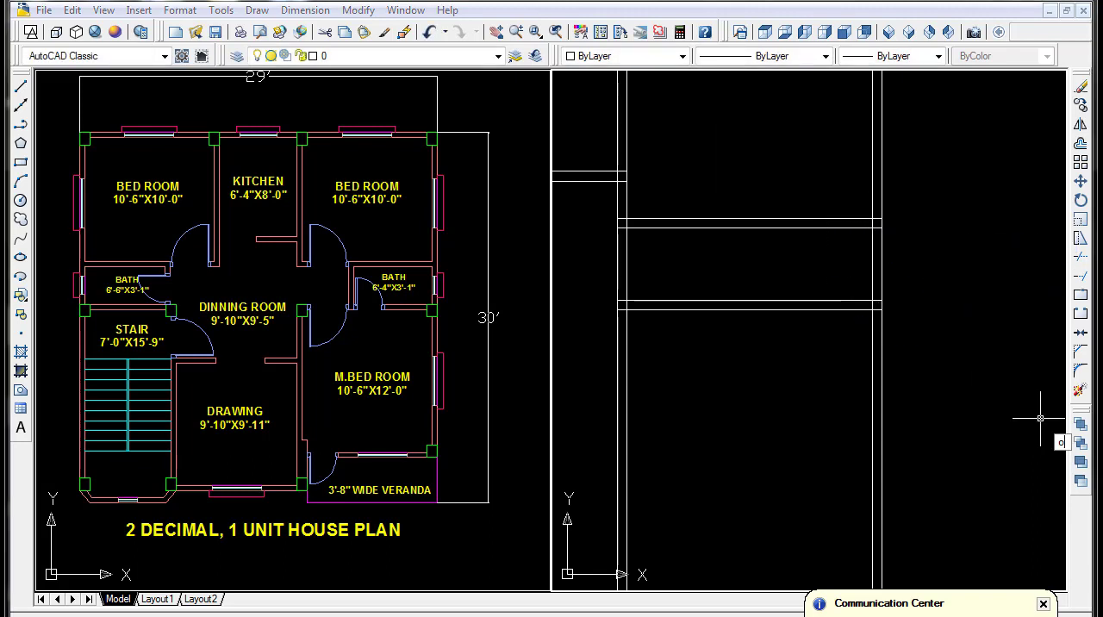
- Offset the short line on the right outer wall 6'-4" to the left for the right bath's width
{"action": "type", "text": "o"}
{"action": "key", "text": "Return"}
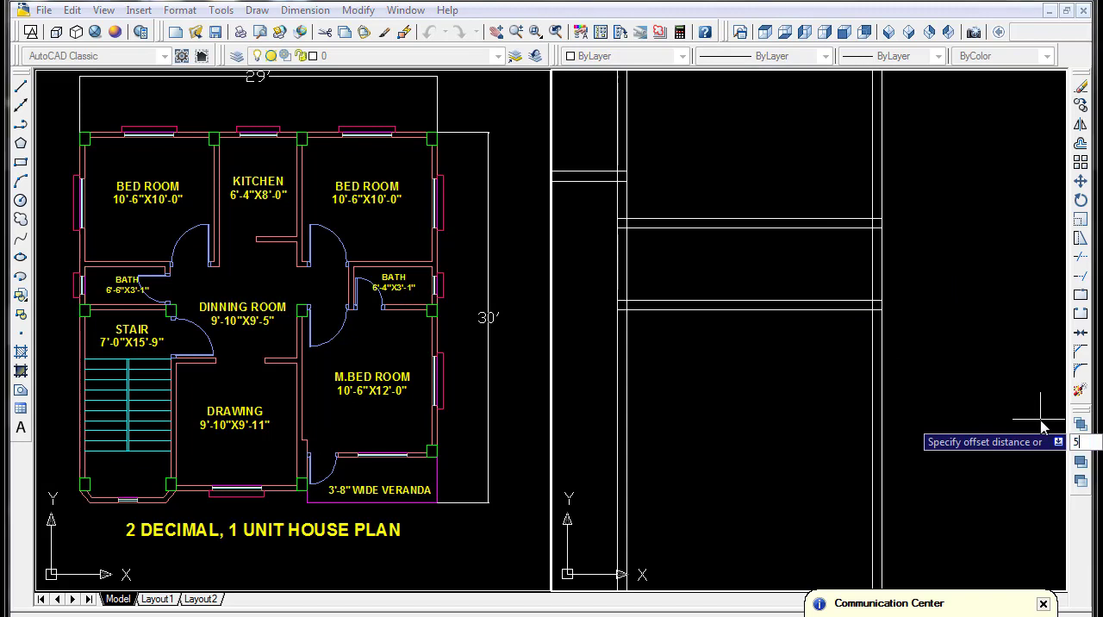
{"action": "key", "text": "Return"}
{"action": "type", "text": "o"}
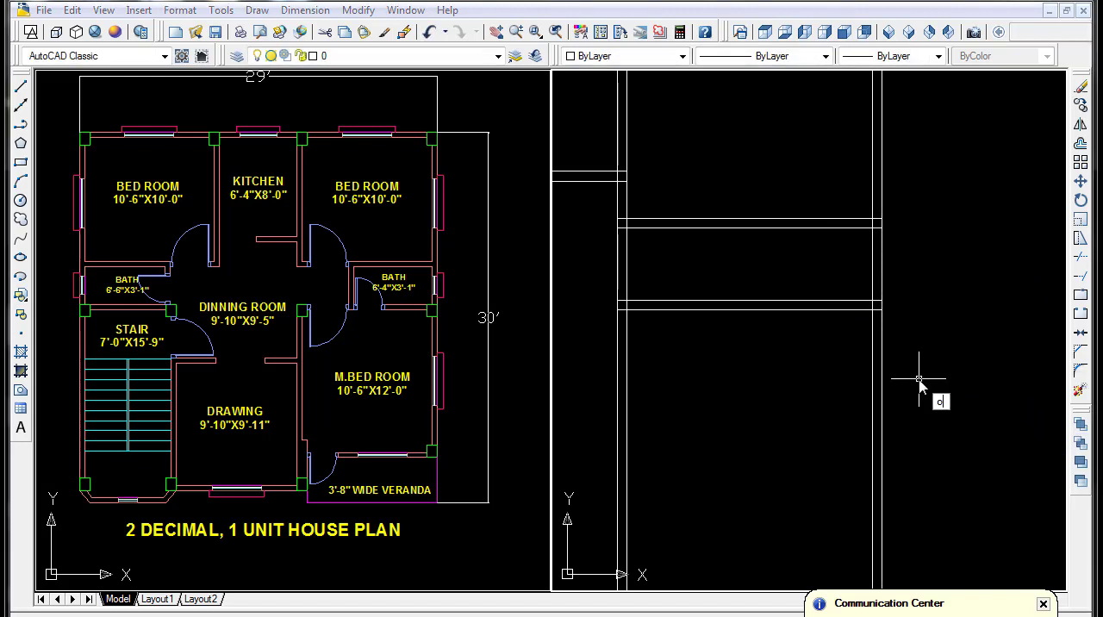
{"action": "key", "text": "Return"}
{"action": "type", "text": "6'4"}
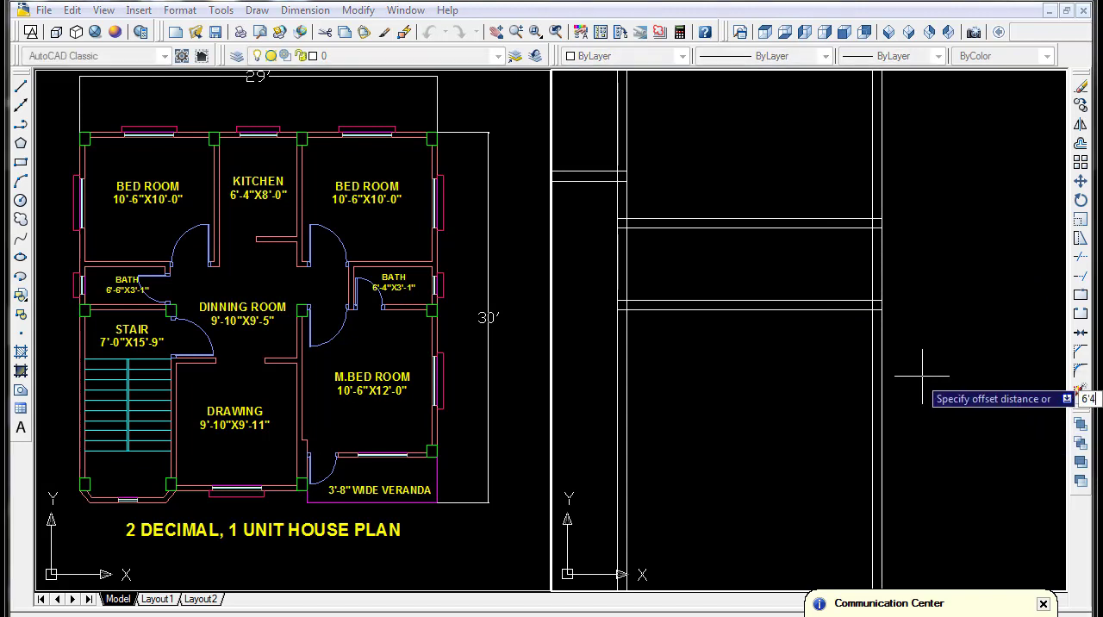
{"action": "key", "text": "Return"}
{"action": "left_click", "coordinate": [873, 253]}
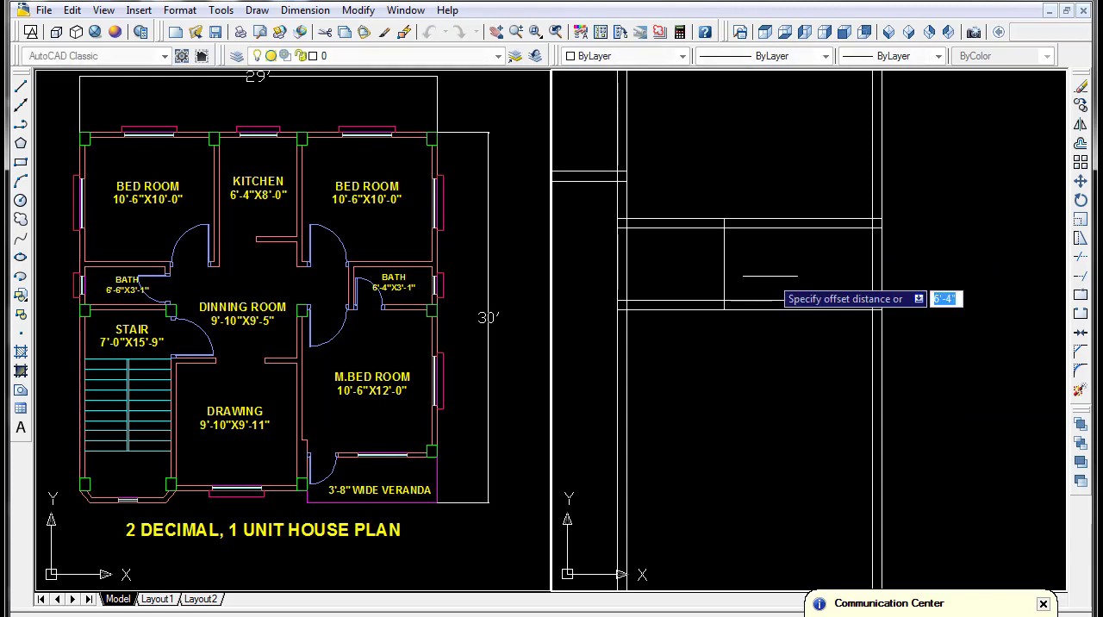
{"action": "left_click", "coordinate": [771, 275]}
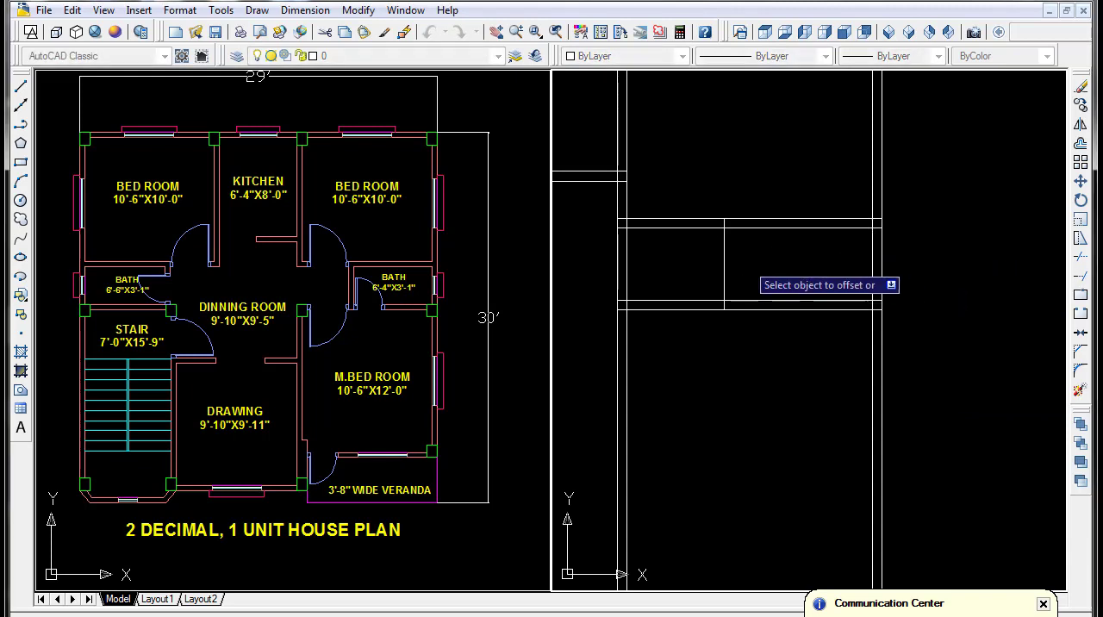
- Offset the right bath's left-hand line 5" to the left to form its side wall
{"action": "left_click", "coordinate": [726, 250]}
{"action": "left_click", "coordinate": [695, 277]}
{"action": "scroll", "coordinate": [808, 293], "scroll_direction": "down", "scroll_amount": 3}
{"action": "scroll", "coordinate": [758, 345], "scroll_direction": "up", "scroll_amount": 1}
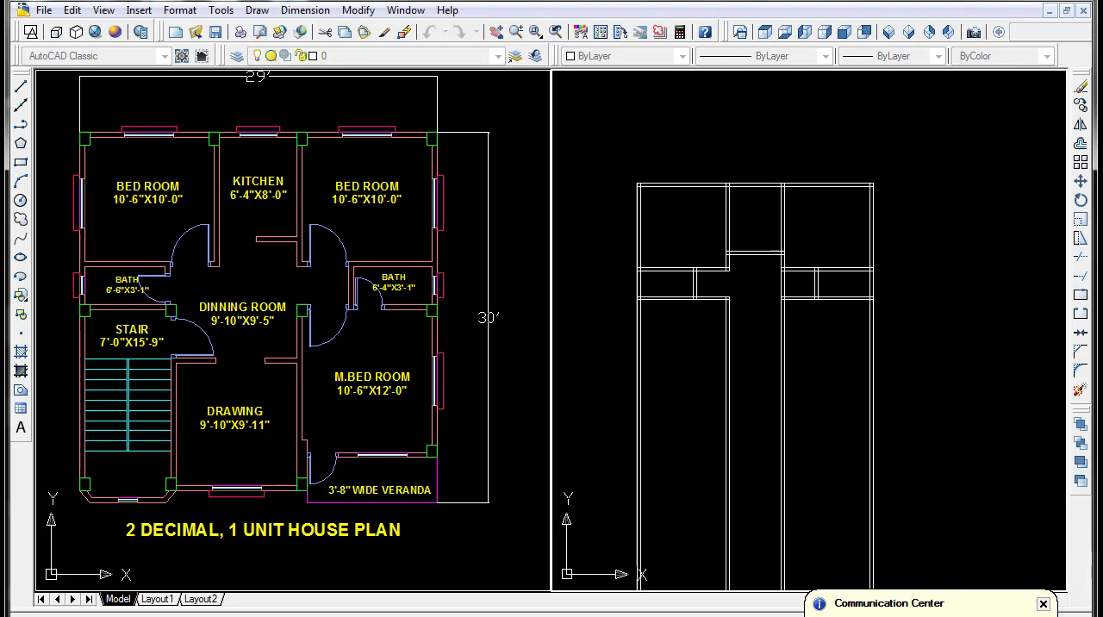
- Trim both lines of the right kitchen wall out of the gap between the right bath's upper and lower walls
{"action": "scroll", "coordinate": [809, 309], "scroll_direction": "up", "scroll_amount": 2}
{"action": "type", "text": "t"}
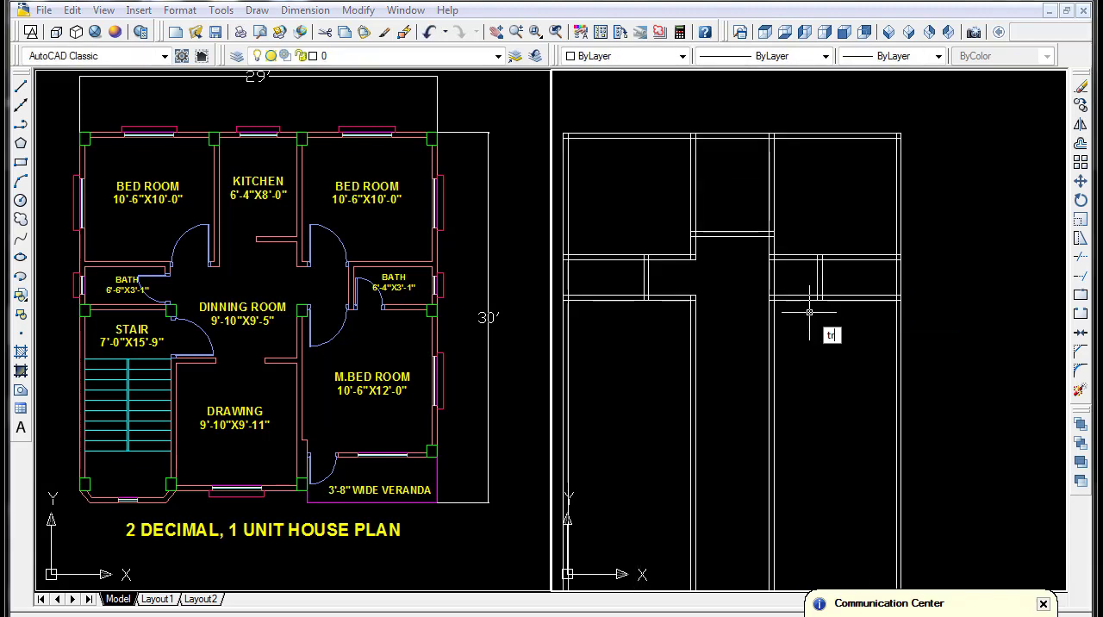
{"action": "type", "text": "r"}
{"action": "key", "text": "Return"}
{"action": "key", "text": "Return"}
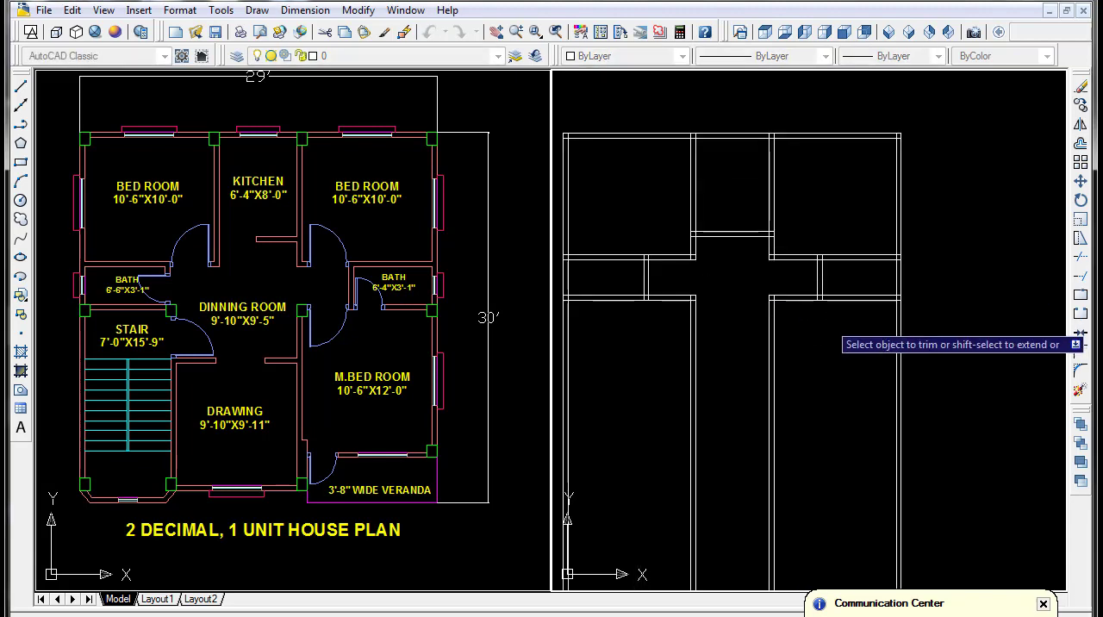
{"action": "middle_click_drag", "start_coordinate": [827, 322], "coordinate": [850, 264]}
{"action": "scroll", "coordinate": [683, 310], "scroll_direction": "down", "scroll_amount": 4}
{"action": "middle_click_drag", "start_coordinate": [683, 311], "coordinate": [754, 269]}
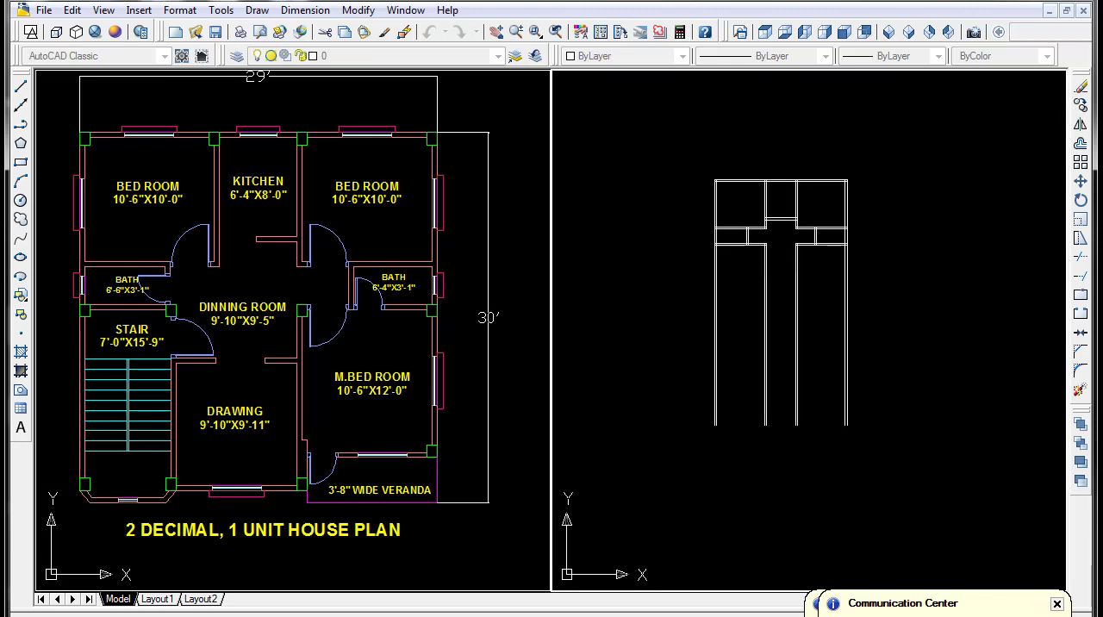
- Draw a vertical line down the left outer wall's inner face, starting from the left bath's bottom wall
{"action": "scroll", "coordinate": [737, 293], "scroll_direction": "up", "scroll_amount": 2}
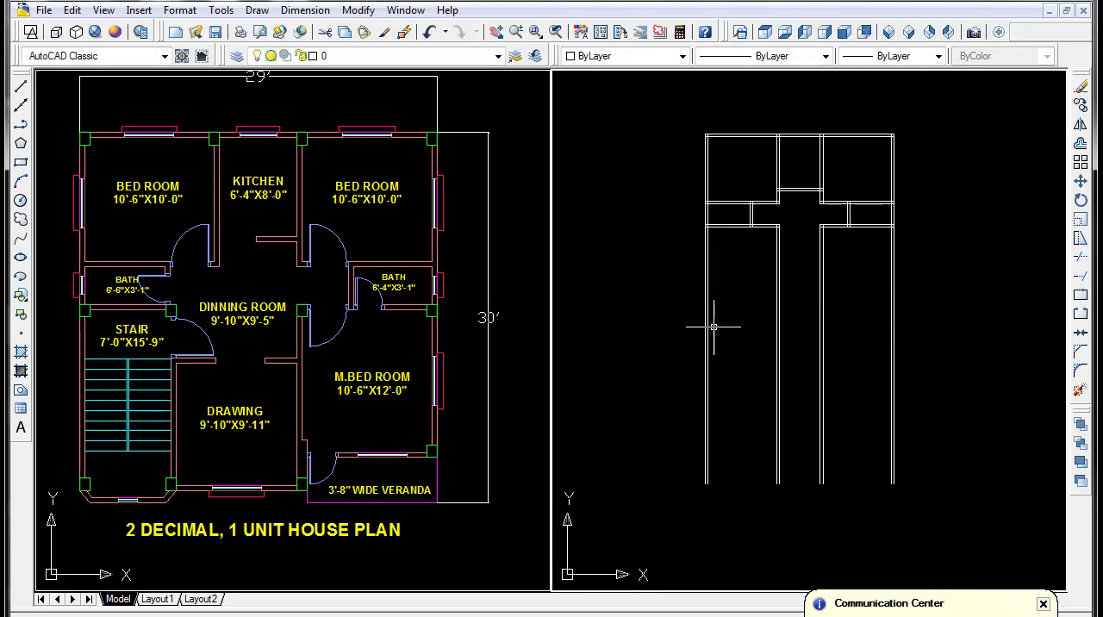
{"action": "middle_click_drag", "start_coordinate": [209, 391], "coordinate": [488, 343]}
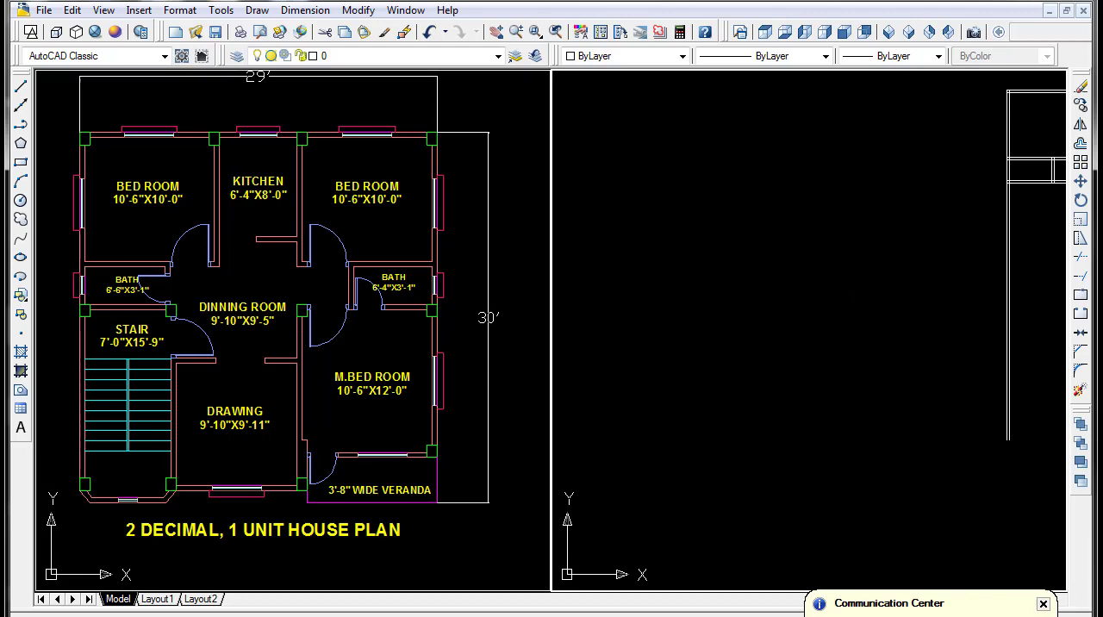
{"action": "scroll", "coordinate": [752, 281], "scroll_direction": "down", "scroll_amount": 5}
{"action": "middle_click_drag", "start_coordinate": [764, 282], "coordinate": [734, 279]}
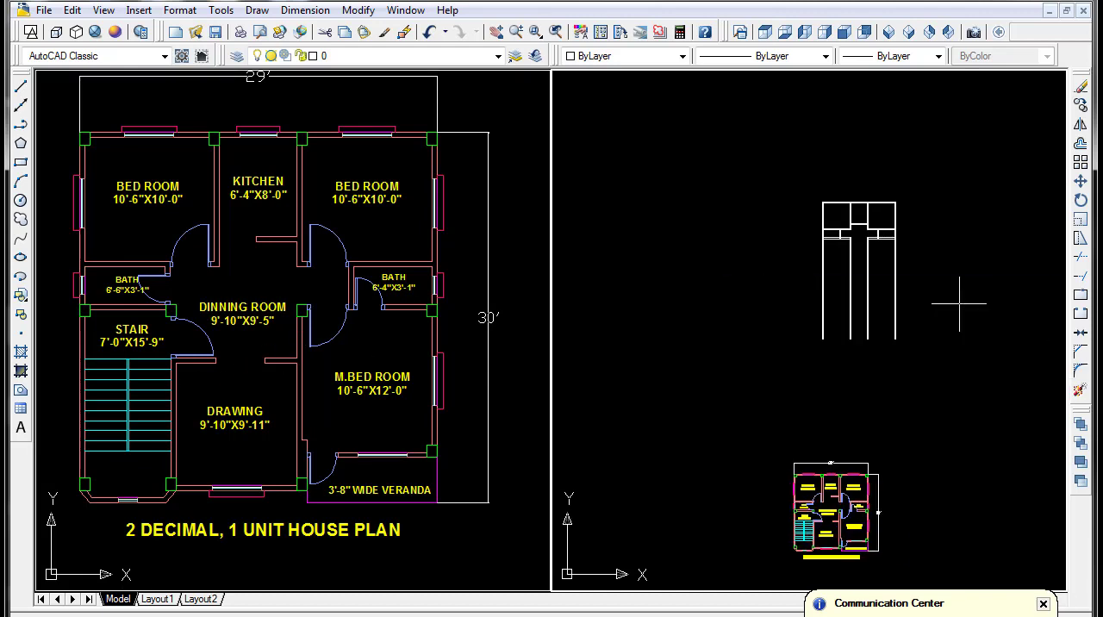
{"action": "scroll", "coordinate": [846, 268], "scroll_direction": "up", "scroll_amount": 6}
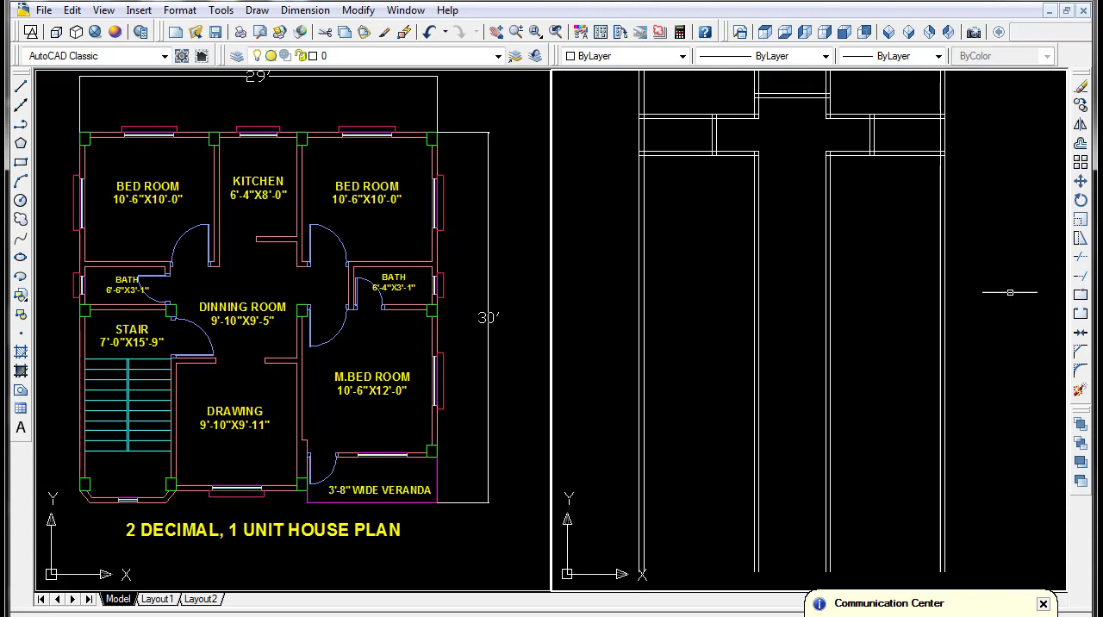
{"action": "type", "text": "l"}
{"action": "key", "text": "Return"}
{"action": "type", "text": "\\"}
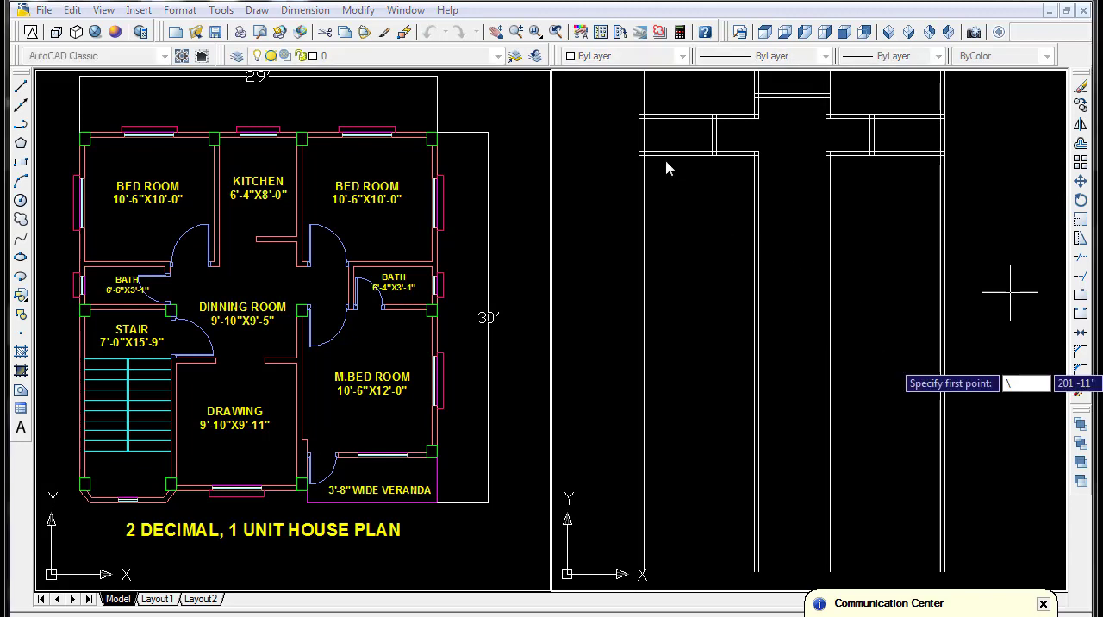
{"action": "key", "text": "Escape"}
{"action": "type", "text": "l"}
{"action": "key", "text": "Return"}
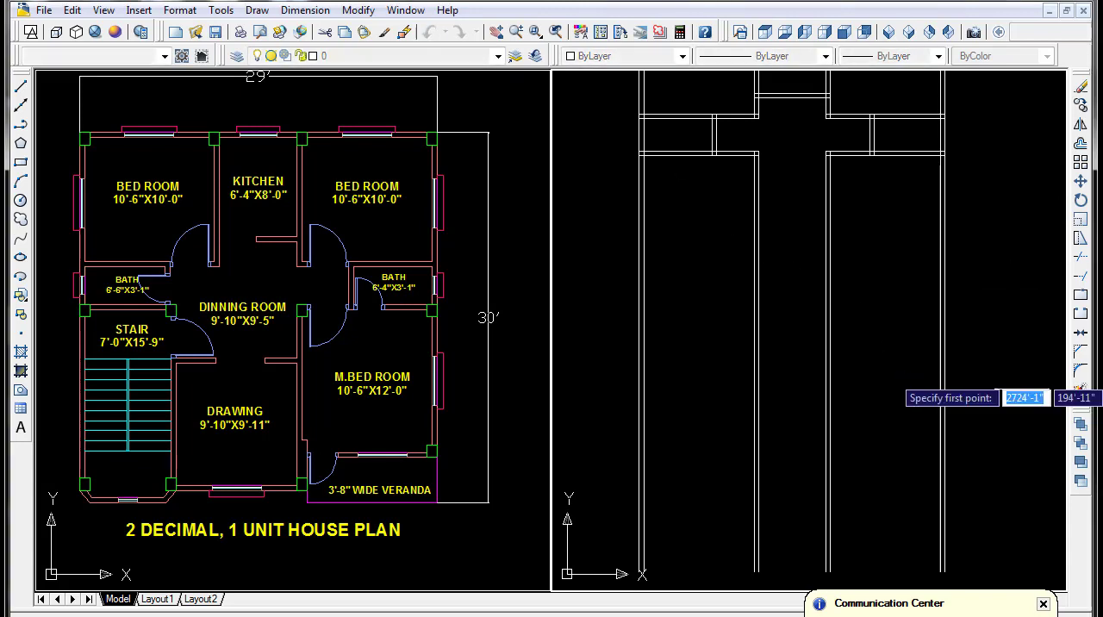
{"action": "left_click", "coordinate": [642, 151]}
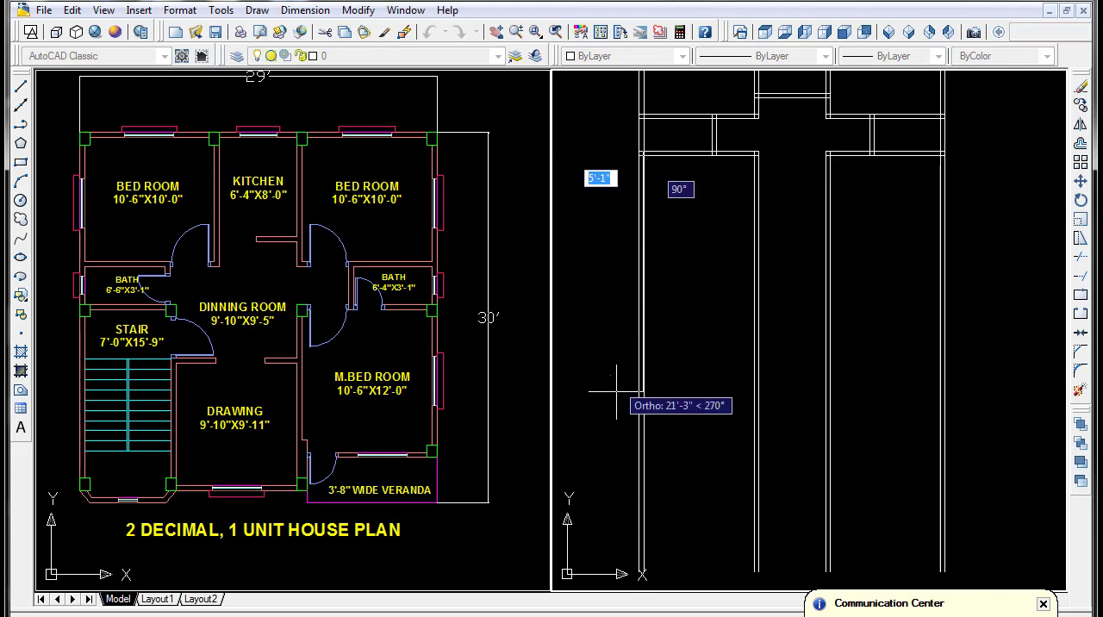
{"action": "left_click", "coordinate": [642, 436]}
{"action": "key", "text": "Return"}
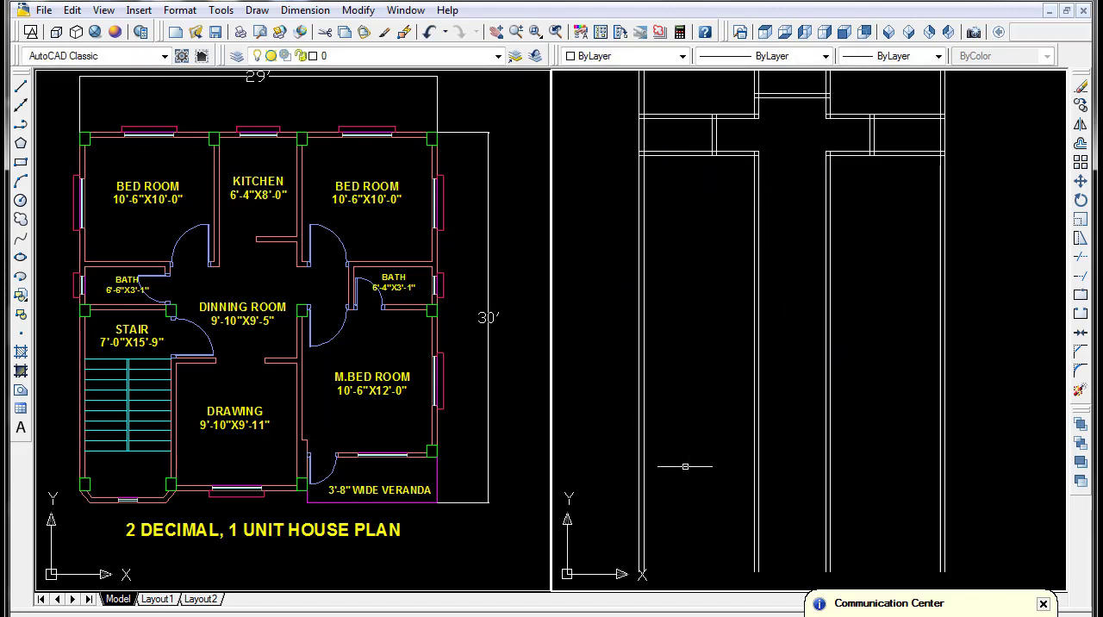
- Offset the new left wall line 7' to the right for the stair's width
{"action": "type", "text": "o"}
{"action": "key", "text": "Return"}
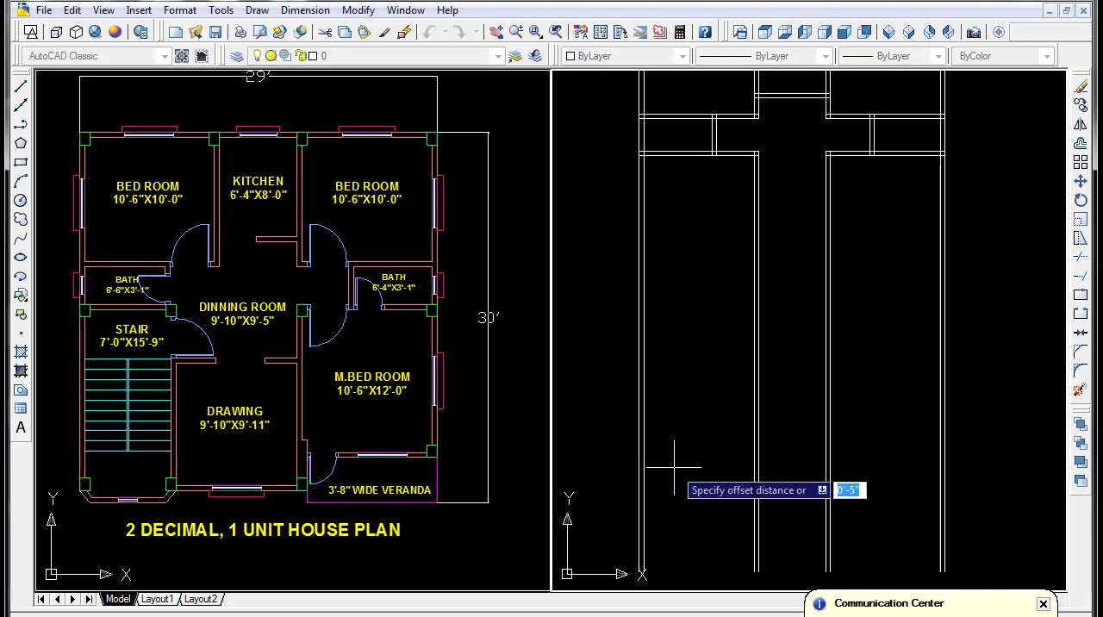
{"action": "type", "text": "7'"}
{"action": "key", "text": "Return"}
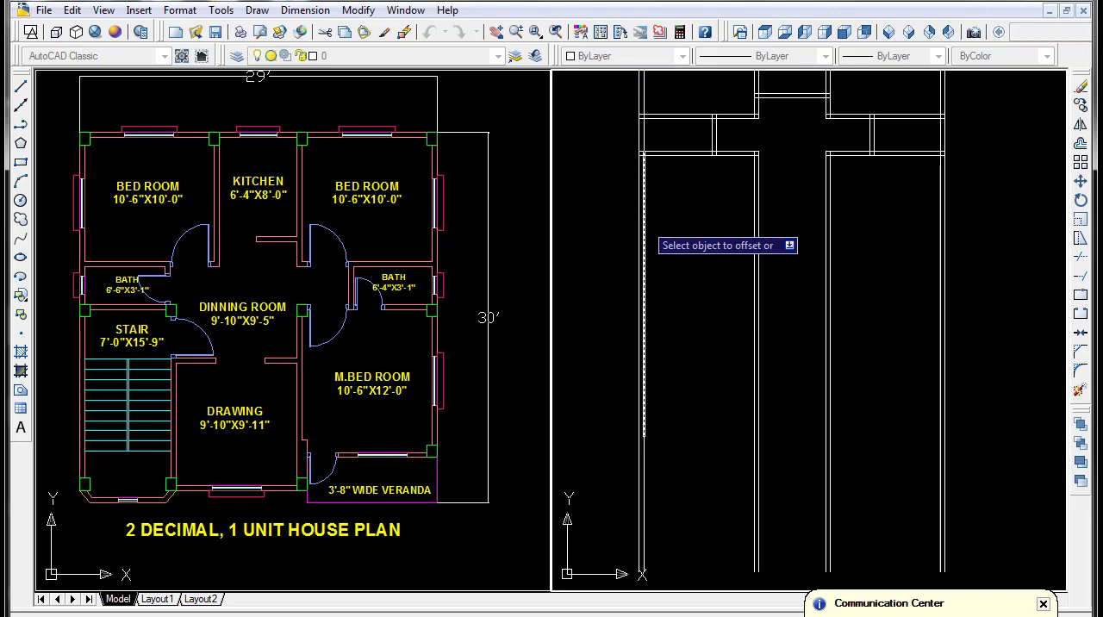
{"action": "left_click", "coordinate": [645, 222]}
{"action": "left_click", "coordinate": [754, 257]}
- Offset the stair's right-hand line 5" to the right to form its side wall
{"action": "key", "text": "Return"}
{"action": "key", "text": "Return"}
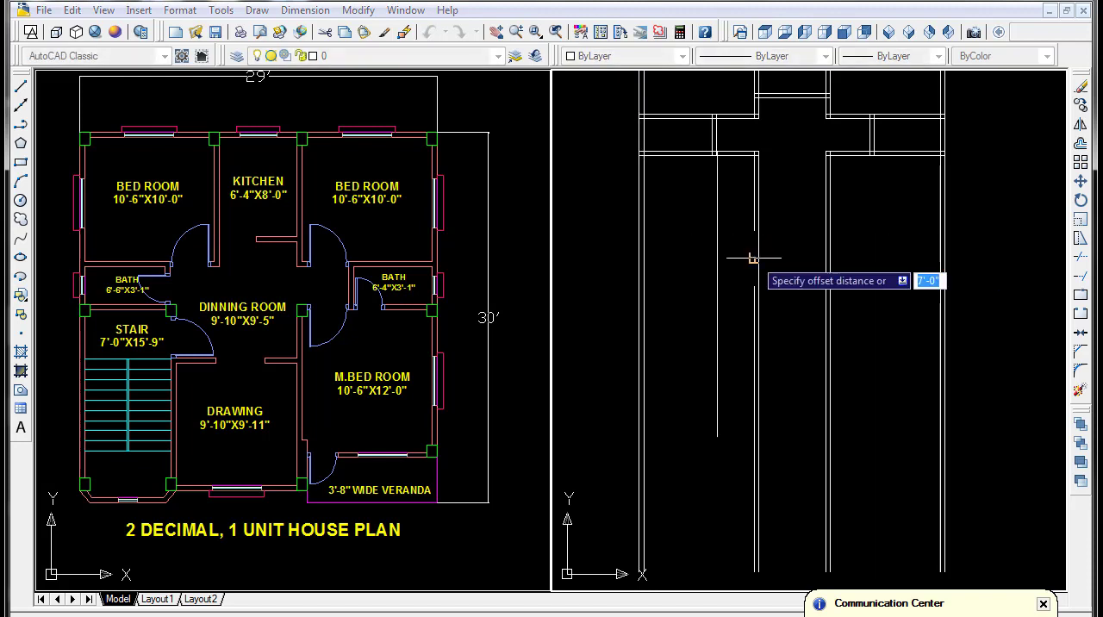
{"action": "key", "text": "Return"}
{"action": "left_click", "coordinate": [717, 229]}
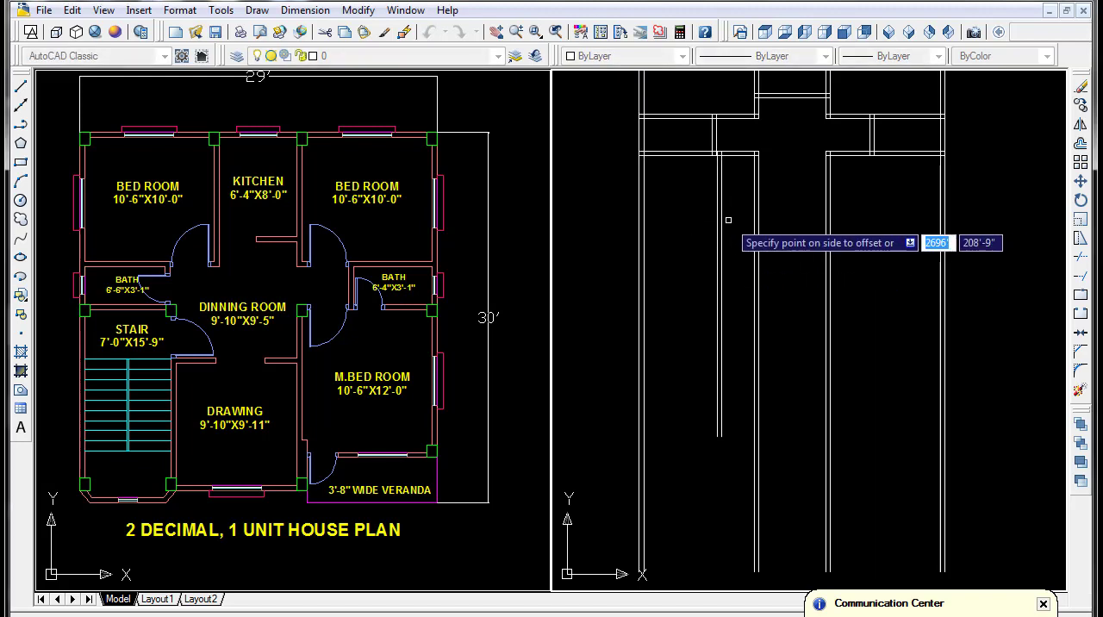
{"action": "left_click", "coordinate": [731, 221]}
- Erase the two long vertical lines continuing the left kitchen wall below the left bath
{"action": "left_click", "coordinate": [758, 232]}
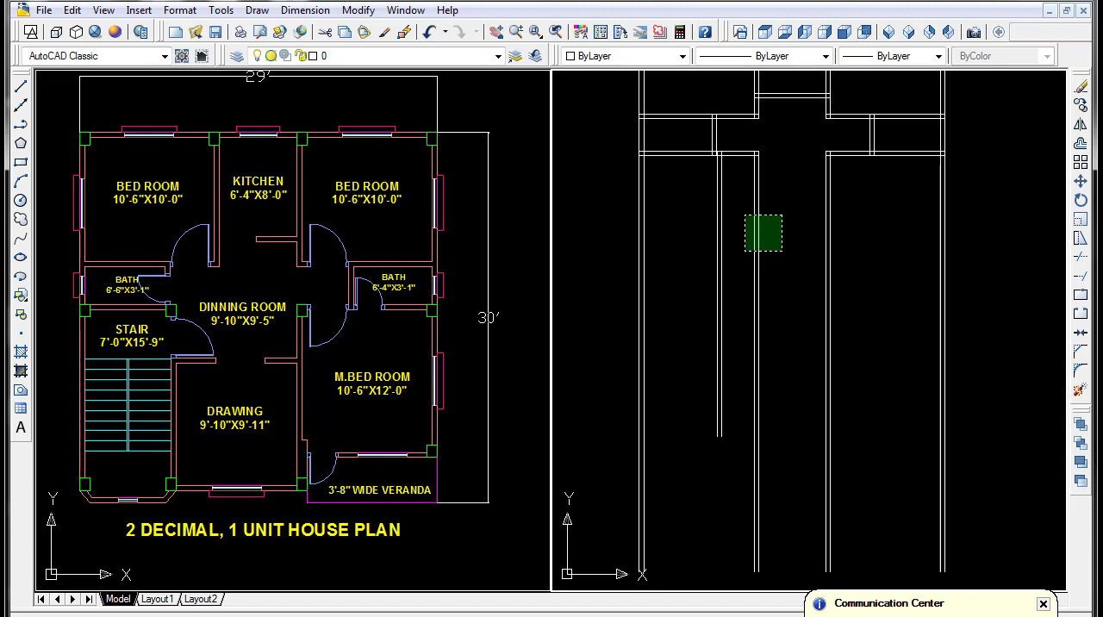
{"action": "left_click", "coordinate": [745, 256]}
{"action": "key", "text": "Delete"}
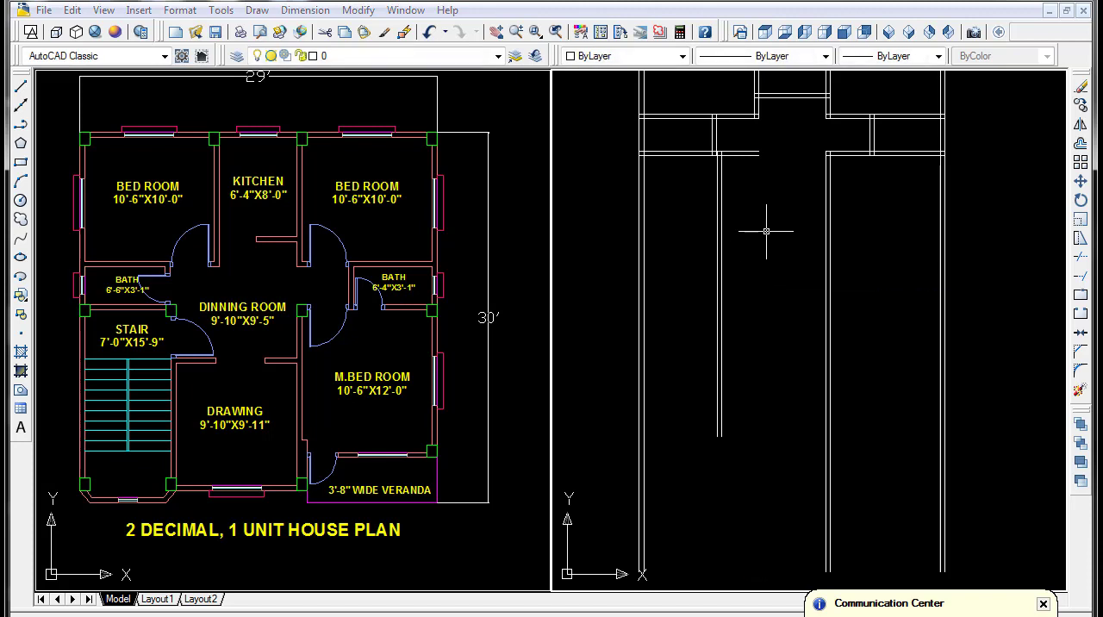
- Trim the left bath's bottom wall lines where they run past the stair's right wall
{"action": "type", "text": "tr"}
{"action": "key", "text": "Return"}
{"action": "key", "text": "Return"}
{"action": "left_click", "coordinate": [780, 122]}
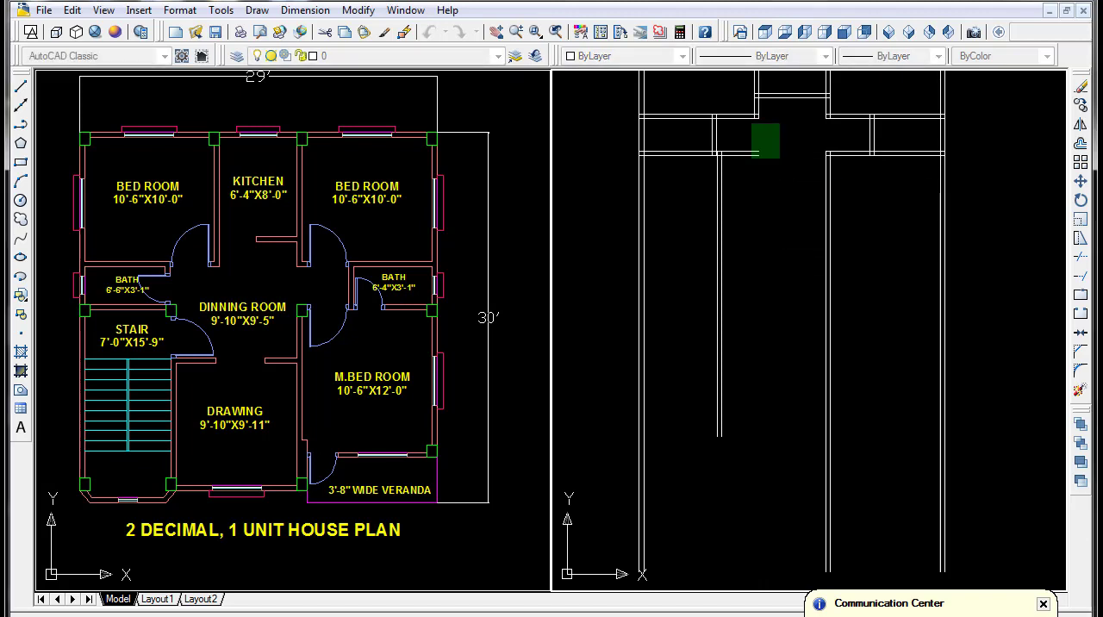
{"action": "left_click", "coordinate": [739, 183]}
{"action": "key", "text": "Return"}
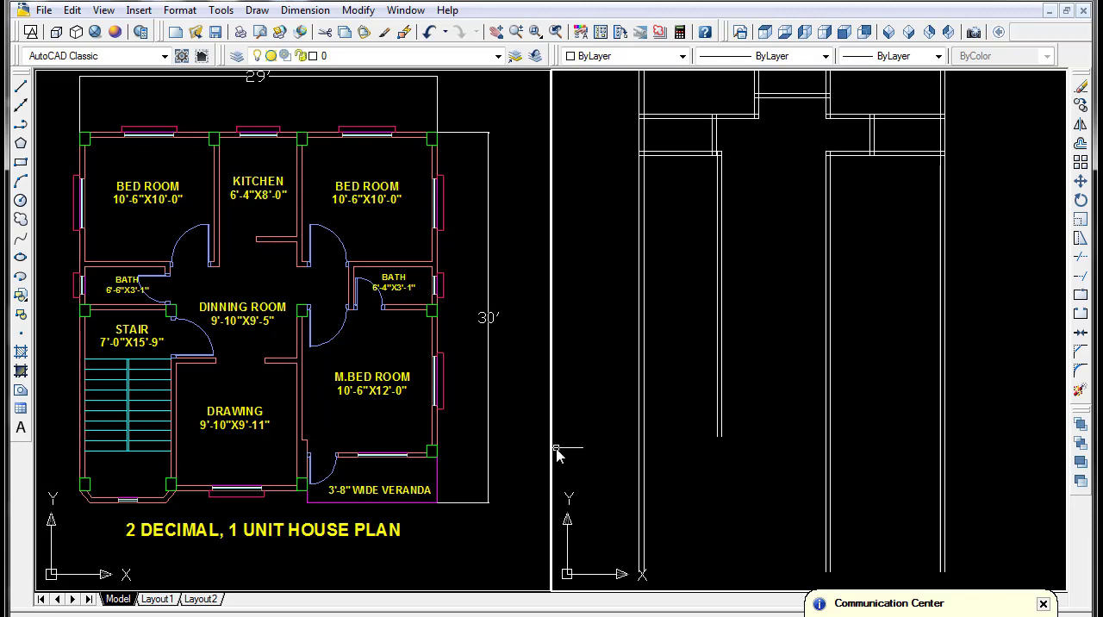
- Offset the kitchen bottom wall's lower line 9'-5" downward for the dining room's depth
{"action": "type", "text": "o"}
{"action": "key", "text": "Return"}
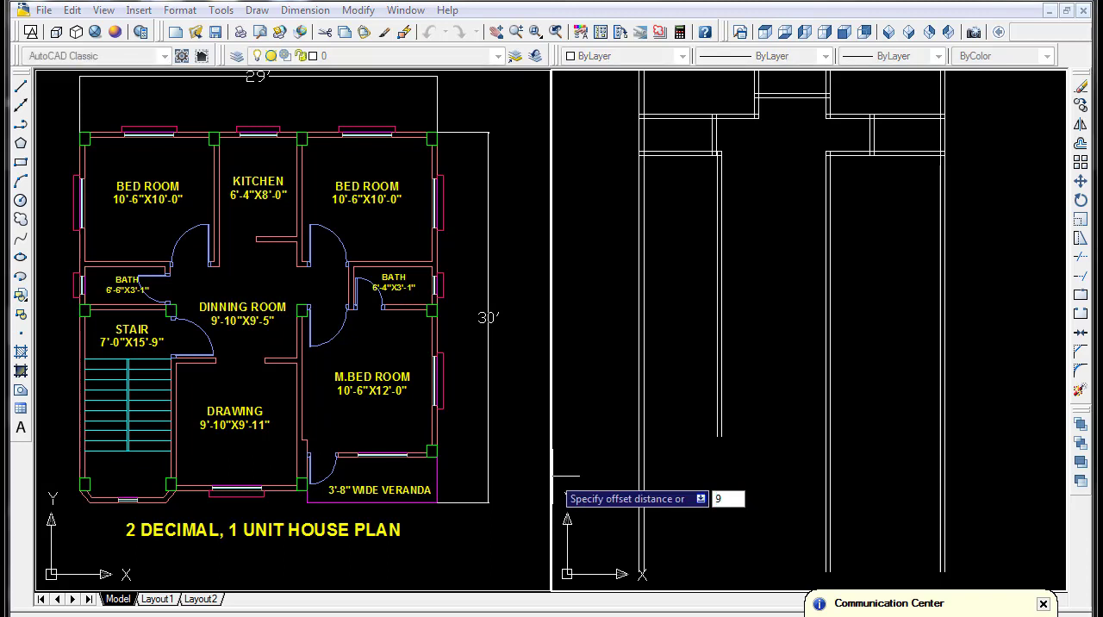
{"action": "type", "text": "9'5"}
{"action": "key", "text": "Return"}
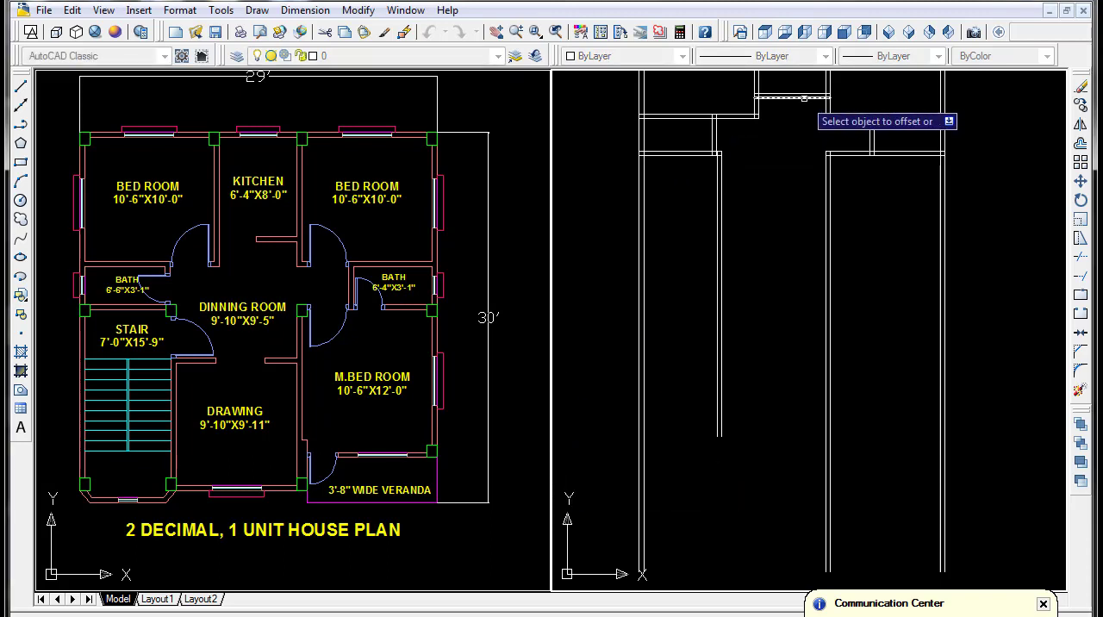
{"action": "left_click", "coordinate": [802, 97]}
{"action": "left_click", "coordinate": [771, 248]}
- Offset the dining room's lower line 5" downward to form the wall above the drawing room
{"action": "key", "text": "Return"}
{"action": "key", "text": "Return"}
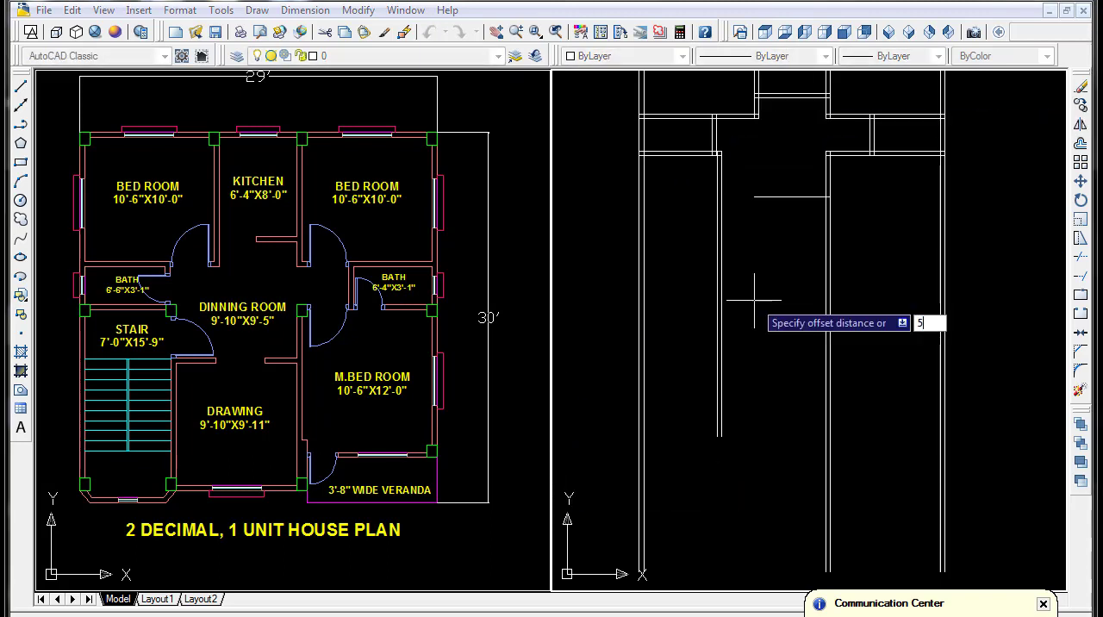
{"action": "key", "text": "Return"}
{"action": "left_click", "coordinate": [773, 197]}
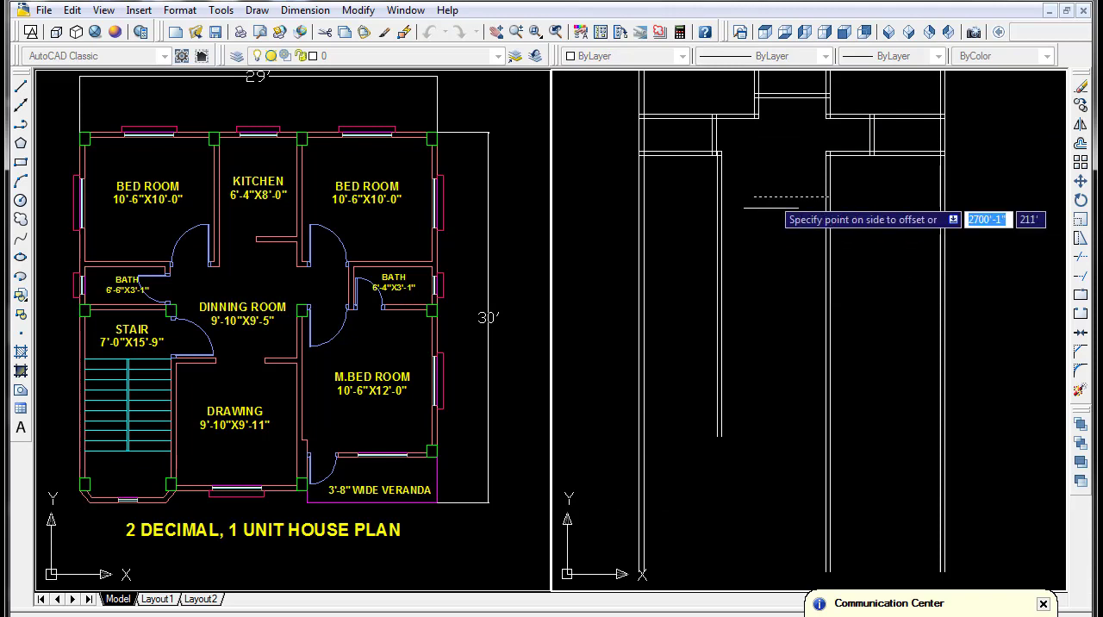
{"action": "left_click", "coordinate": [756, 269]}
{"action": "key", "text": "Return"}
- Extend both lines of the wall above the drawing room leftward to the stair's right wall
{"action": "type", "text": "ex"}
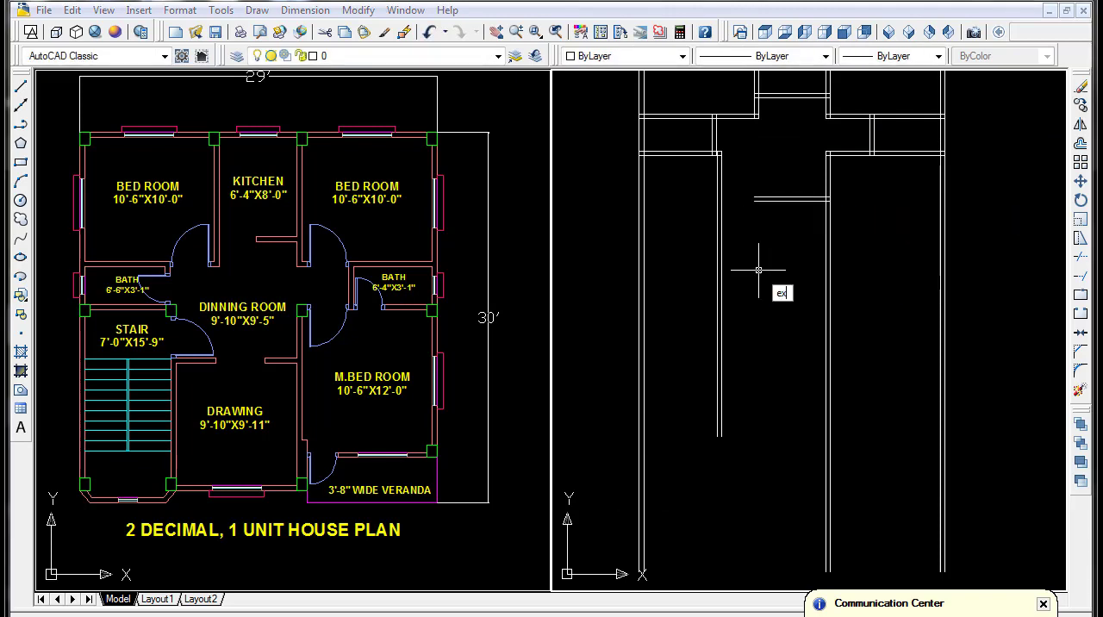
{"action": "key", "text": "Return"}
{"action": "key", "text": "Return"}
{"action": "left_click", "coordinate": [793, 170]}
{"action": "left_click", "coordinate": [739, 269]}
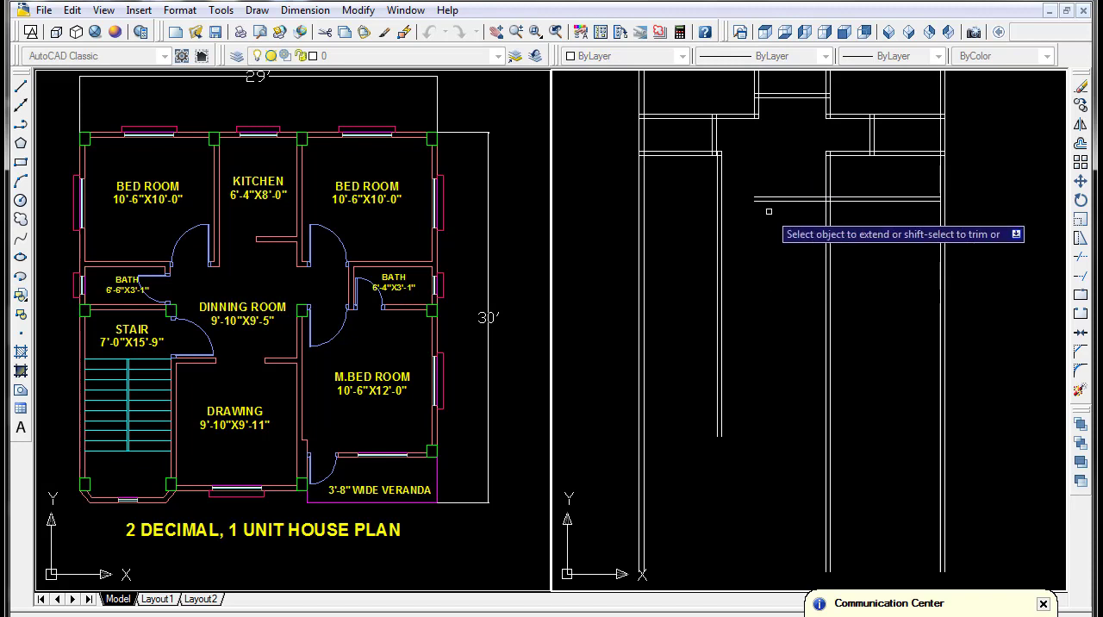
{"action": "key", "text": "ctrl+z"}
{"action": "left_click", "coordinate": [776, 179]}
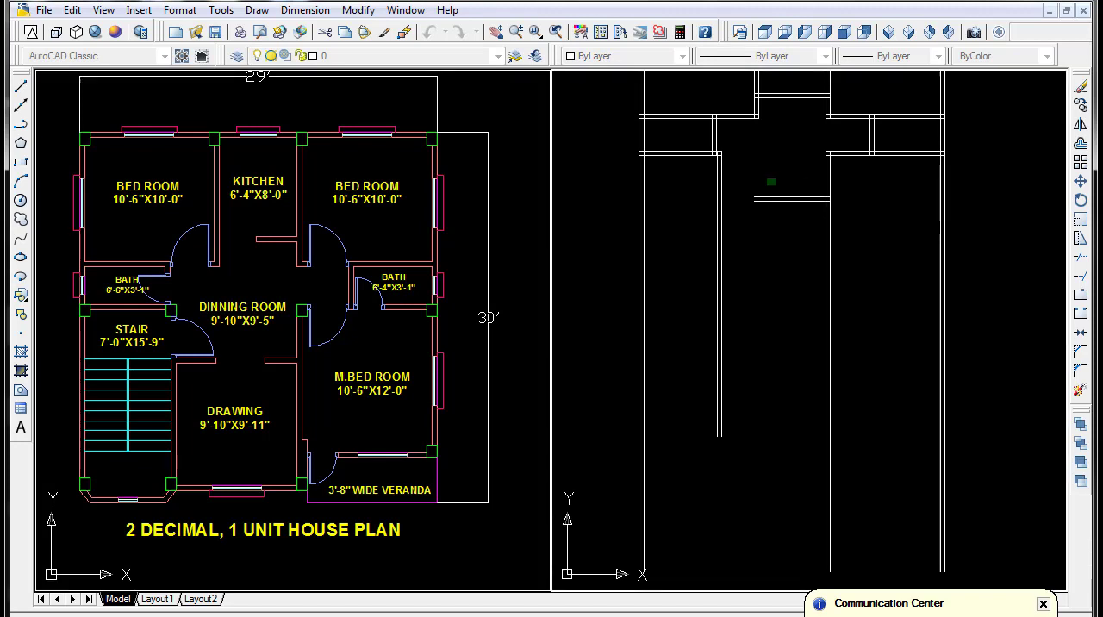
{"action": "left_click", "coordinate": [738, 226]}
{"action": "left_click", "coordinate": [758, 166]}
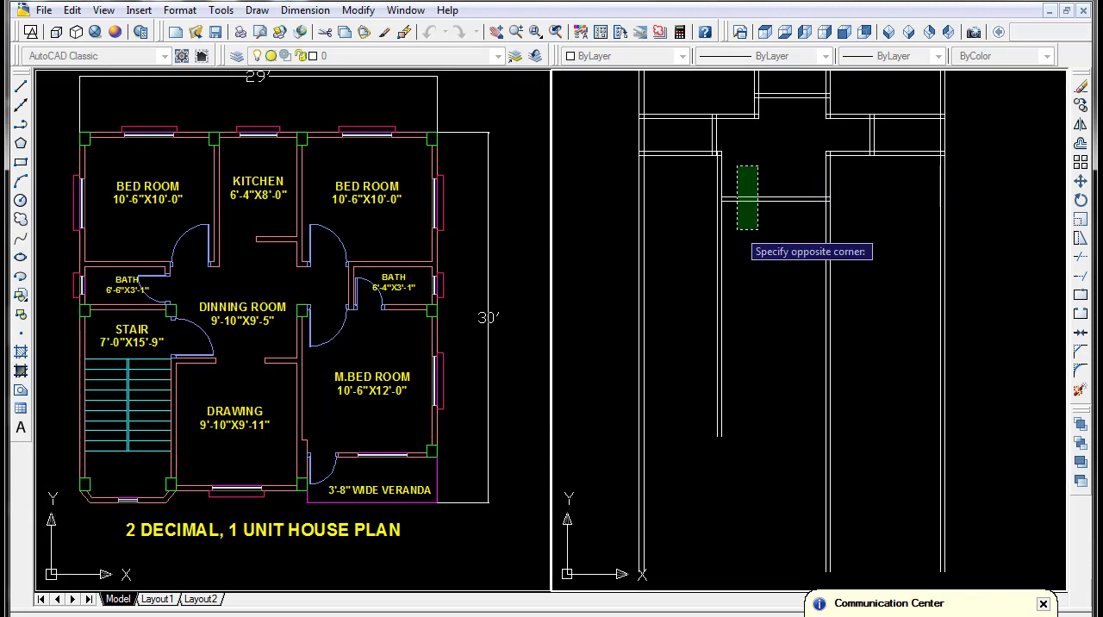
{"action": "left_click", "coordinate": [736, 231]}
- Offset the bottom line of the right bath's lower wall 12'-0" downward for the master bedroom's depth
{"action": "scroll", "coordinate": [756, 259], "scroll_direction": "down", "scroll_amount": 2}
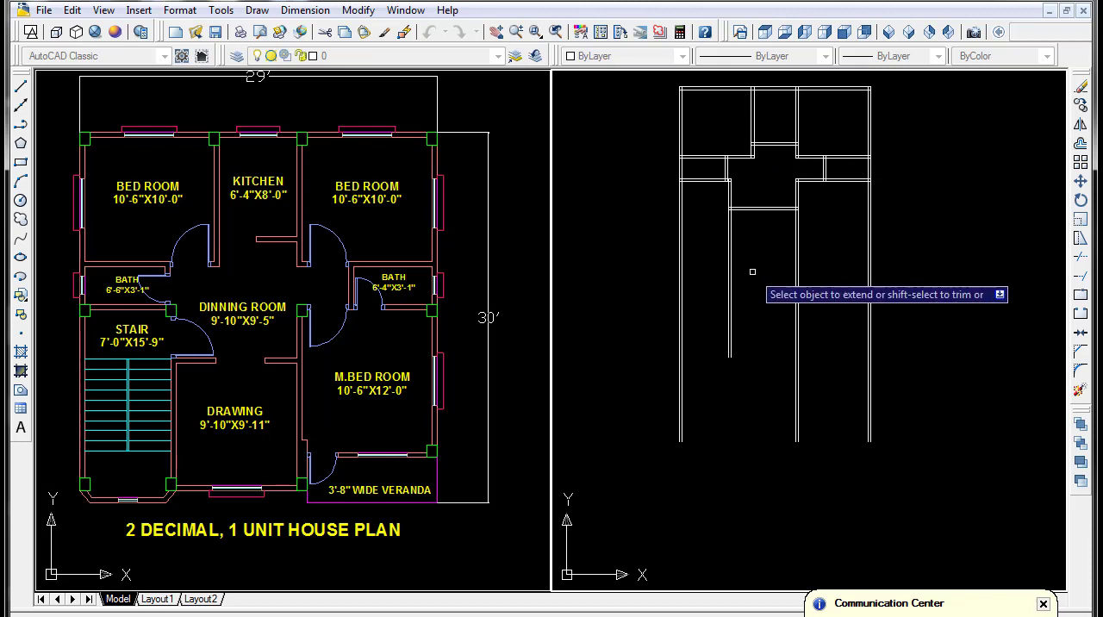
{"action": "scroll", "coordinate": [749, 272], "scroll_direction": "up", "scroll_amount": 2}
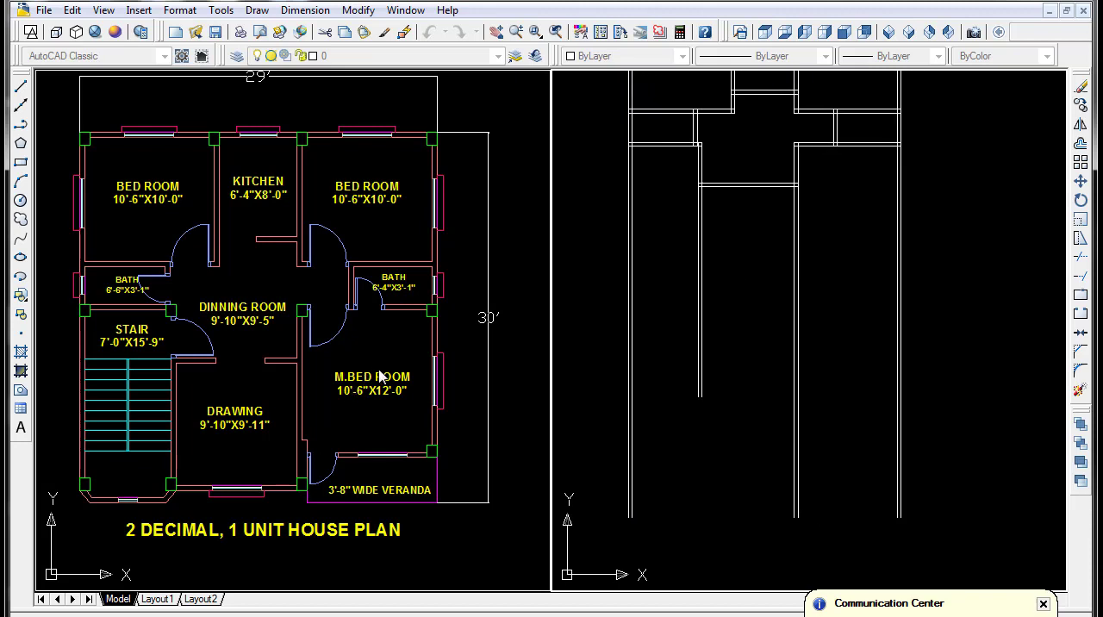
{"action": "middle_click_drag", "start_coordinate": [713, 266], "coordinate": [680, 309]}
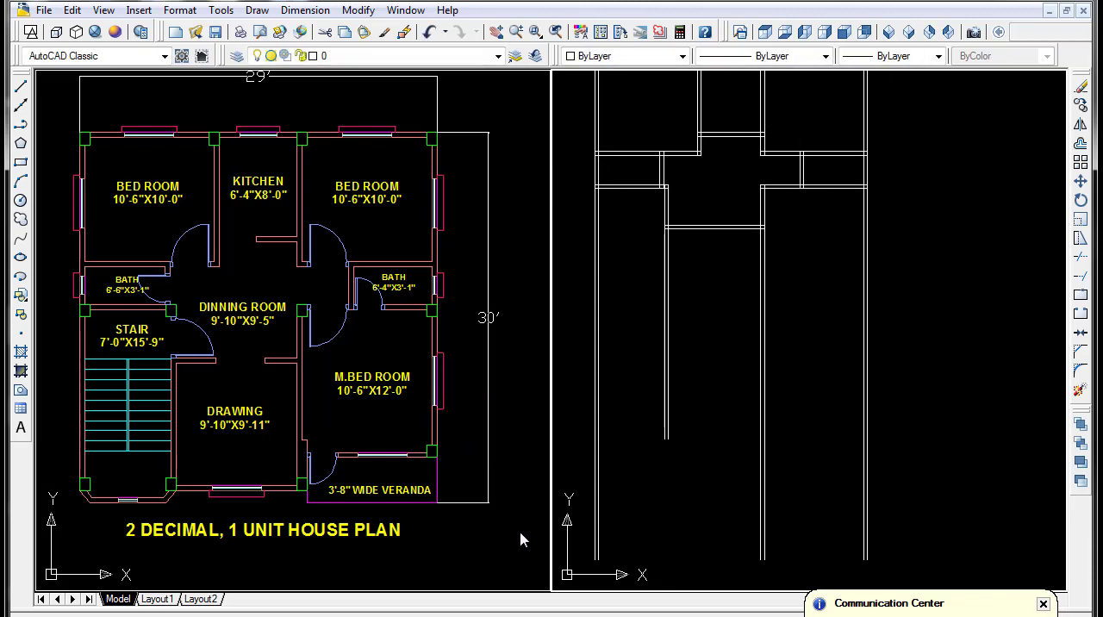
{"action": "key", "text": "Return"}
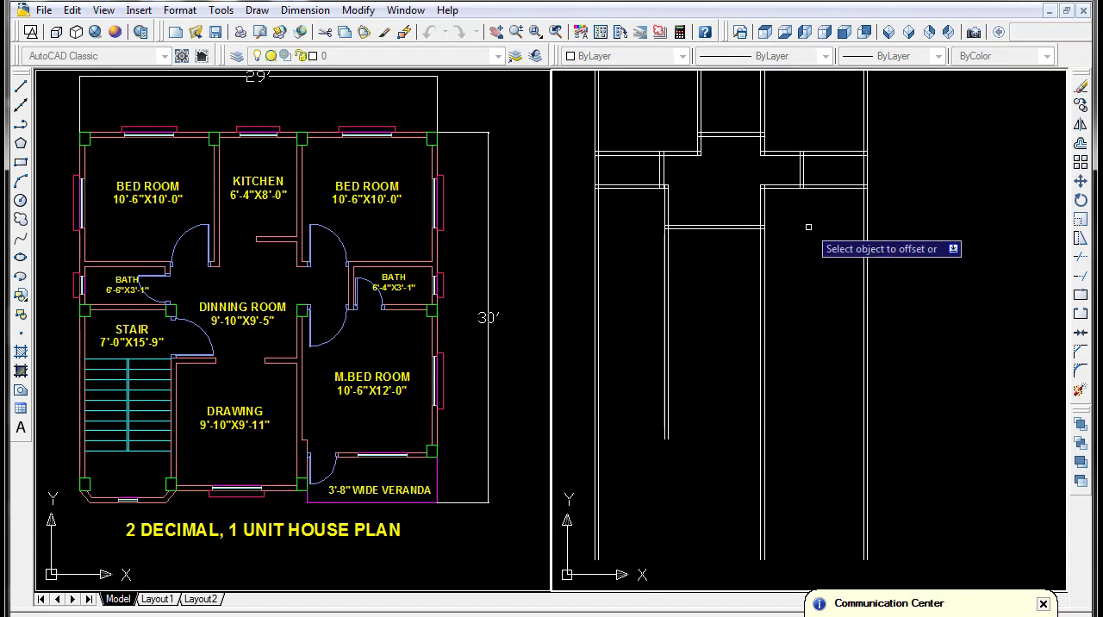
{"action": "left_click", "coordinate": [813, 186]}
{"action": "left_click", "coordinate": [803, 378]}
- Offset the master bedroom's lower line 5" downward to form its bottom wall
{"action": "key", "text": "Return"}
{"action": "key", "text": "Return"}
{"action": "key", "text": "Return"}
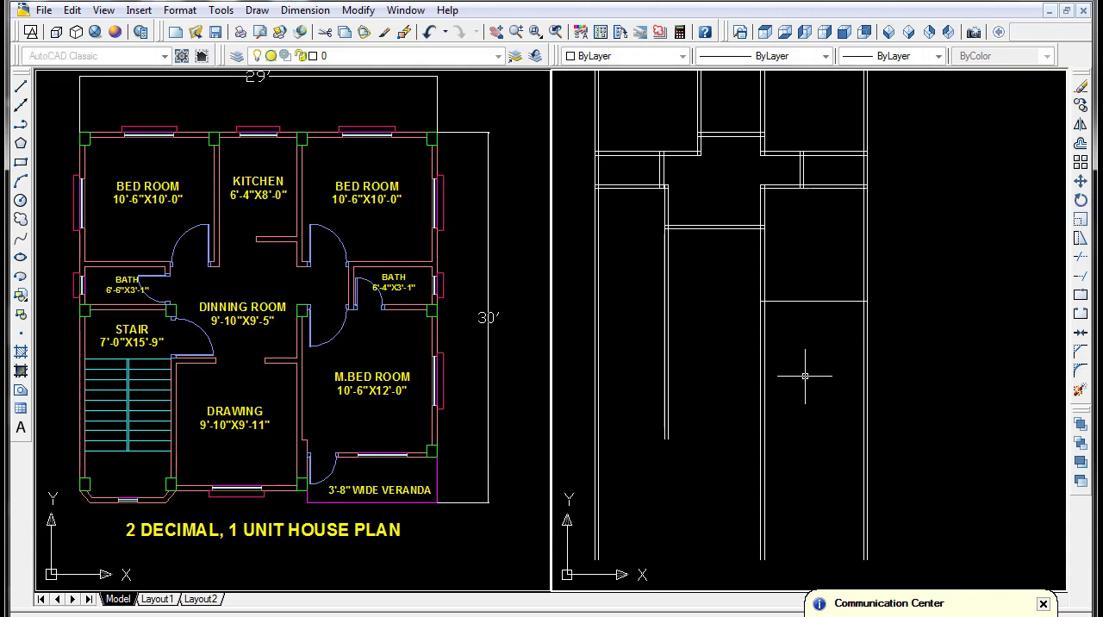
{"action": "left_click", "coordinate": [811, 302]}
{"action": "left_click", "coordinate": [819, 366]}
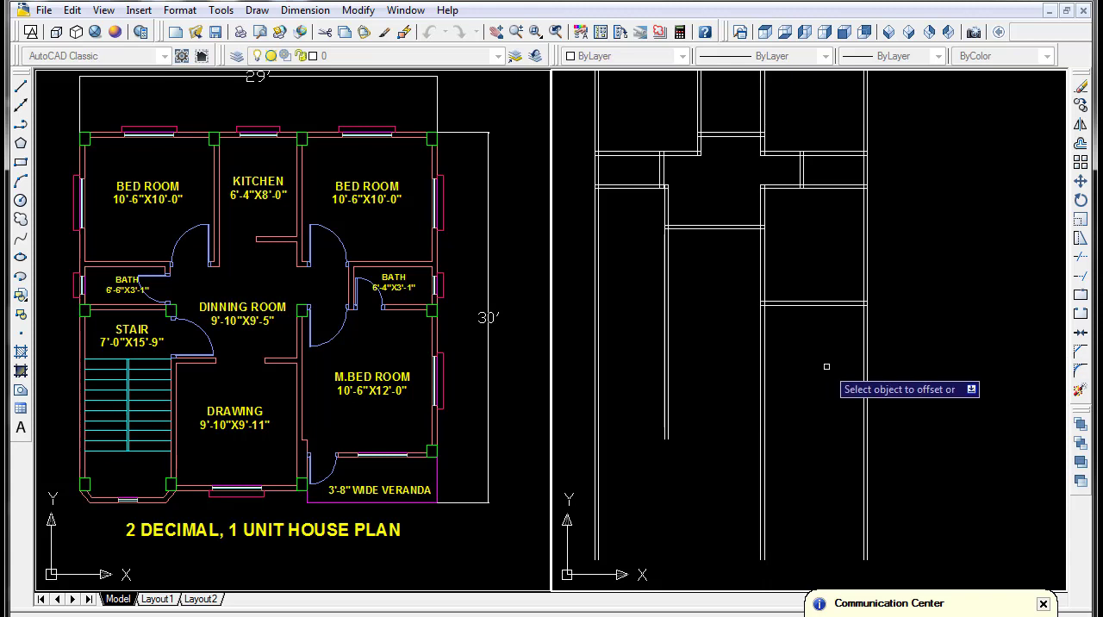
- Offset the lower line of the master bedroom's bottom wall 3'-8" downward for the veranda's edge
{"action": "key", "text": "Return"}
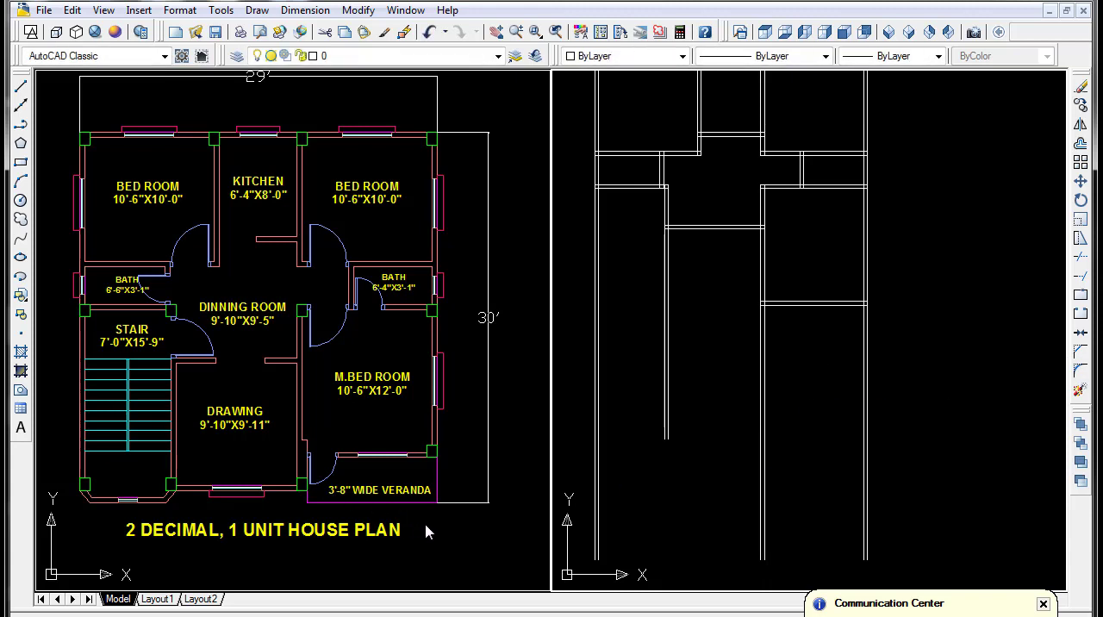
{"action": "key", "text": "Return"}
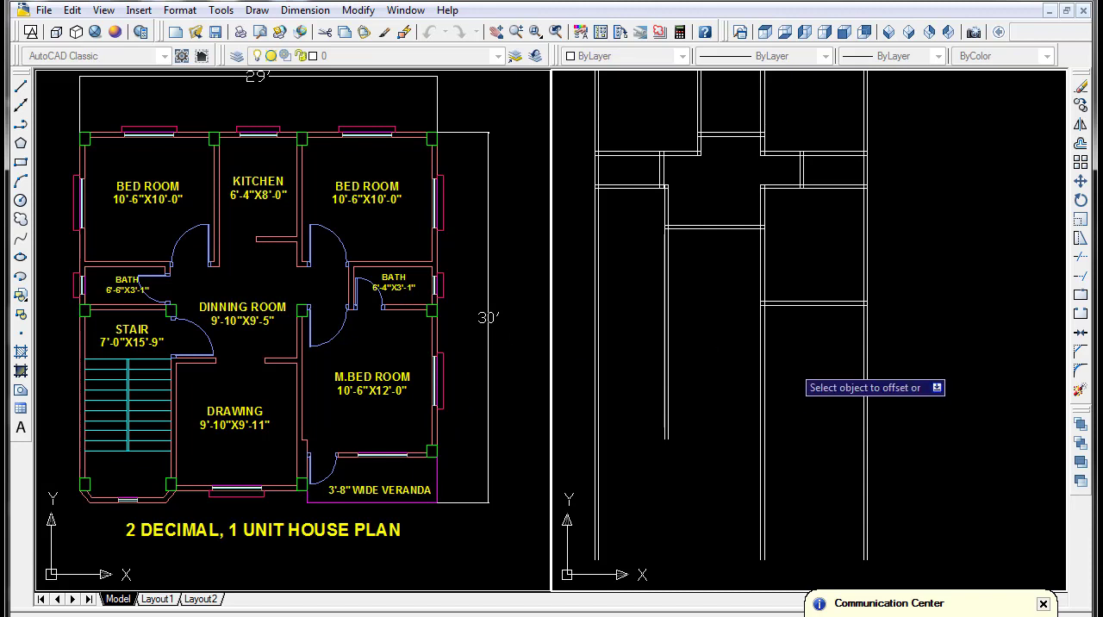
{"action": "left_click", "coordinate": [795, 306]}
{"action": "left_click", "coordinate": [795, 334]}
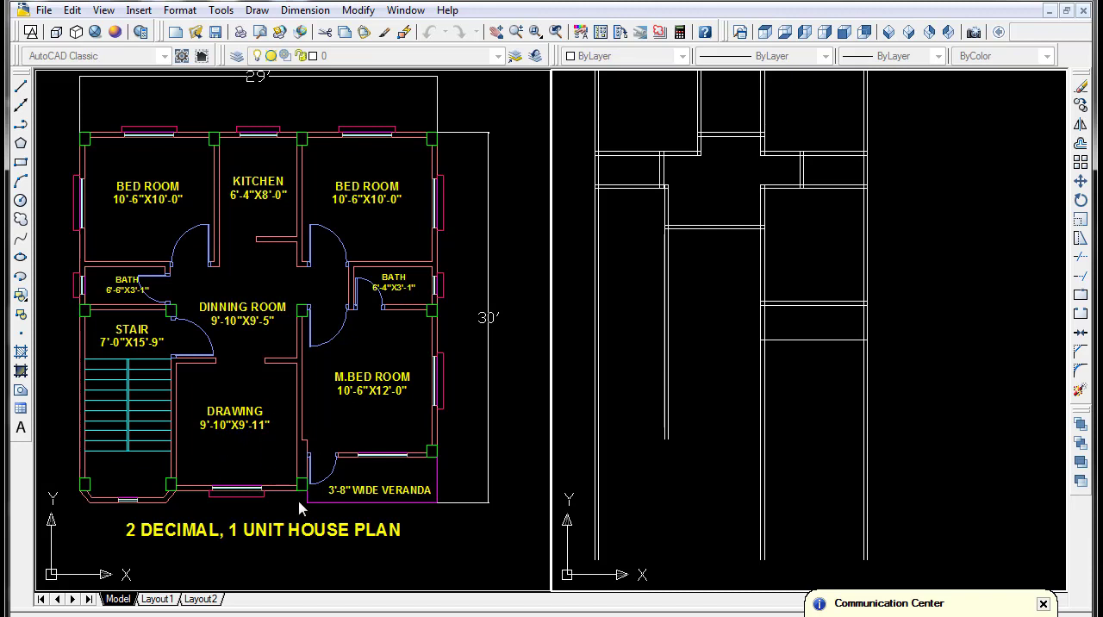
- Offset the lower line of the wall above the drawing room 9'-11" downward for the drawing room's depth
{"action": "key", "text": "Escape"}
{"action": "key", "text": "Return"}
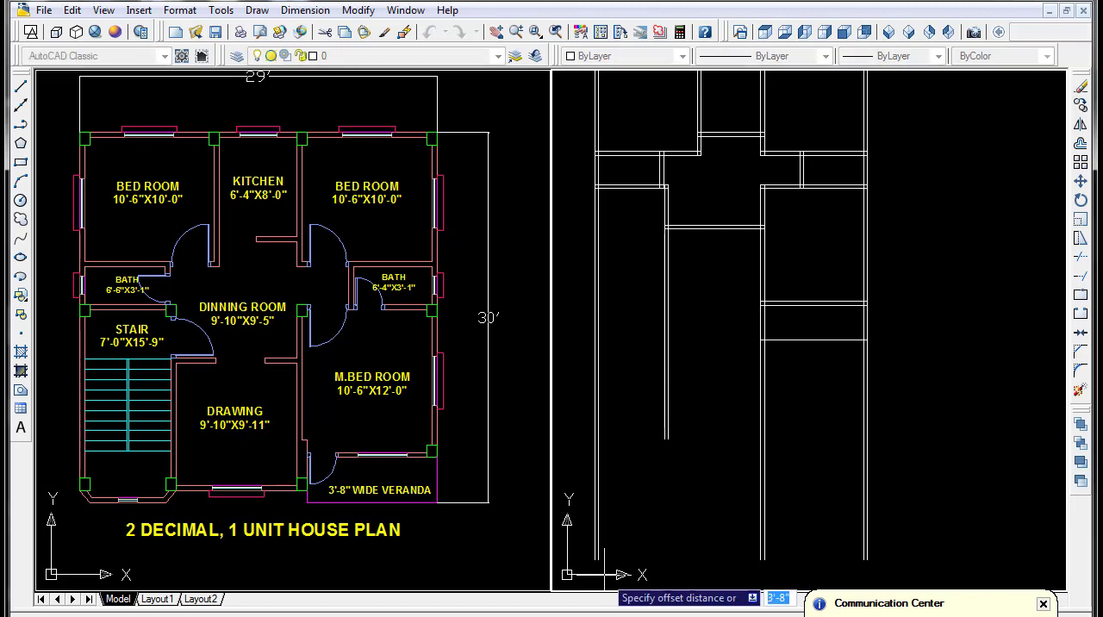
{"action": "type", "text": "9'11"}
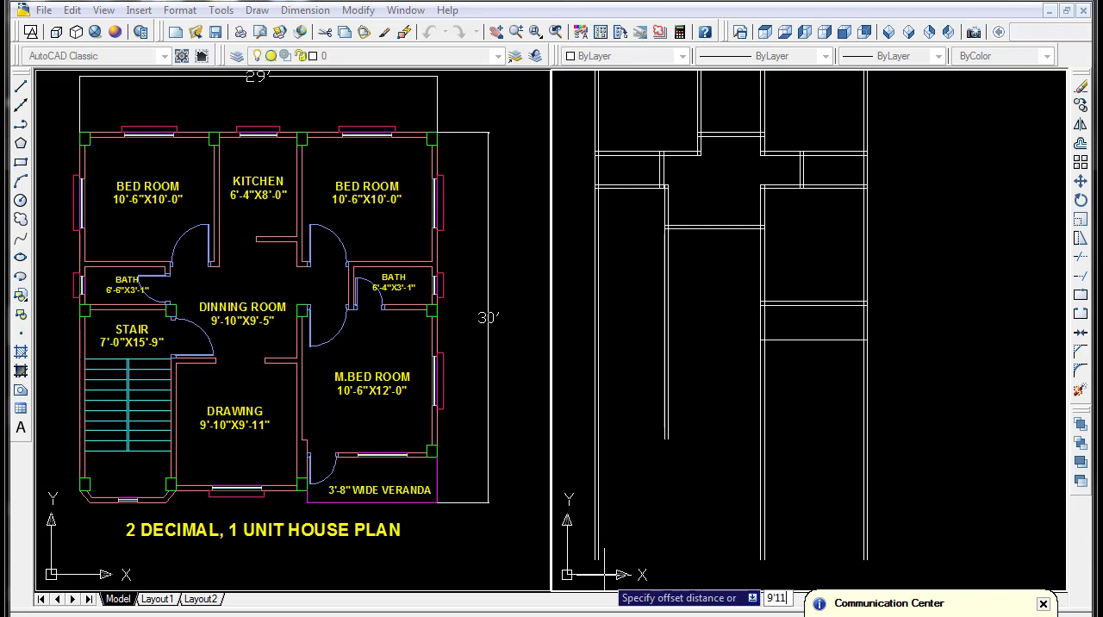
{"action": "type", "text": "'-11"}
{"action": "key", "text": "Return"}
{"action": "left_click", "coordinate": [698, 229]}
{"action": "left_click", "coordinate": [708, 353]}
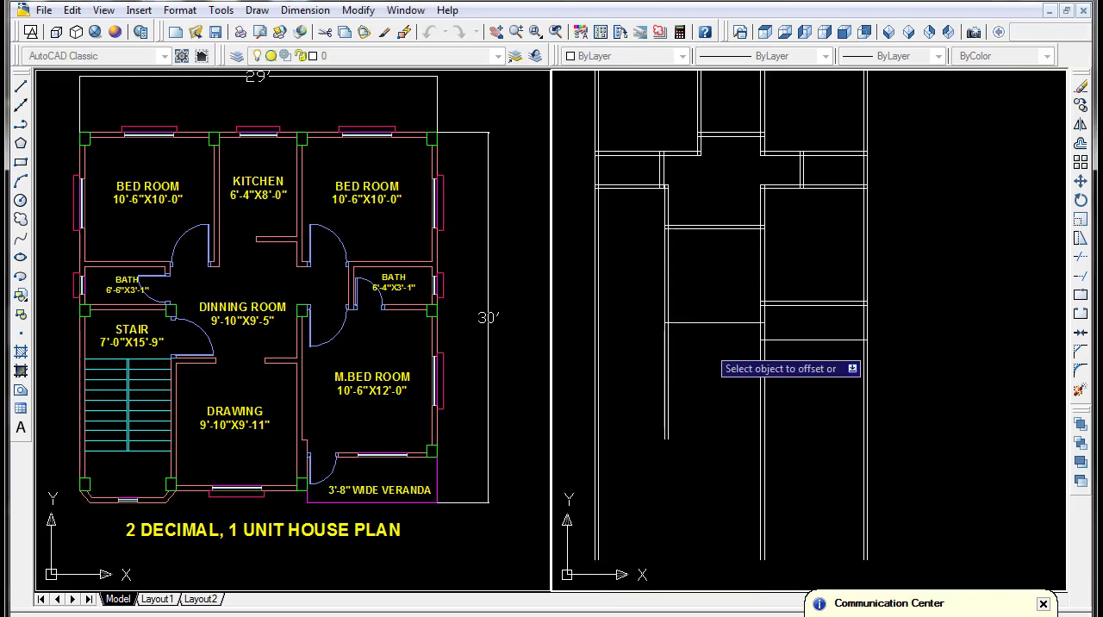
- Offset the drawing room's lower line 5" downward to form its bottom wall
{"action": "key", "text": "Return"}
{"action": "key", "text": "Return"}
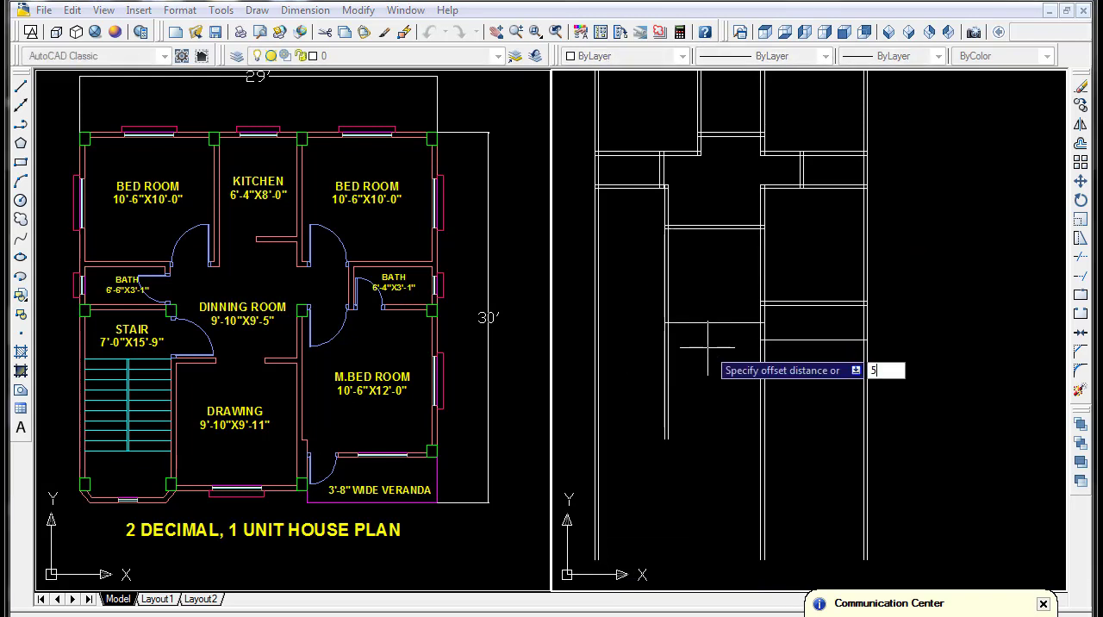
{"action": "key", "text": "Return"}
{"action": "left_click", "coordinate": [703, 324]}
{"action": "left_click", "coordinate": [705, 373]}
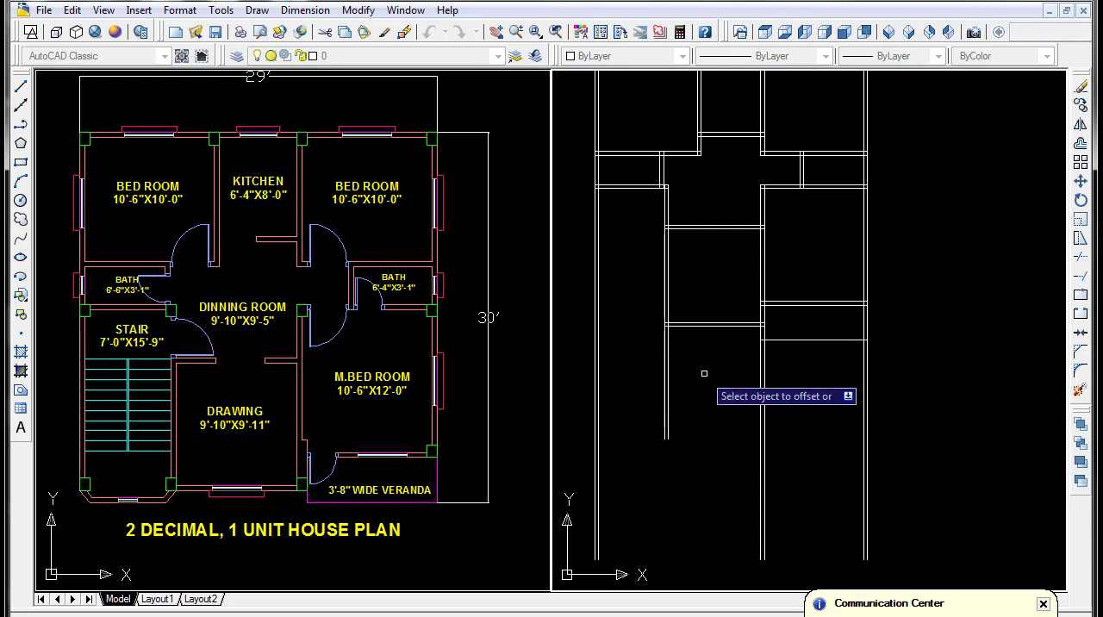
- Offset the bottom line of the left bath's lower wall 15'-9" downward for the stair's length
{"action": "key", "text": "Return"}
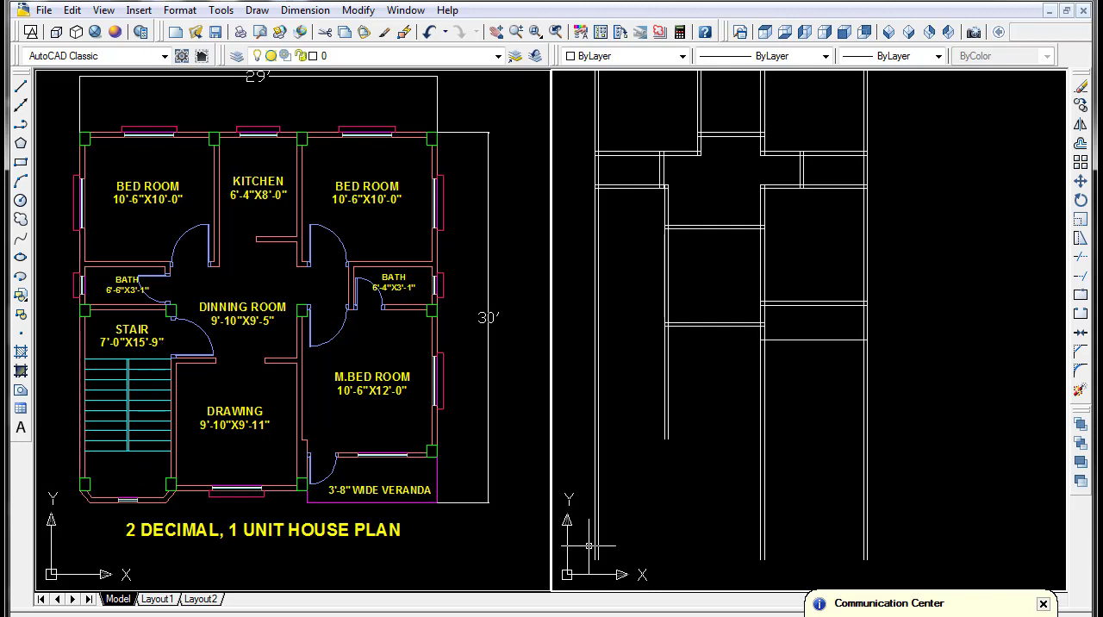
{"action": "key", "text": "Return"}
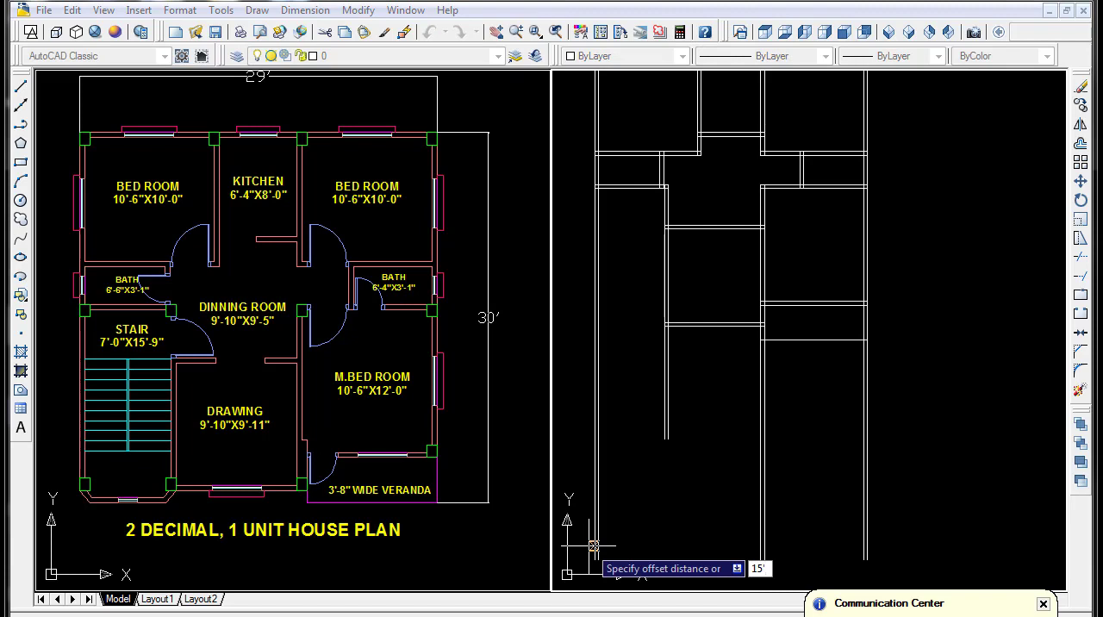
{"action": "key", "text": "Return"}
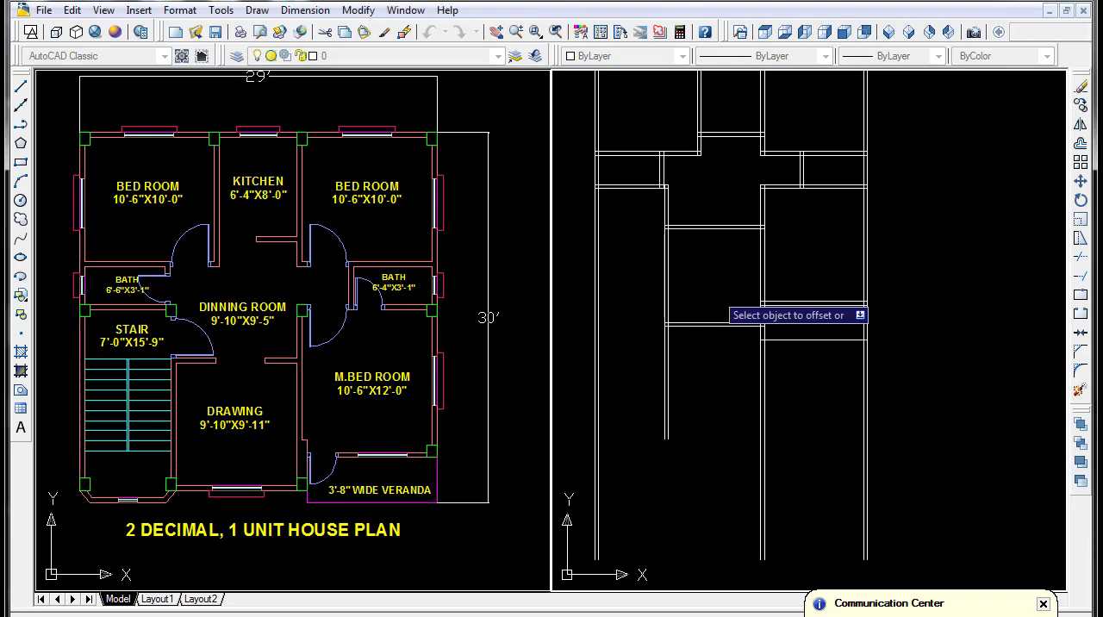
{"action": "left_click", "coordinate": [647, 186]}
{"action": "left_click", "coordinate": [639, 433]}
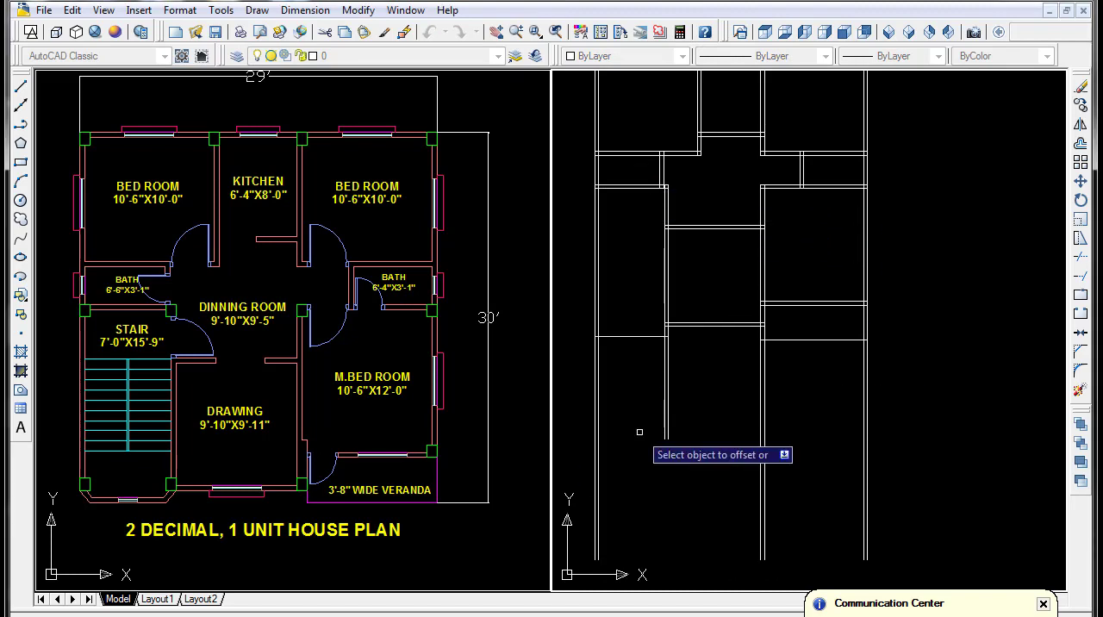
- Offset the stair's lower line 5" downward to form its bottom wall
{"action": "key", "text": "Return"}
{"action": "key", "text": "Return"}
{"action": "key", "text": "Return"}
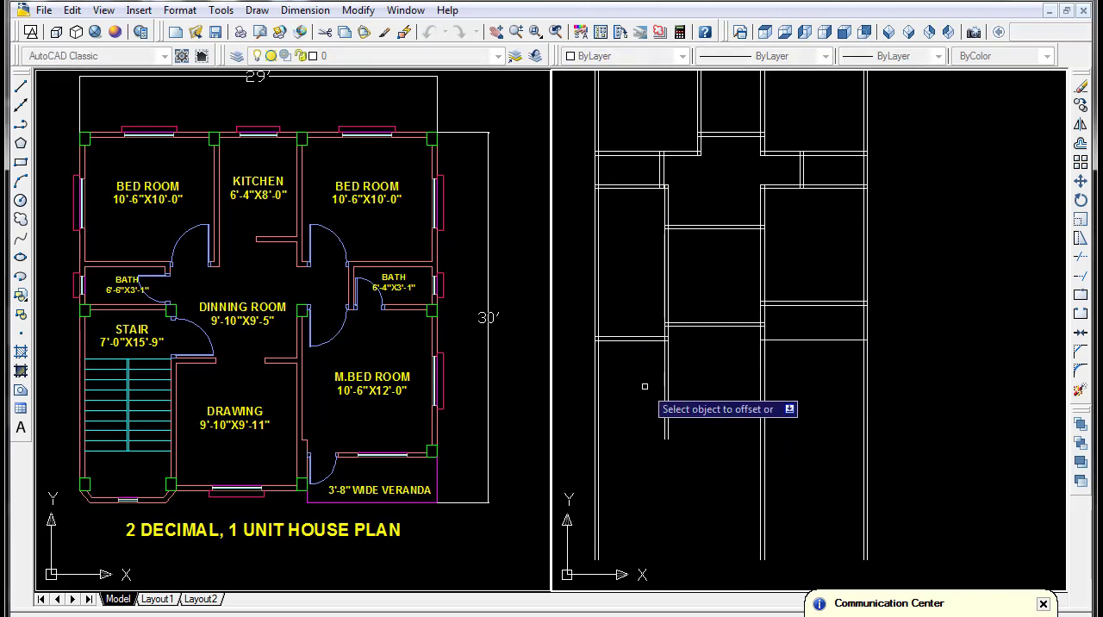
{"action": "key", "text": "Escape"}
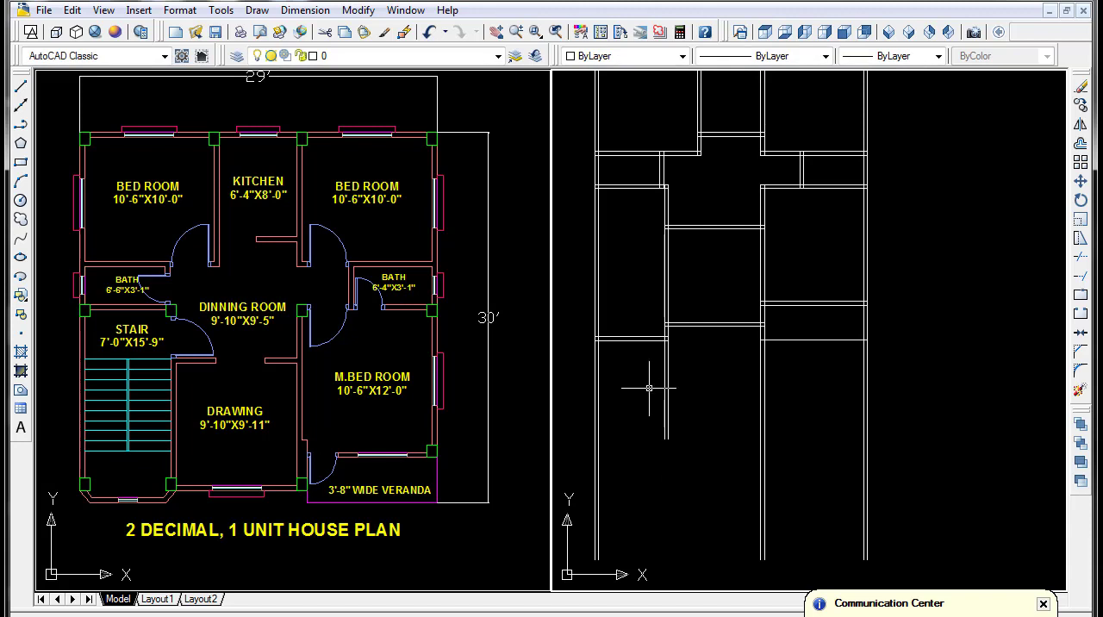
- Trim all vertical wall lines that run below the bottom walls of the stair, drawing room and veranda
{"action": "type", "text": "tr"}
{"action": "key", "text": "Return"}
{"action": "key", "text": "Return"}
{"action": "left_click", "coordinate": [925, 370]}
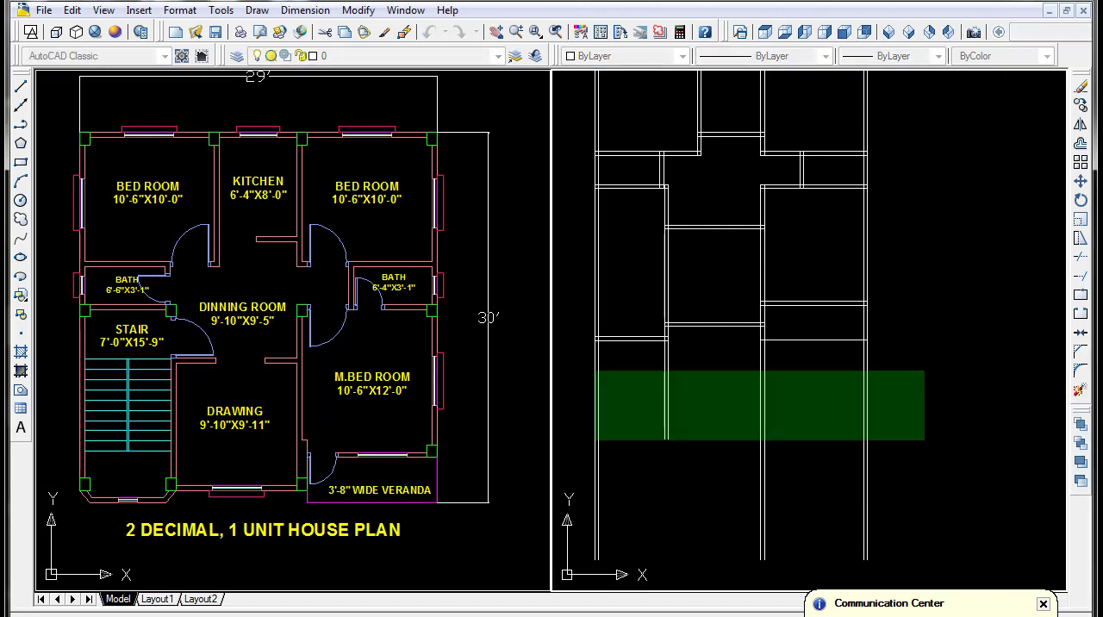
{"action": "left_click", "coordinate": [596, 440]}
- Examine the redrawn wall layout, especially the stair and drawing room area, against the reference plan
{"action": "scroll", "coordinate": [696, 413], "scroll_direction": "down", "scroll_amount": 5}
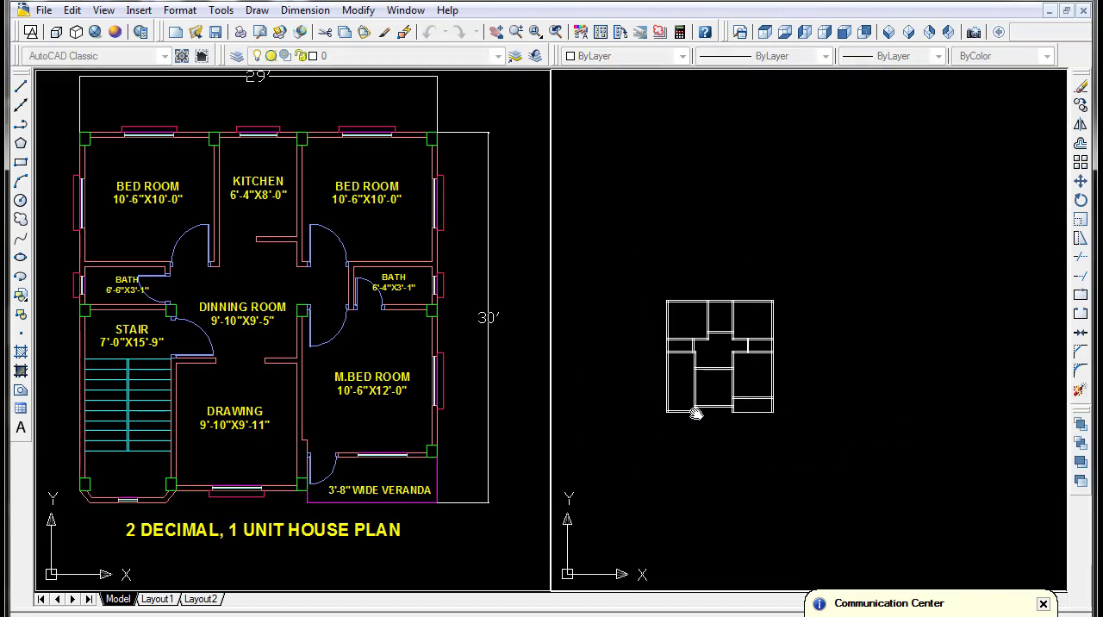
{"action": "scroll", "coordinate": [697, 414], "scroll_direction": "up", "scroll_amount": 4}
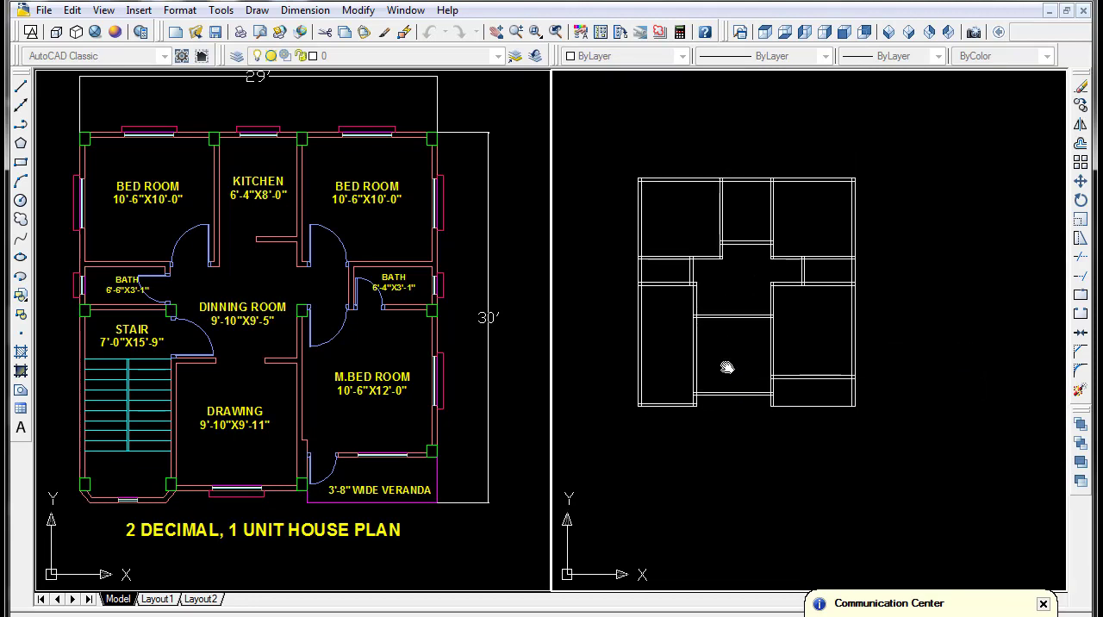
{"action": "scroll", "coordinate": [687, 364], "scroll_direction": "up", "scroll_amount": 3}
{"action": "middle_click_drag", "start_coordinate": [686, 376], "coordinate": [742, 391]}
{"action": "scroll", "coordinate": [723, 291], "scroll_direction": "down", "scroll_amount": 2}
{"action": "scroll", "coordinate": [734, 380], "scroll_direction": "up", "scroll_amount": 3}
{"action": "scroll", "coordinate": [724, 356], "scroll_direction": "down", "scroll_amount": 2}
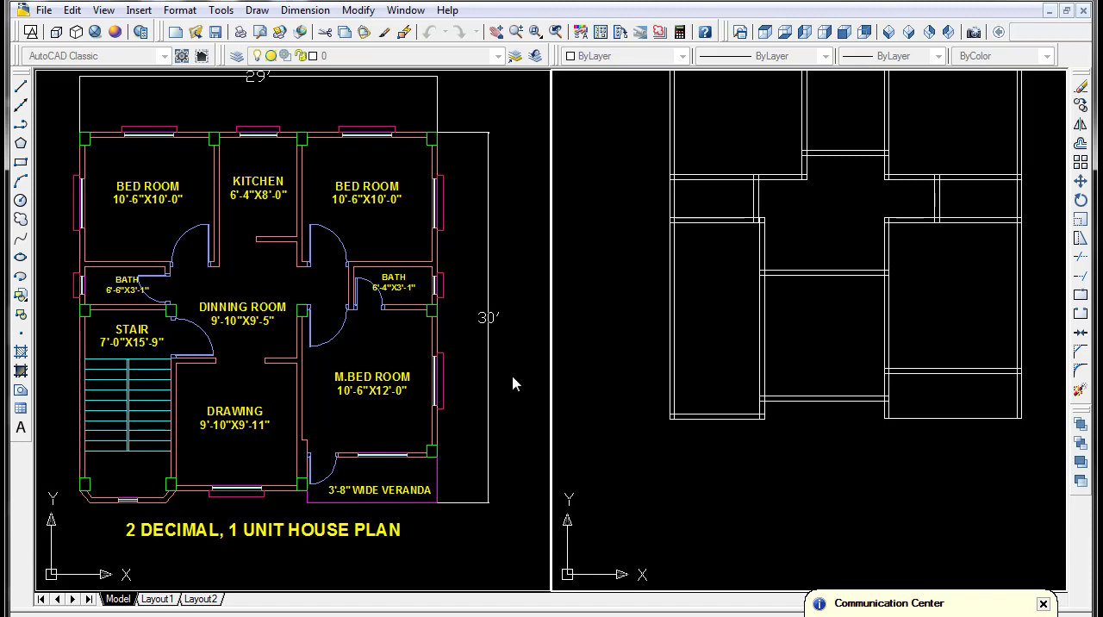
{"action": "middle_click_drag", "start_coordinate": [599, 345], "coordinate": [596, 348]}
{"action": "scroll", "coordinate": [702, 302], "scroll_direction": "up", "scroll_amount": 2}
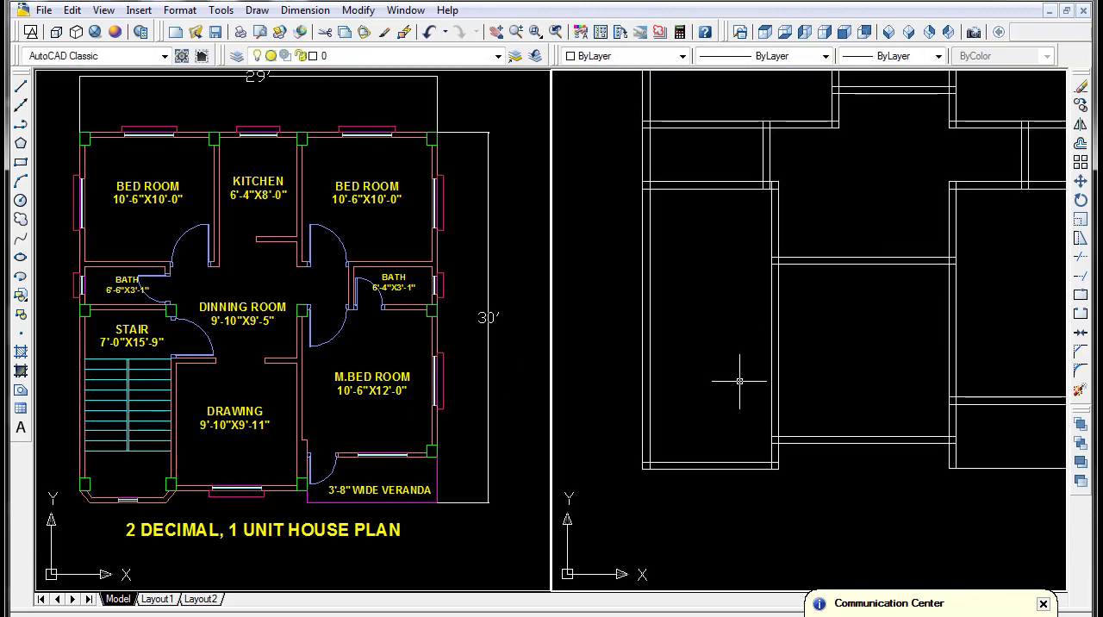
- Draw a horizontal line across the stair from the drawing room's upper wall line to the left outer wall's inner face
{"action": "type", "text": "l"}
{"action": "key", "text": "Return"}
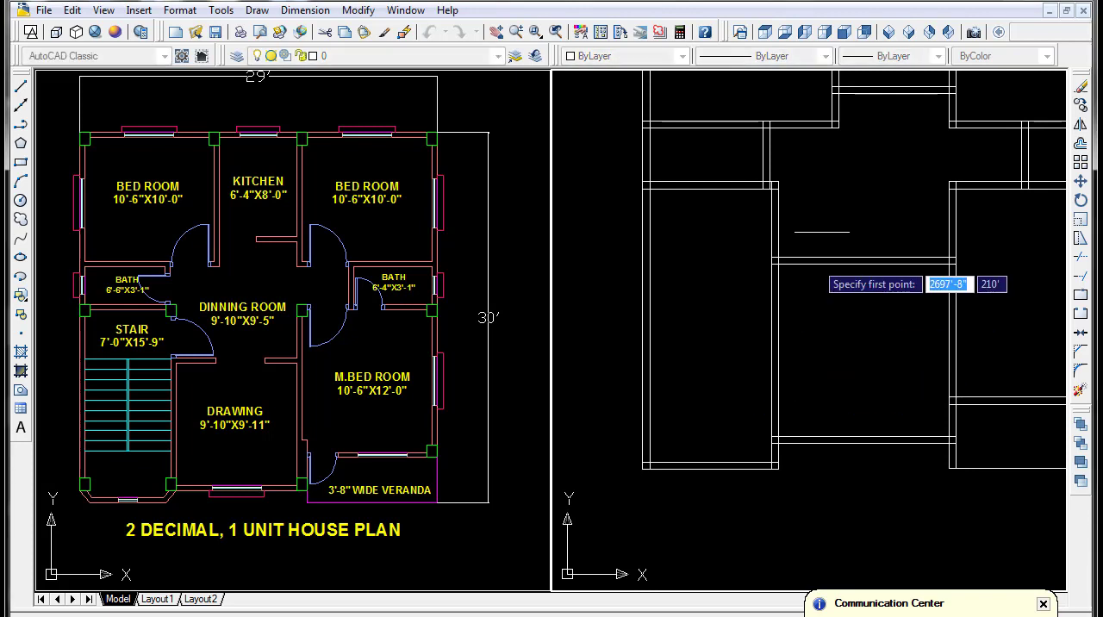
{"action": "left_click", "coordinate": [773, 256]}
{"action": "left_click", "coordinate": [650, 256]}
{"action": "key", "text": "Return"}
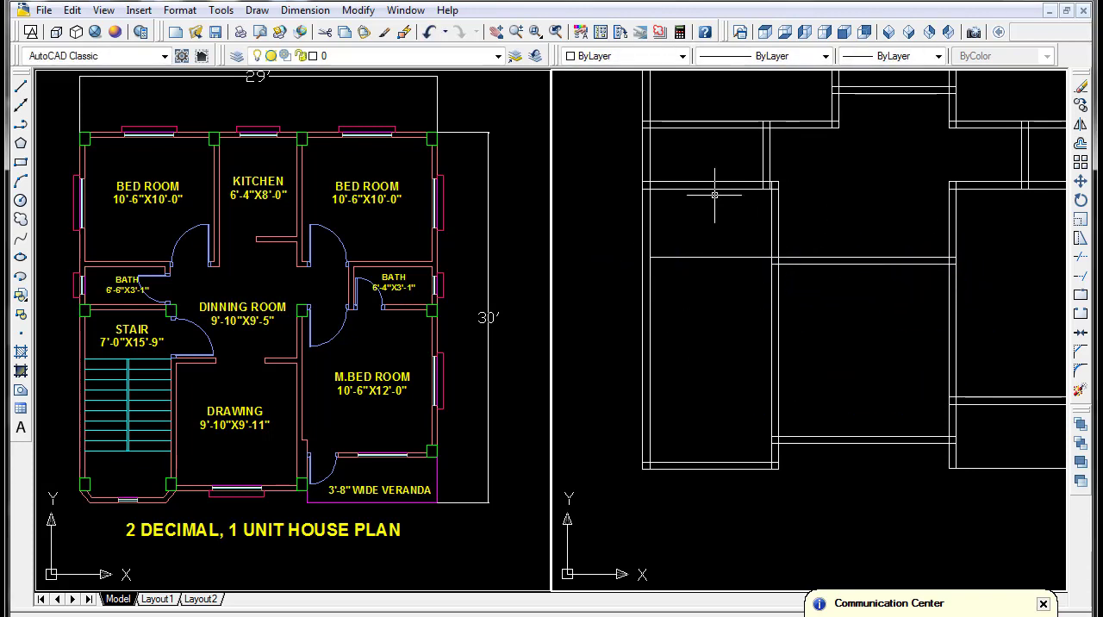
- Measure the vertical distance from the stair's top wall down to the horizontal line drawn across the stair
{"action": "left_click", "coordinate": [305, 10]}
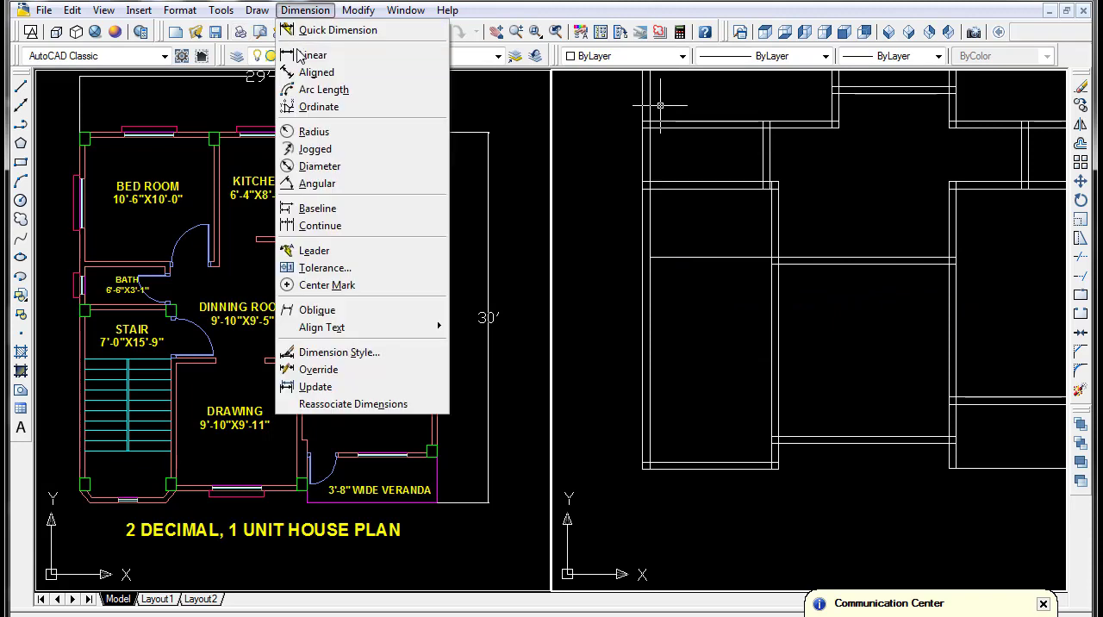
{"action": "left_click", "coordinate": [310, 55]}
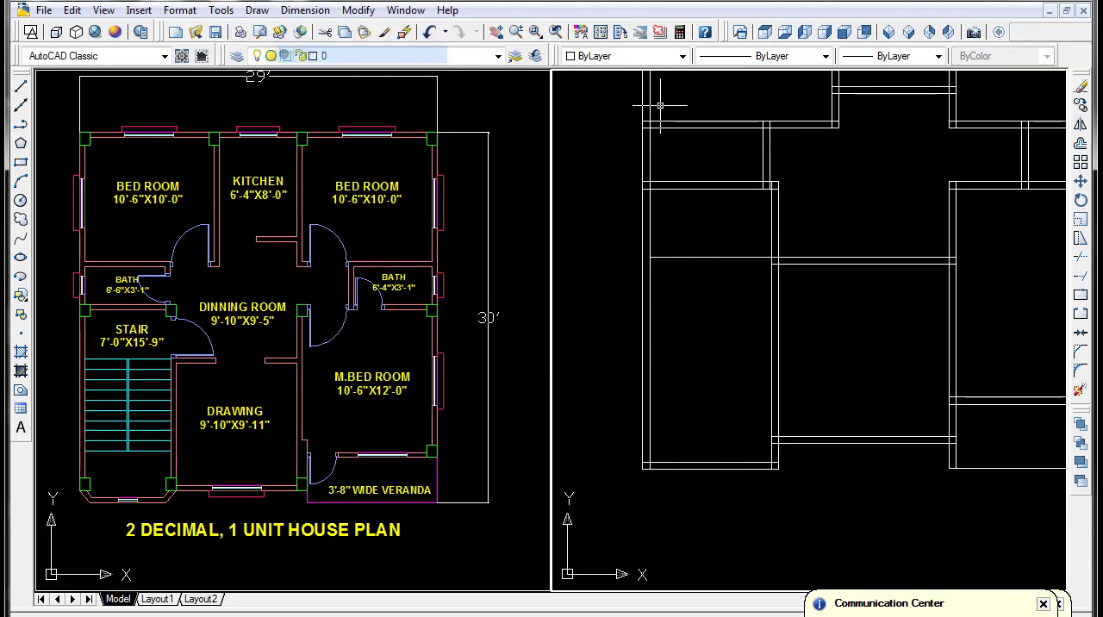
{"action": "left_click", "coordinate": [710, 188]}
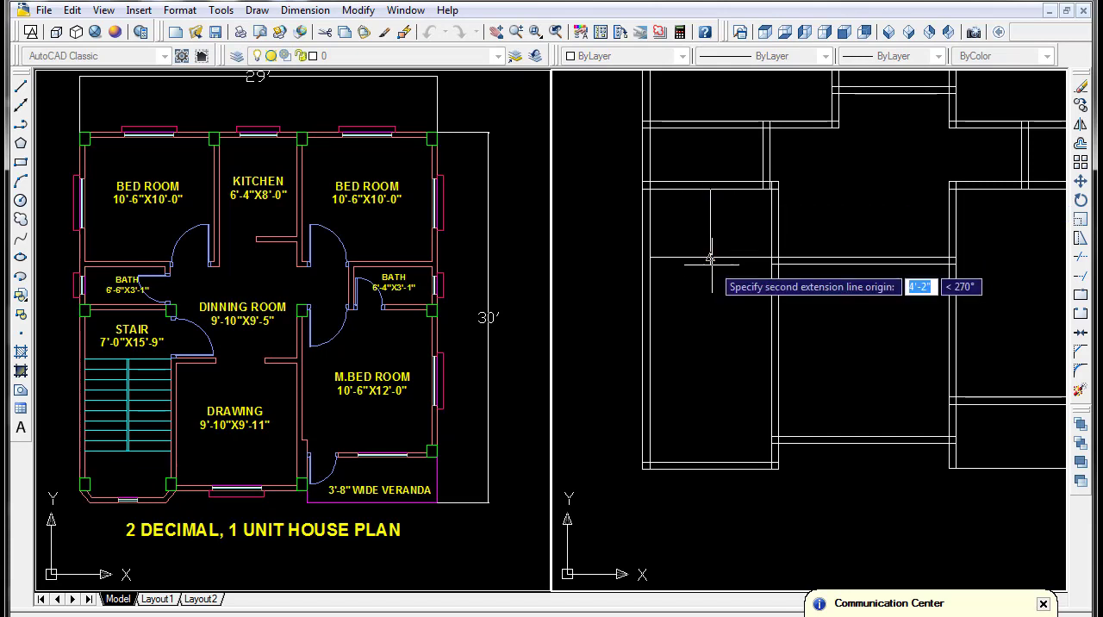
{"action": "left_click", "coordinate": [711, 256]}
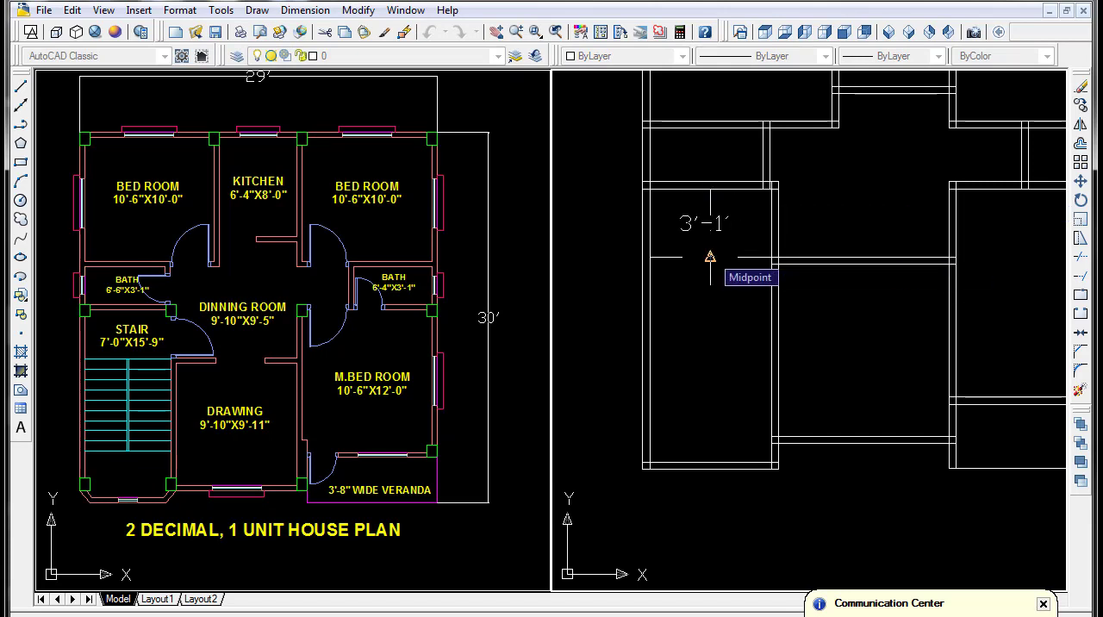
{"action": "key", "text": "Escape"}
- Offset the line across the stair downward ten times at 10" spacing to lay out the treads
{"action": "type", "text": "o"}
{"action": "key", "text": "Return"}
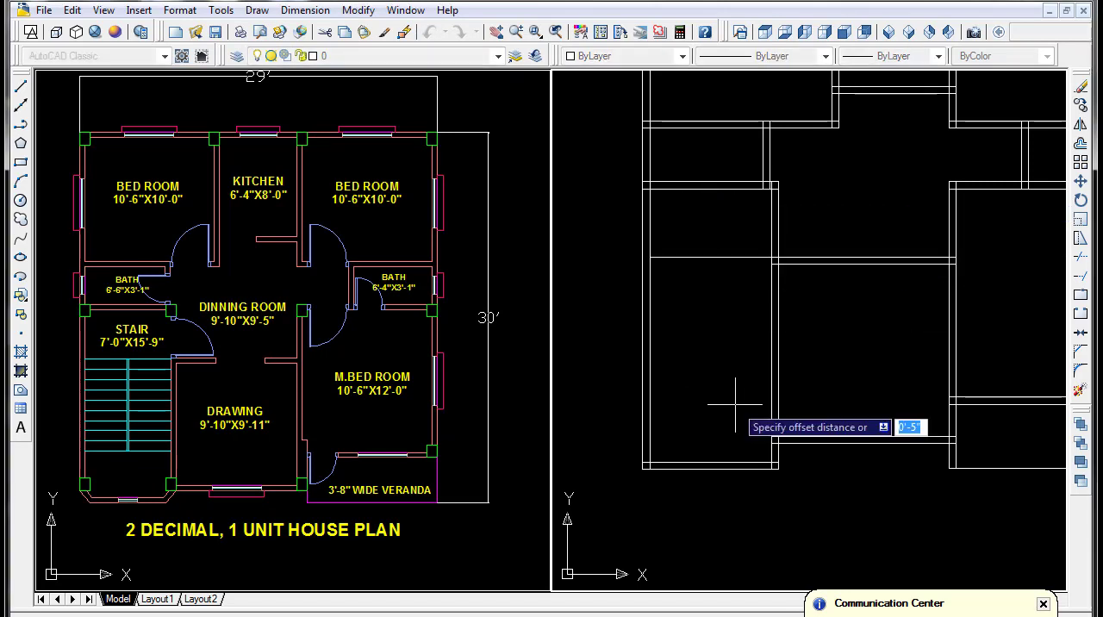
{"action": "type", "text": "1"}
{"action": "key", "text": "Return"}
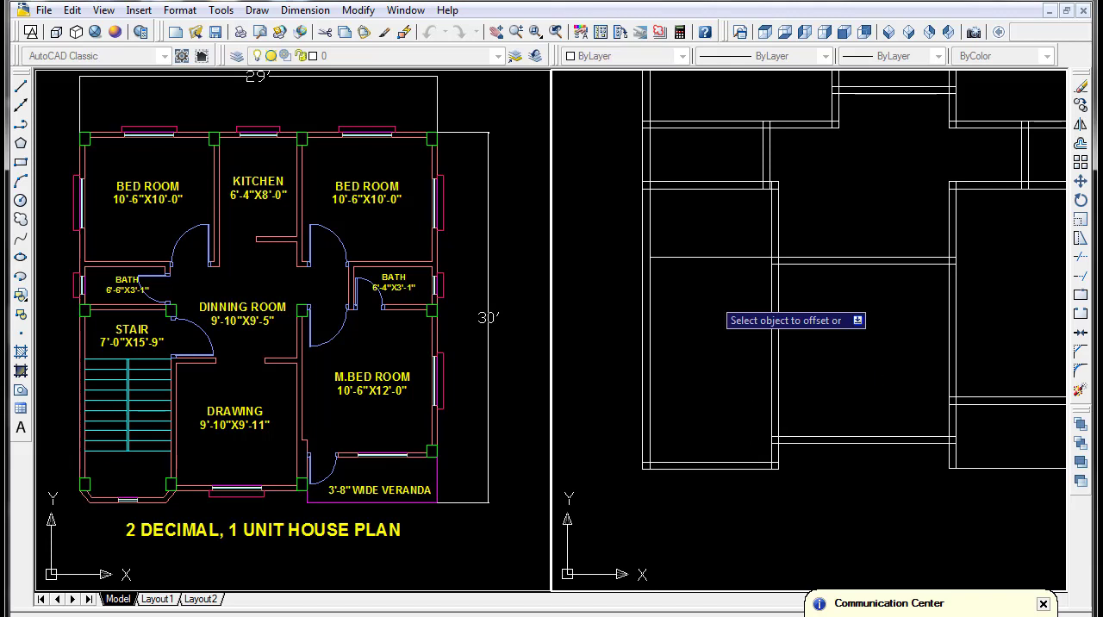
{"action": "left_click", "coordinate": [709, 255]}
{"action": "left_click", "coordinate": [715, 269]}
{"action": "left_click", "coordinate": [716, 271]}
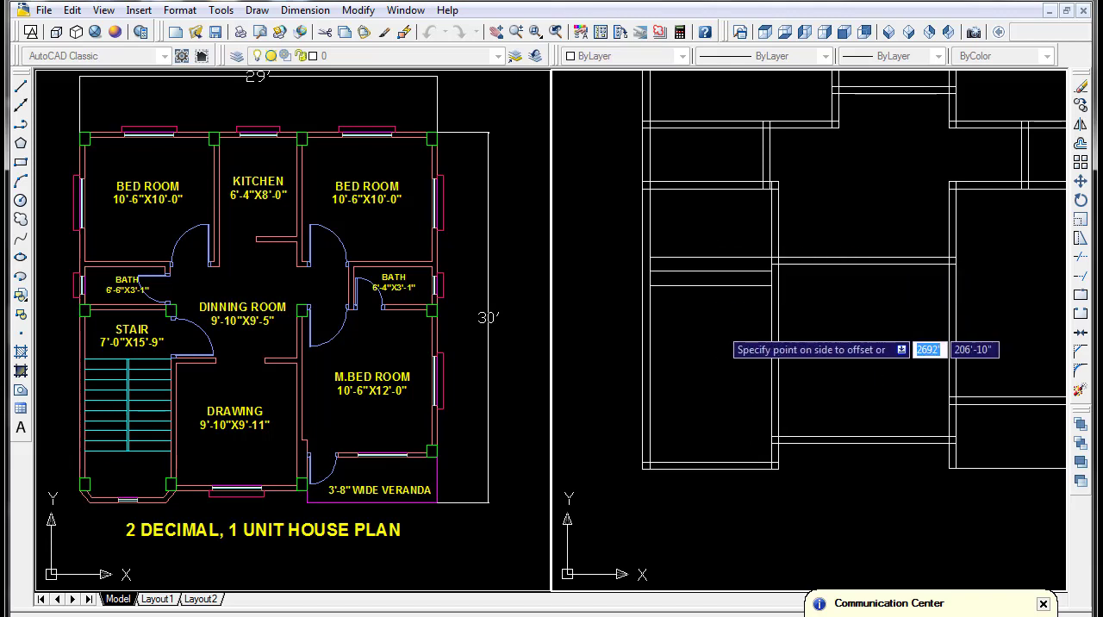
{"action": "left_click", "coordinate": [720, 301]}
{"action": "left_click", "coordinate": [722, 286]}
{"action": "left_click", "coordinate": [725, 312]}
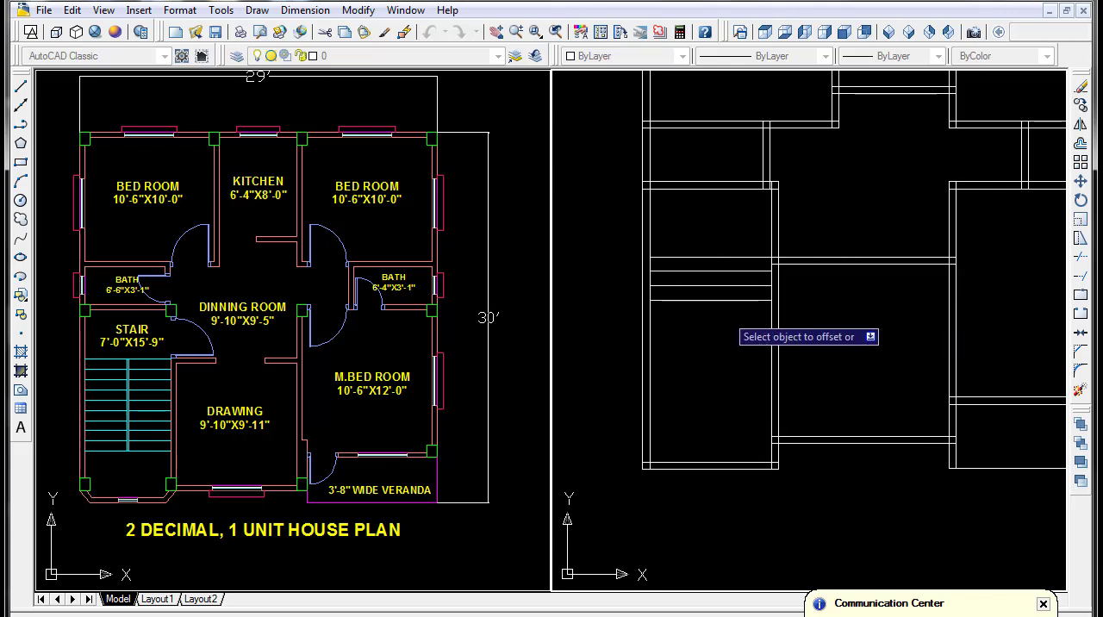
{"action": "left_click", "coordinate": [724, 301]}
{"action": "left_click", "coordinate": [723, 338]}
{"action": "left_click", "coordinate": [722, 315]}
{"action": "left_click", "coordinate": [723, 342]}
{"action": "left_click", "coordinate": [722, 329]}
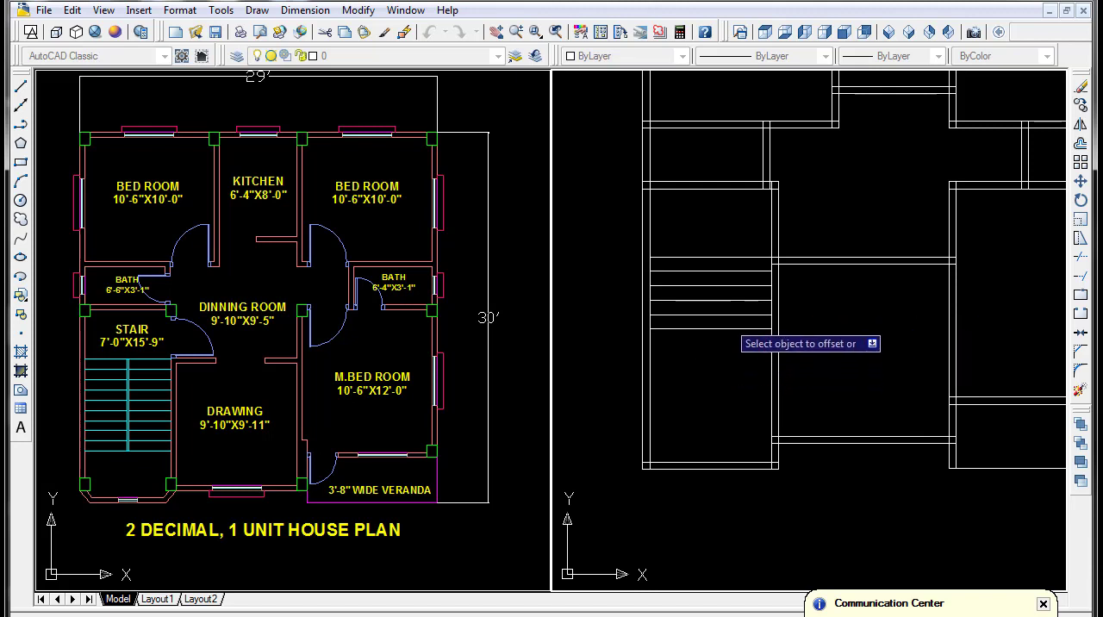
{"action": "left_click", "coordinate": [726, 357]}
{"action": "left_click", "coordinate": [726, 344]}
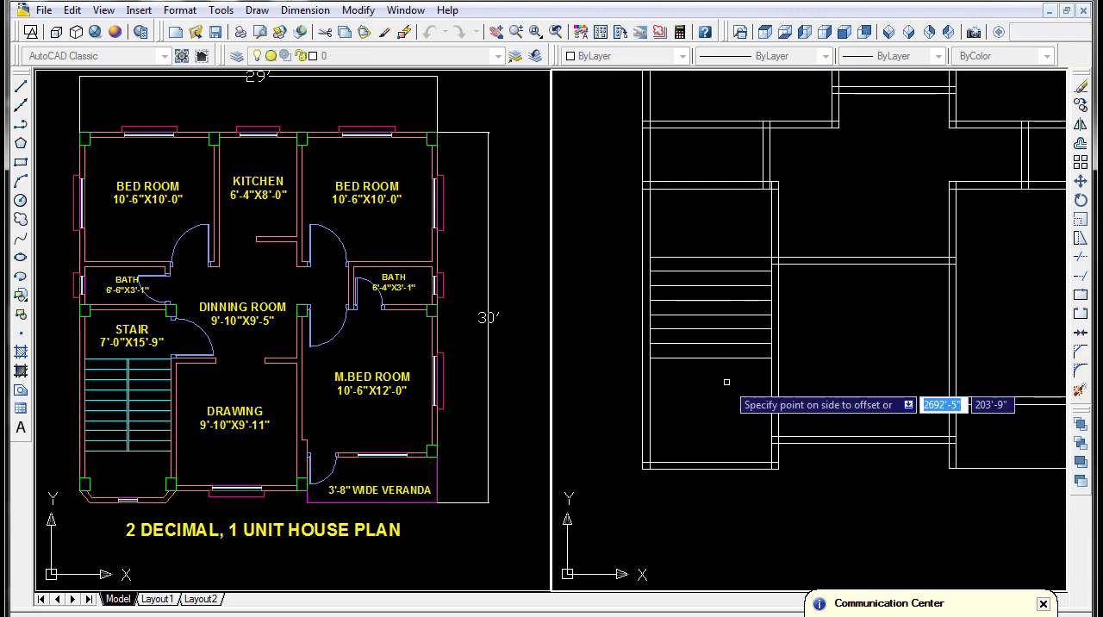
{"action": "left_click", "coordinate": [726, 371]}
{"action": "left_click", "coordinate": [726, 356]}
{"action": "left_click", "coordinate": [725, 384]}
{"action": "left_click", "coordinate": [726, 373]}
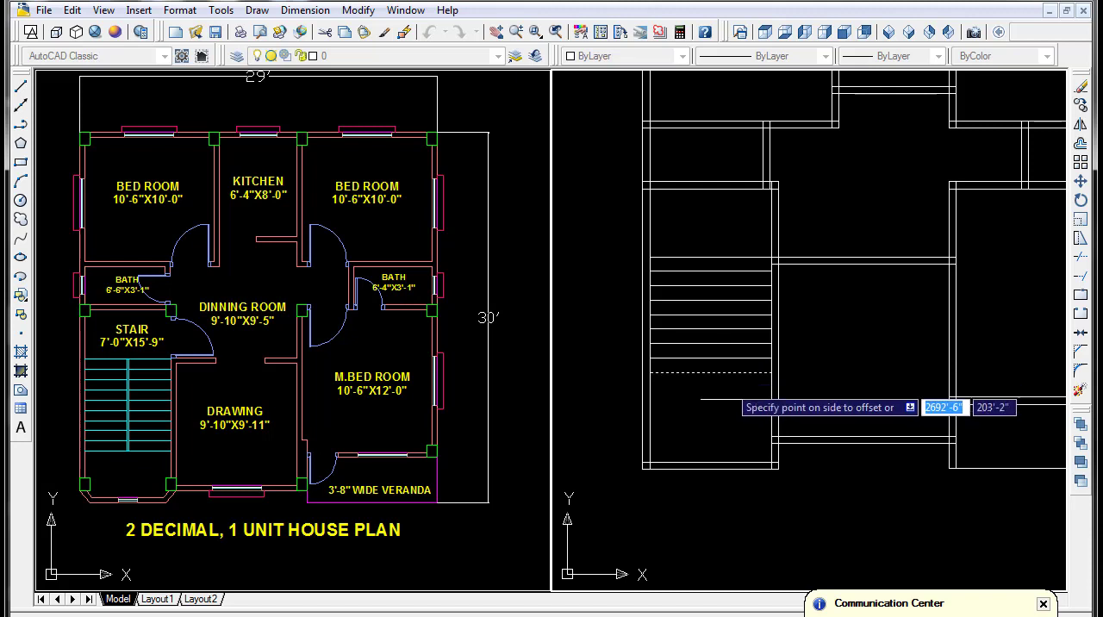
{"action": "left_click", "coordinate": [726, 398]}
{"action": "left_click", "coordinate": [724, 387]}
{"action": "left_click", "coordinate": [715, 418]}
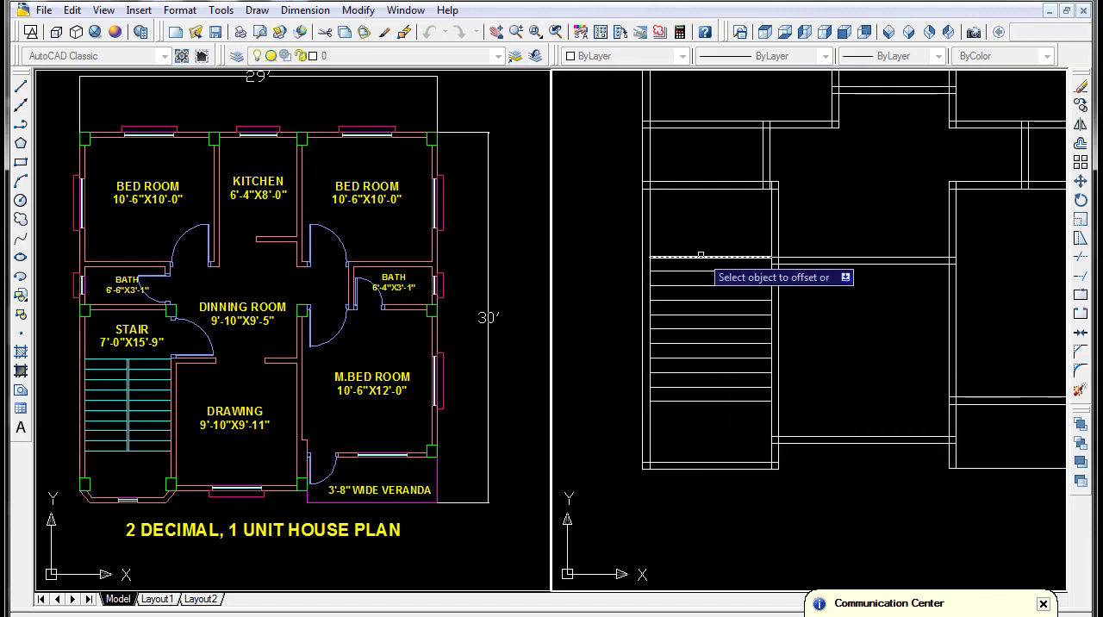
- Draw a vertical centre line through the treads from the midpoint of the lowest line to that of the highest
{"action": "key", "text": "Escape"}
{"action": "key", "text": "l"}
{"action": "key", "text": "Return"}
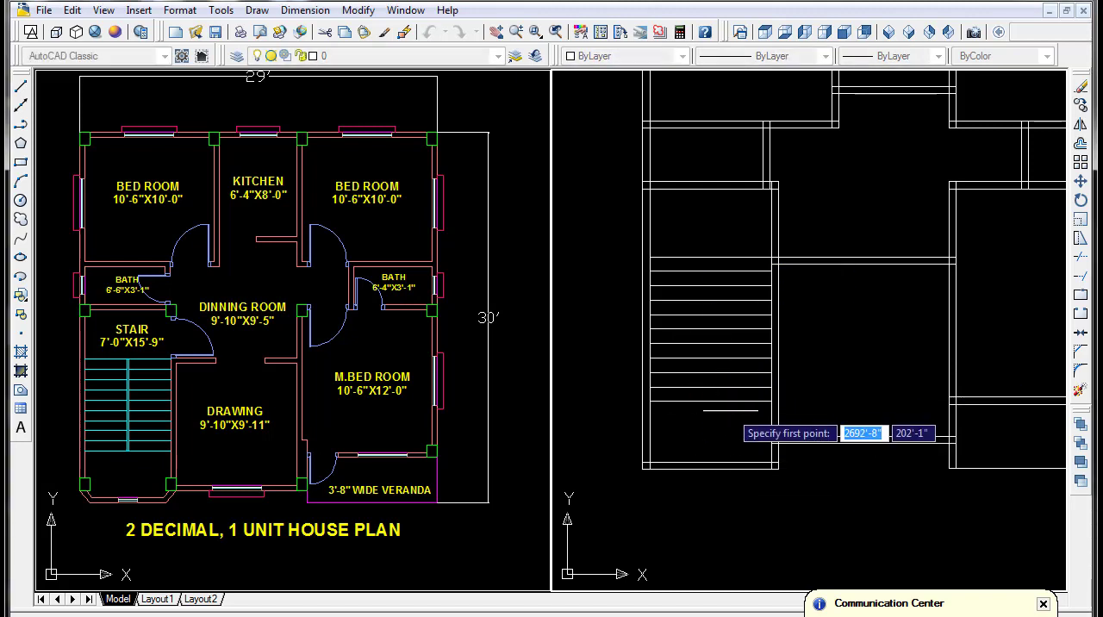
{"action": "left_click", "coordinate": [710, 402]}
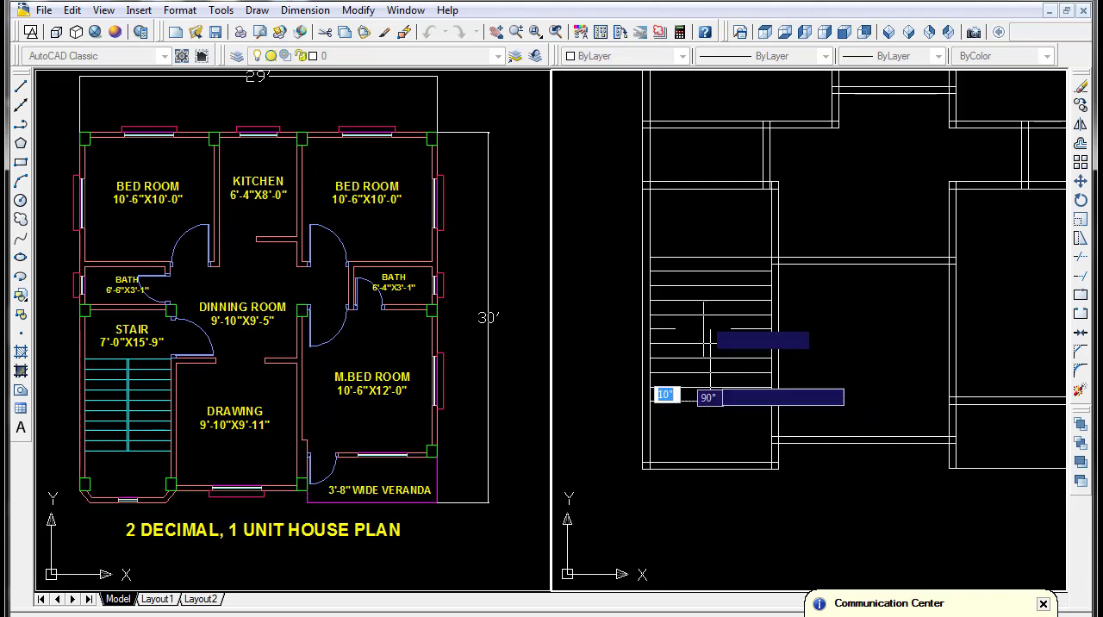
{"action": "left_click", "coordinate": [710, 257]}
{"action": "key", "text": "Escape"}
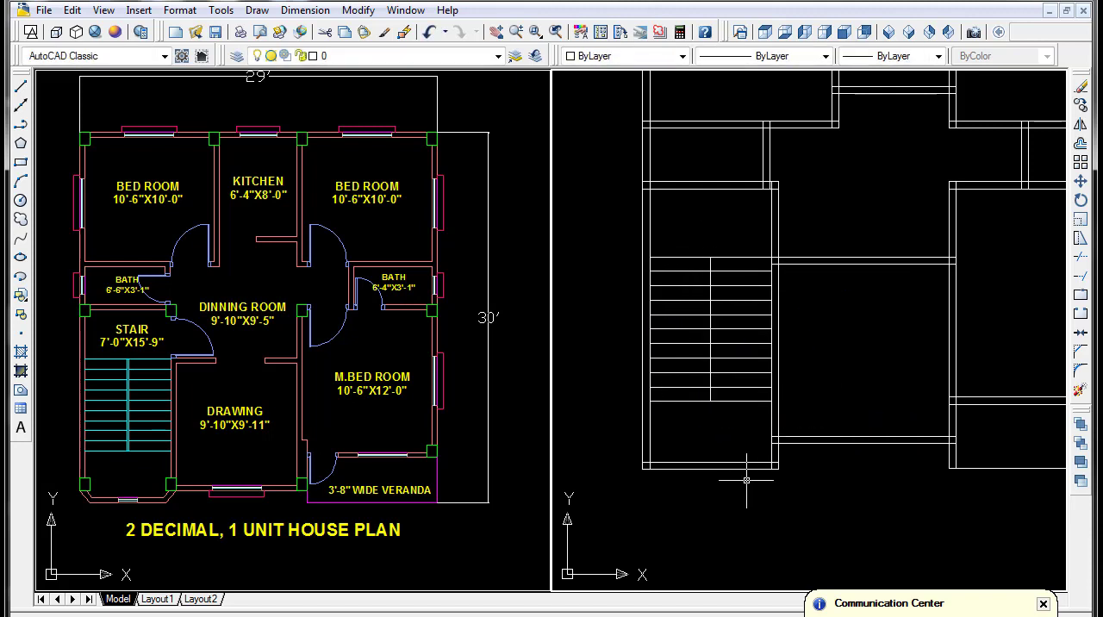
- Offset the stair's centre line 2" to both sides and erase the original centre line
{"action": "key", "text": "o"}
{"action": "key", "text": "Return"}
{"action": "type", "text": "2"}
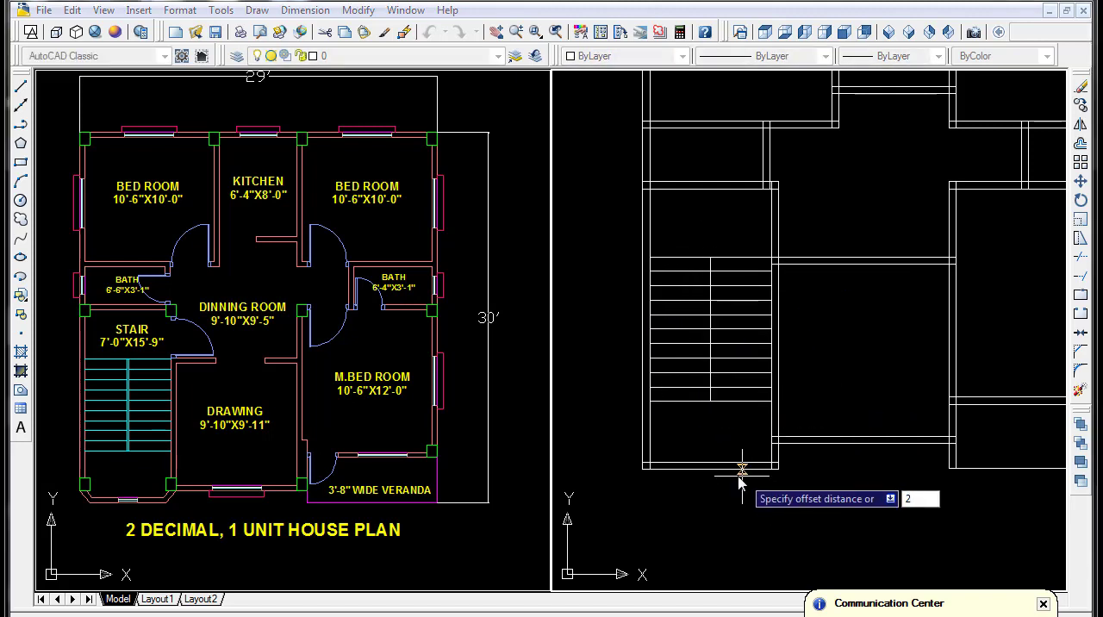
{"action": "key", "text": "Return"}
{"action": "scroll", "coordinate": [716, 310], "scroll_direction": "up", "scroll_amount": 5}
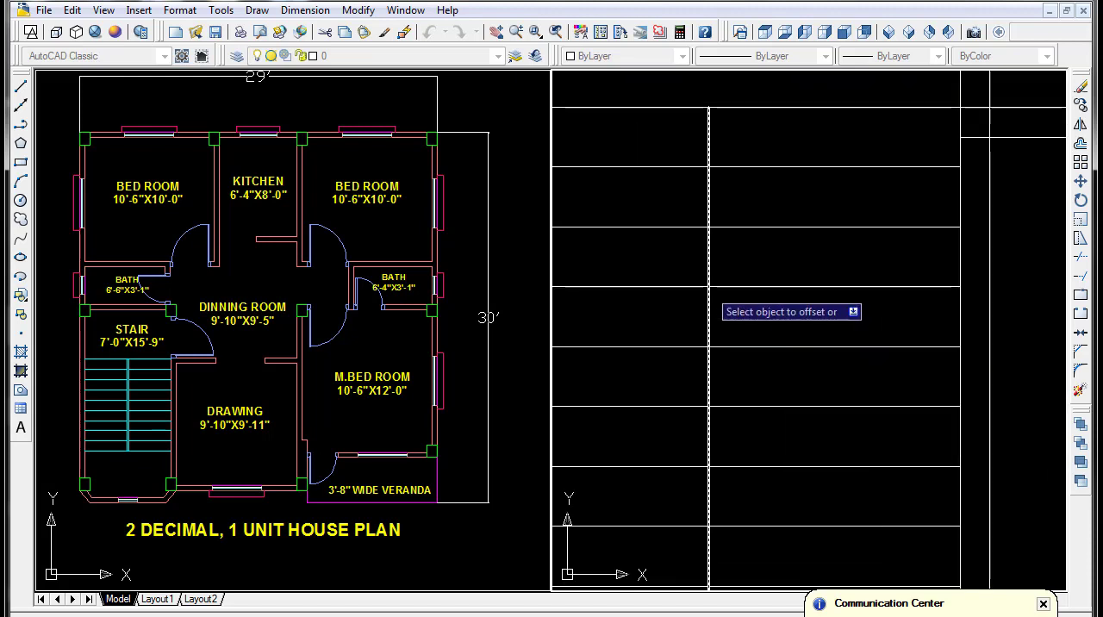
{"action": "left_click", "coordinate": [710, 314]}
{"action": "left_click", "coordinate": [731, 338]}
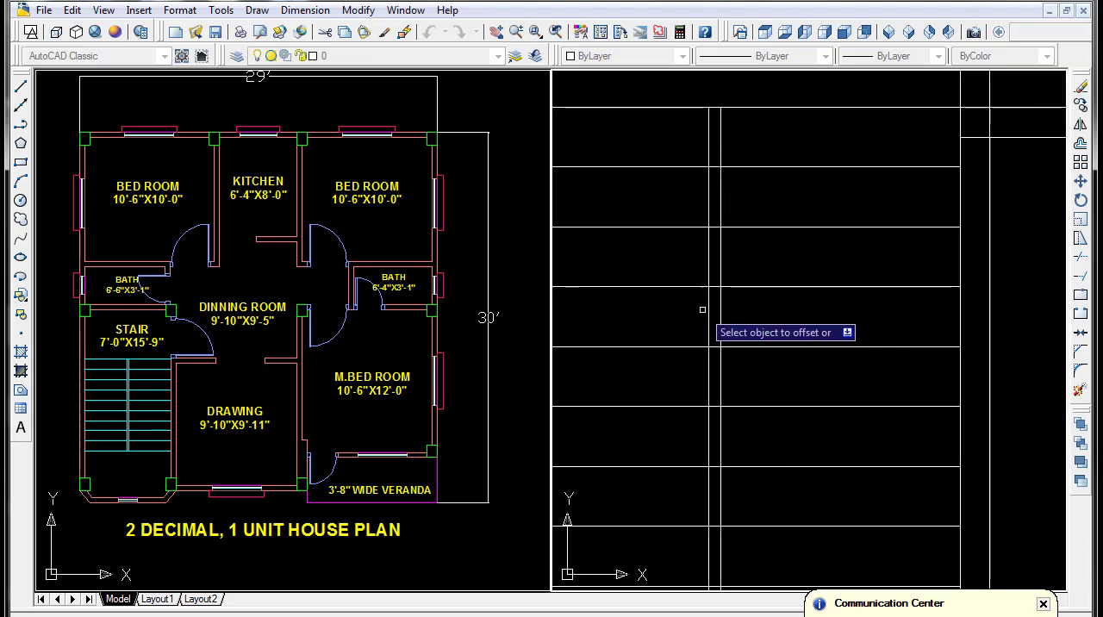
{"action": "left_click", "coordinate": [709, 312]}
{"action": "left_click", "coordinate": [686, 320]}
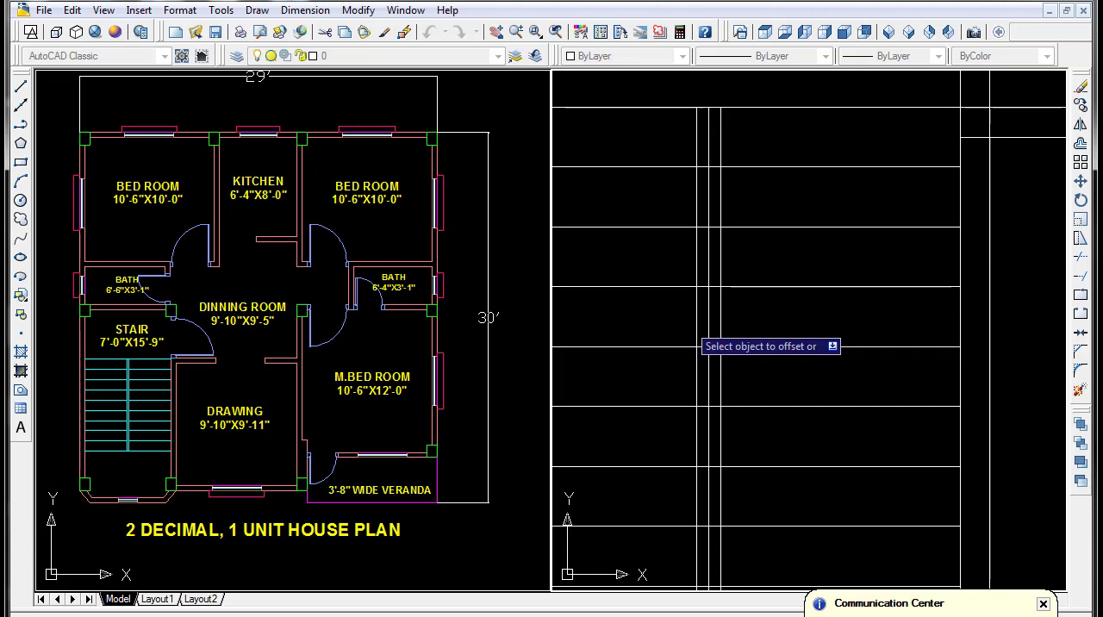
{"action": "key", "text": "Escape"}
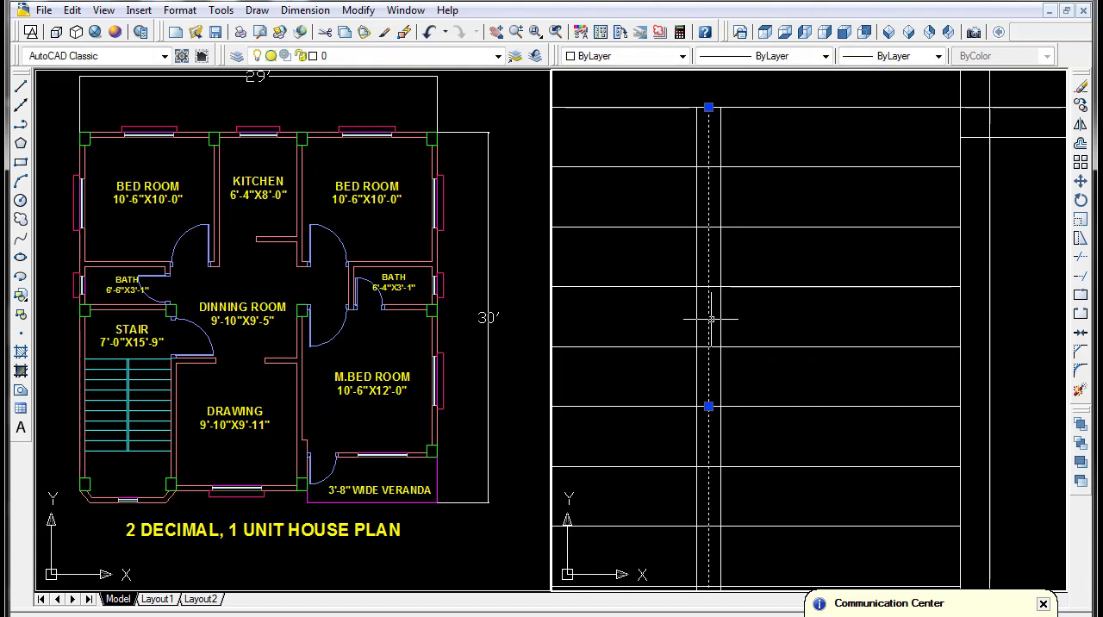
{"action": "scroll", "coordinate": [711, 318], "scroll_direction": "down", "scroll_amount": 5}
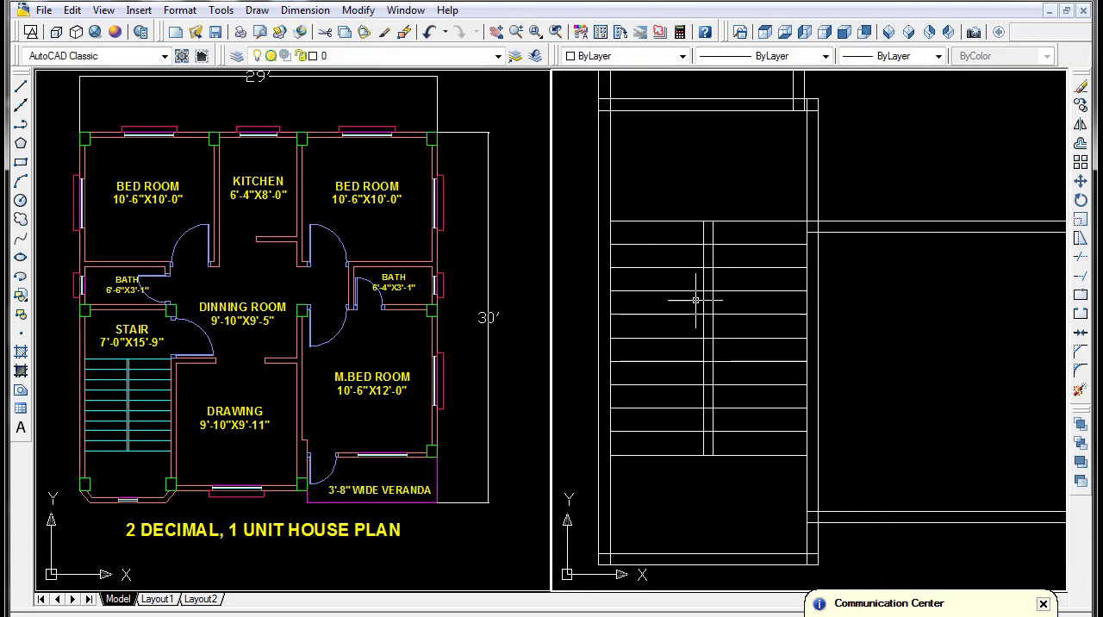
- Trim the tread lines out of the gap between the two vertical lines in the middle of the stair
{"action": "type", "text": "tr"}
{"action": "key", "text": "Return"}
{"action": "key", "text": "Return"}
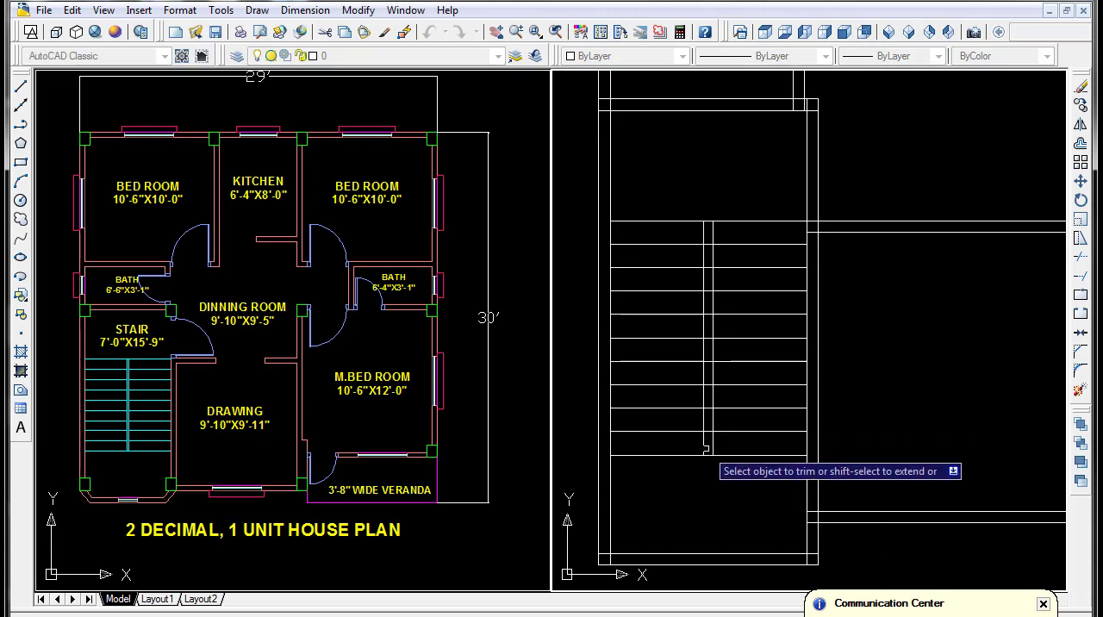
{"action": "scroll", "coordinate": [705, 448], "scroll_direction": "up", "scroll_amount": 2}
{"action": "left_click", "coordinate": [723, 444]}
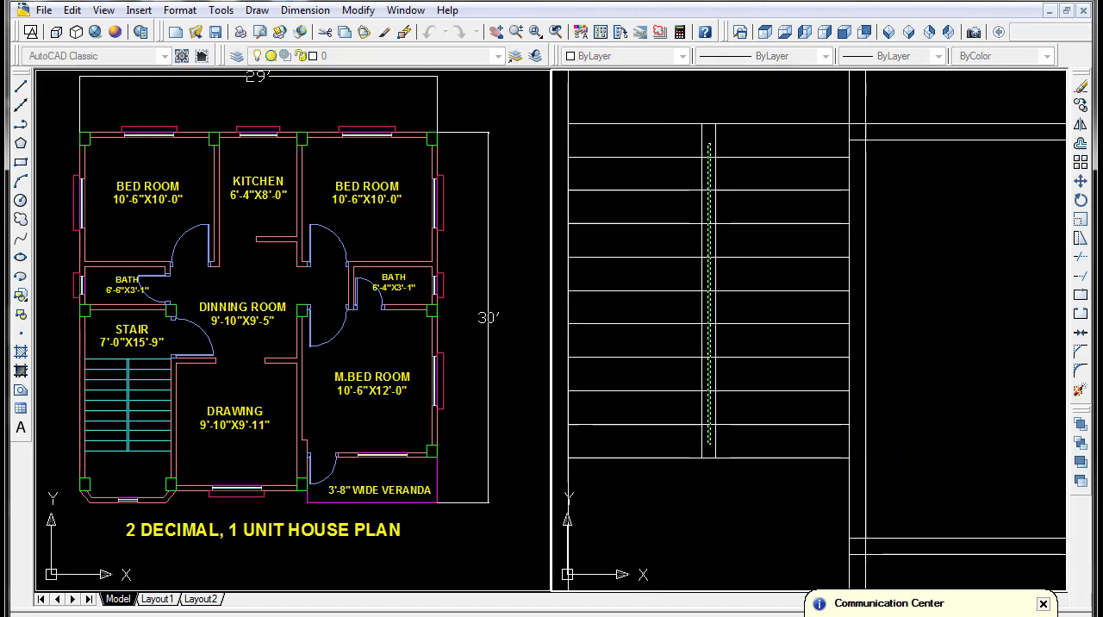
{"action": "left_click", "coordinate": [709, 143]}
{"action": "scroll", "coordinate": [736, 224], "scroll_direction": "down", "scroll_amount": 2}
{"action": "middle_click_drag", "start_coordinate": [736, 229], "coordinate": [726, 325]}
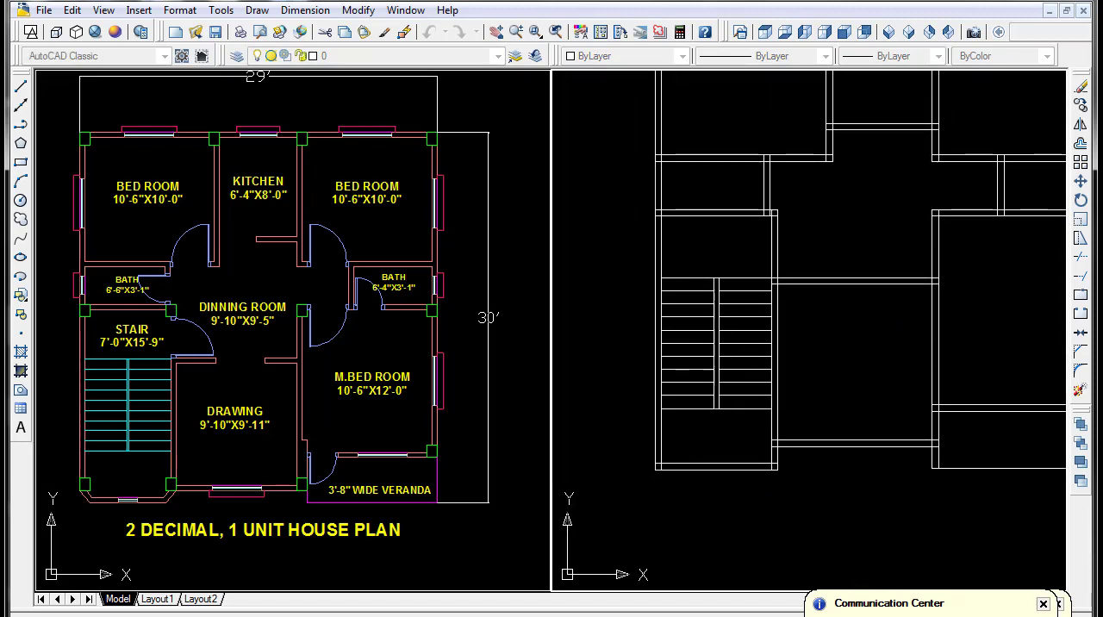
{"action": "scroll", "coordinate": [792, 350], "scroll_direction": "down", "scroll_amount": 2}
{"action": "middle_click_drag", "start_coordinate": [793, 350], "coordinate": [753, 241]}
{"action": "scroll", "coordinate": [723, 353], "scroll_direction": "up", "scroll_amount": 2}
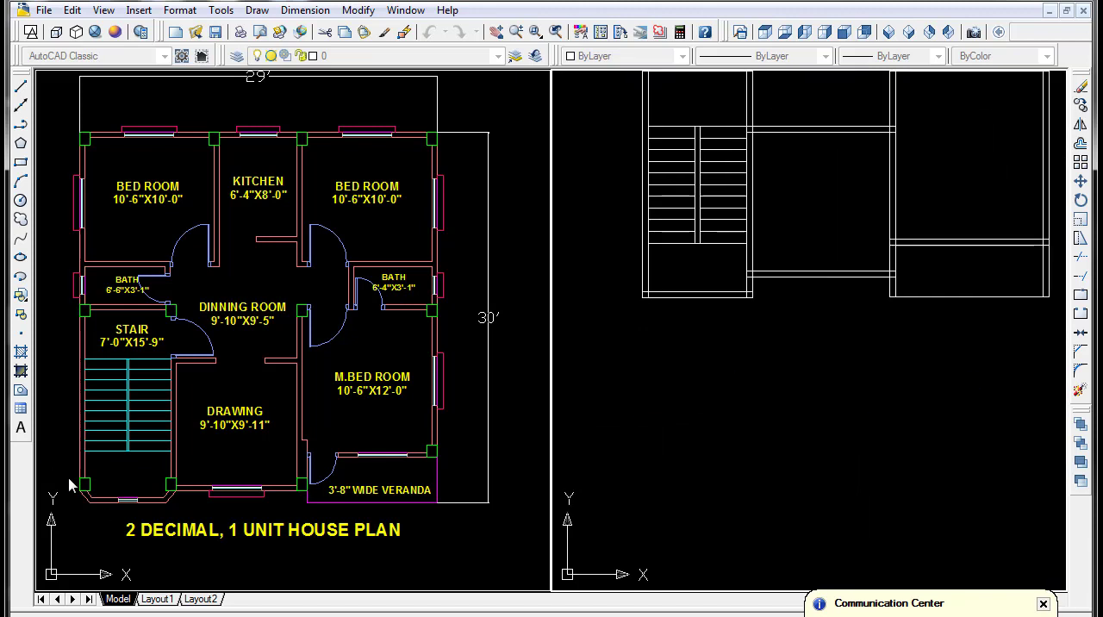
{"action": "scroll", "coordinate": [756, 409], "scroll_direction": "up", "scroll_amount": 2}
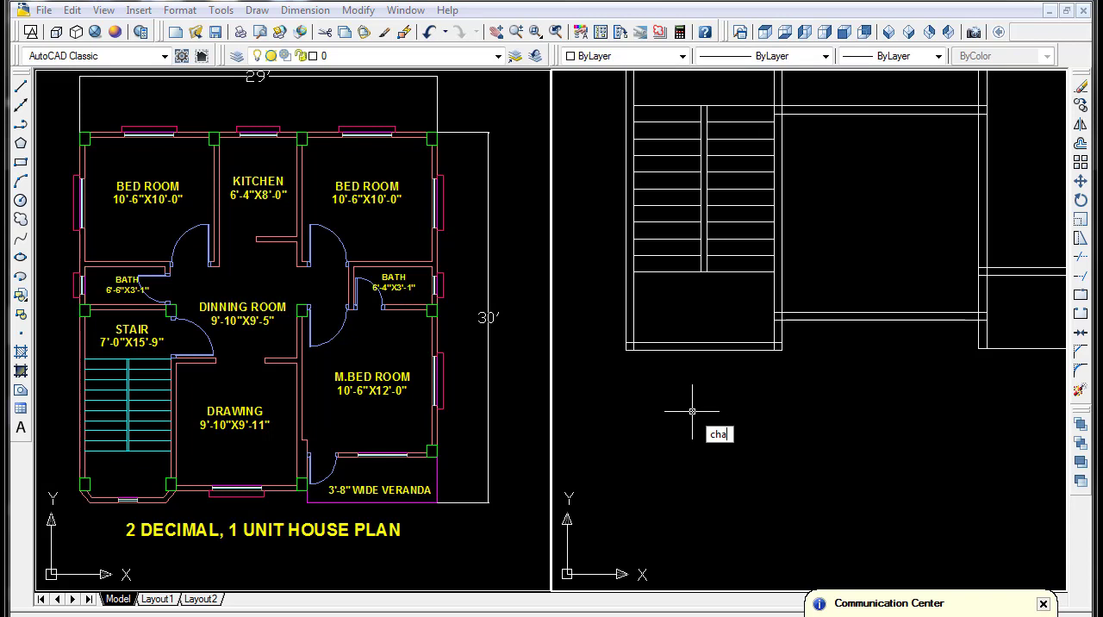
{"action": "key", "text": "Return"}
{"action": "type", "text": "l"}
{"action": "key", "text": "Return"}
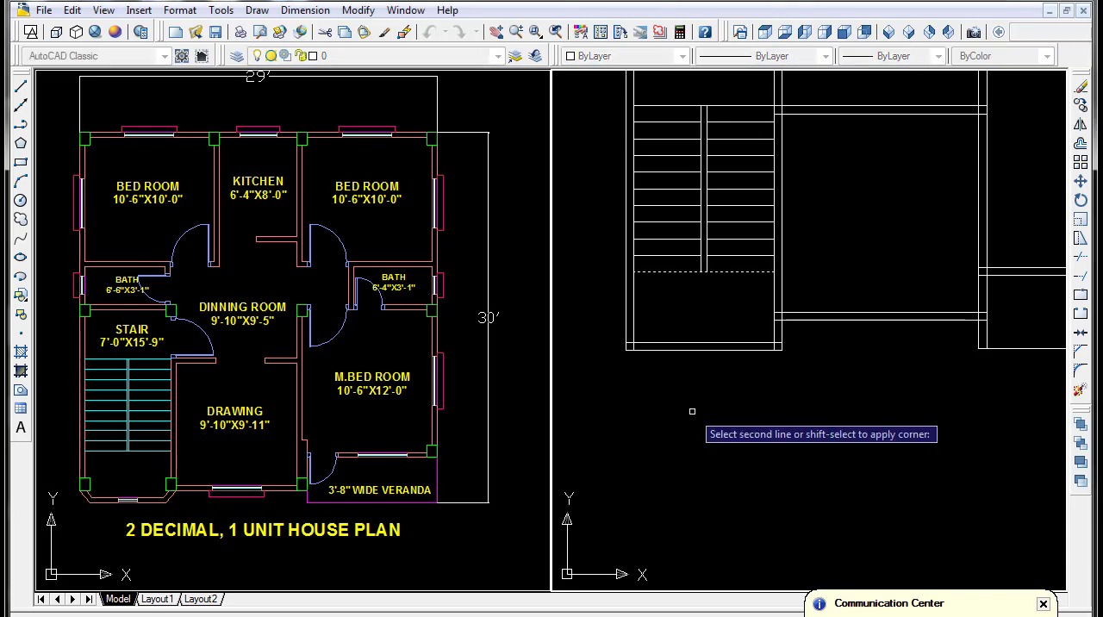
{"action": "type", "text": "l"}
{"action": "key", "text": "Return"}
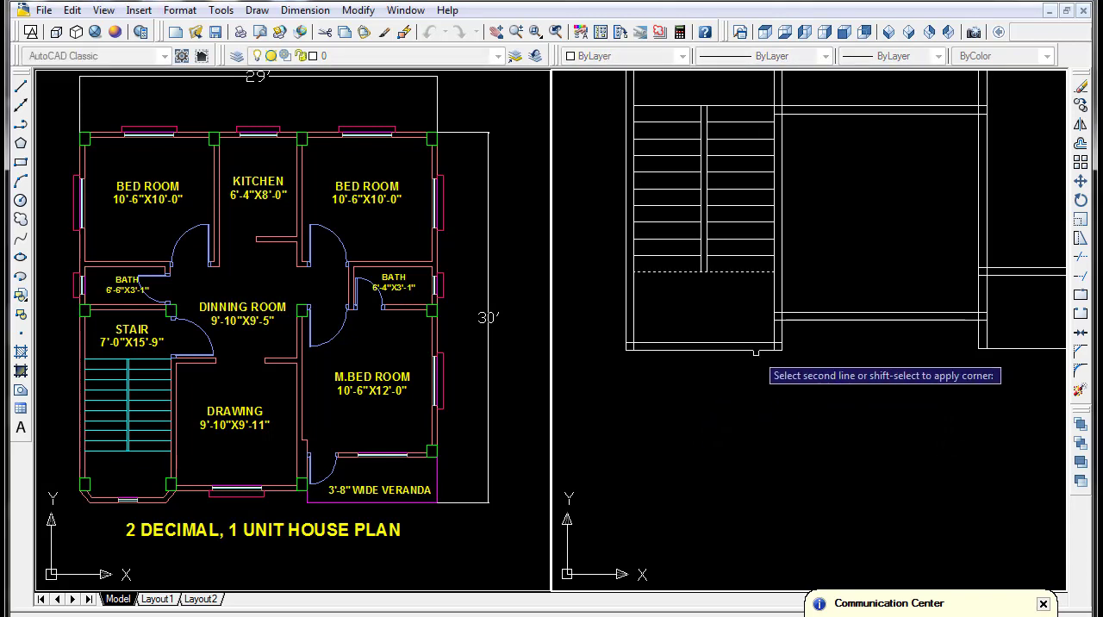
{"action": "left_click", "coordinate": [792, 320]}
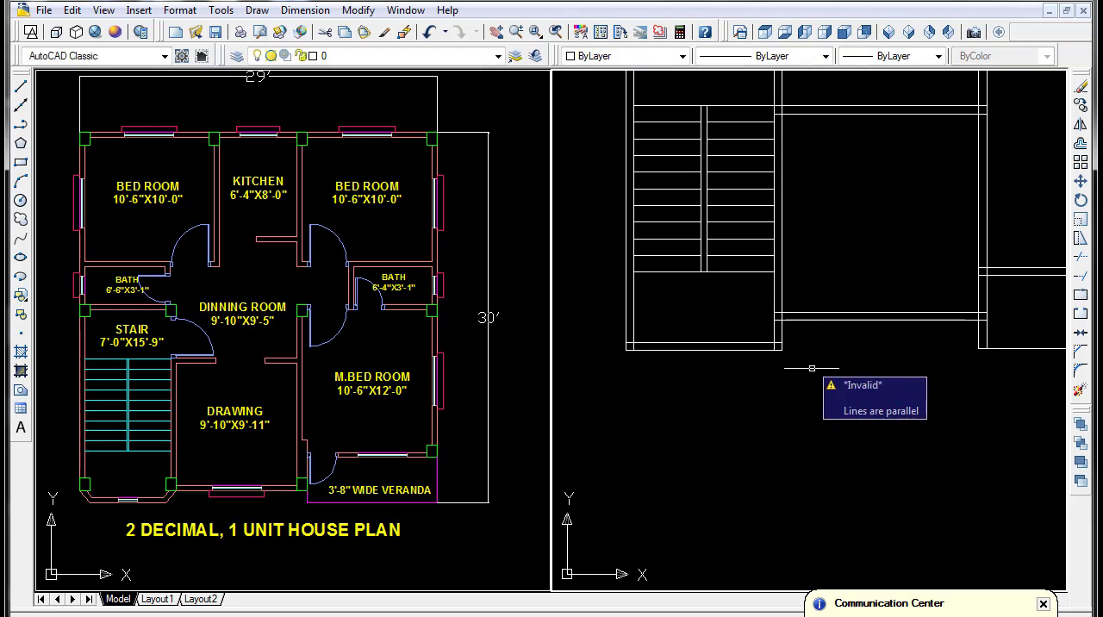
{"action": "key", "text": "Escape"}
- Chamfer the outer lower-right corner of the stair walls with both distances set to 5"
{"action": "type", "text": "cha"}
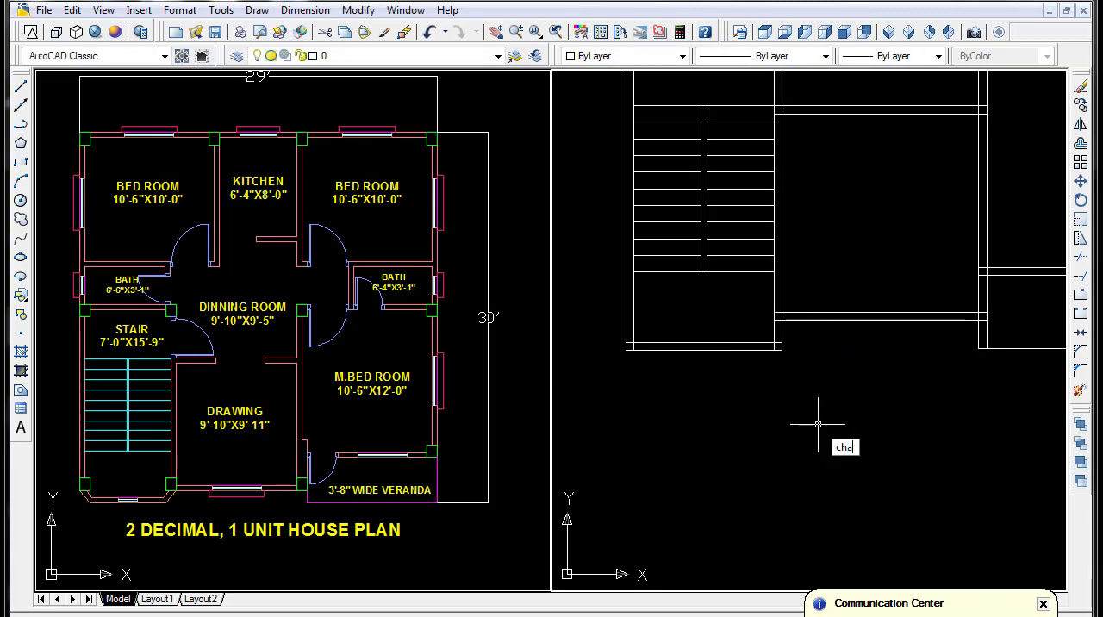
{"action": "key", "text": "Return"}
{"action": "type", "text": "5"}
{"action": "key", "text": "Return"}
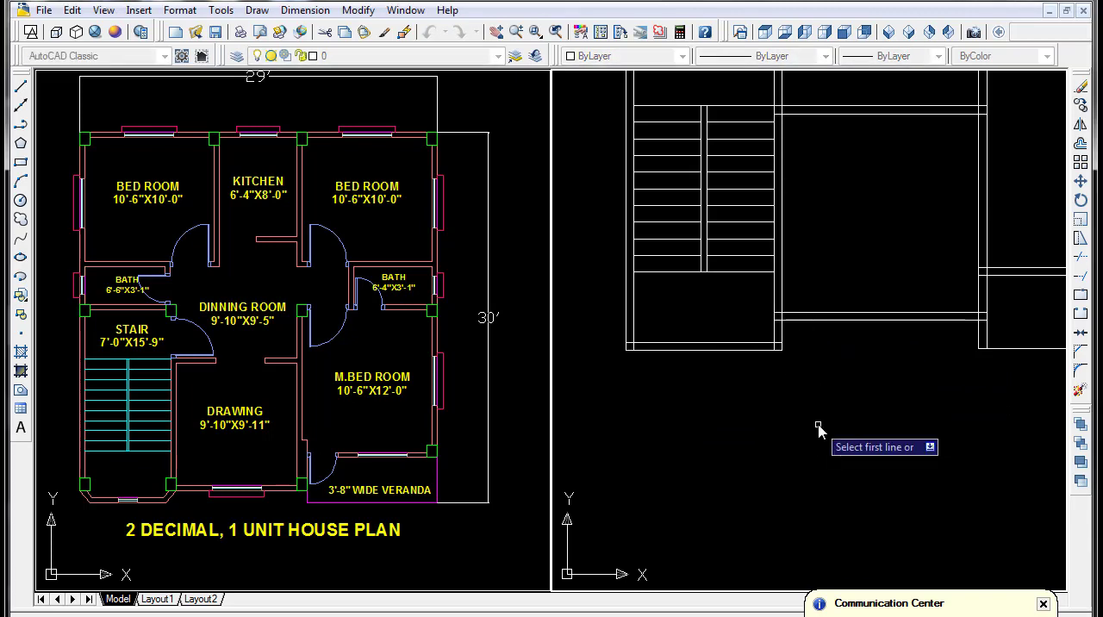
{"action": "type", "text": "5"}
{"action": "key", "text": "Return"}
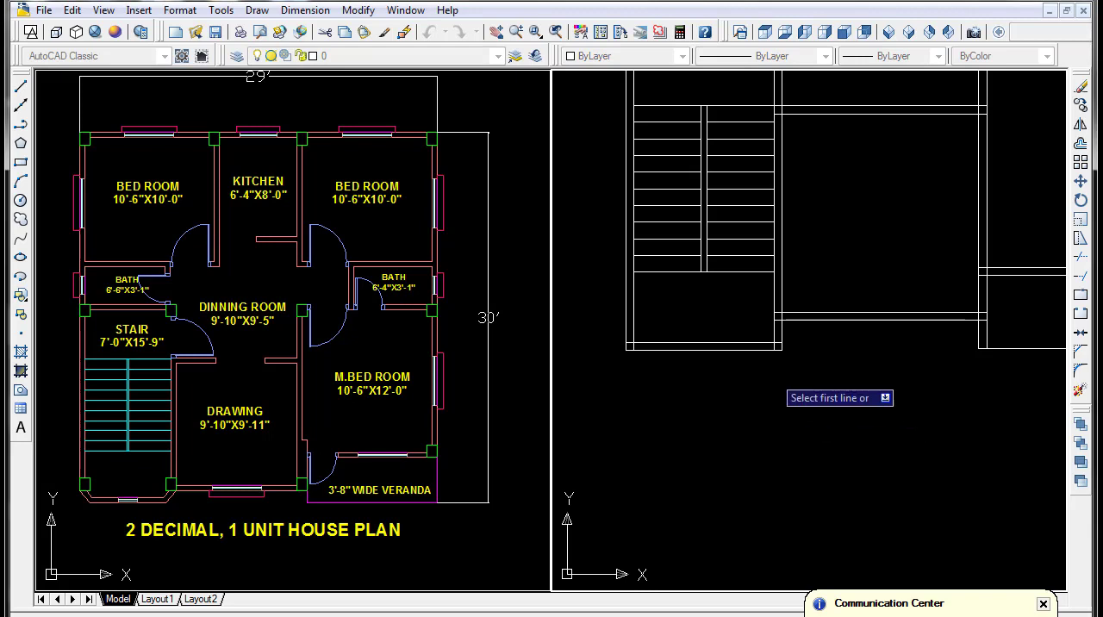
{"action": "left_click", "coordinate": [762, 349]}
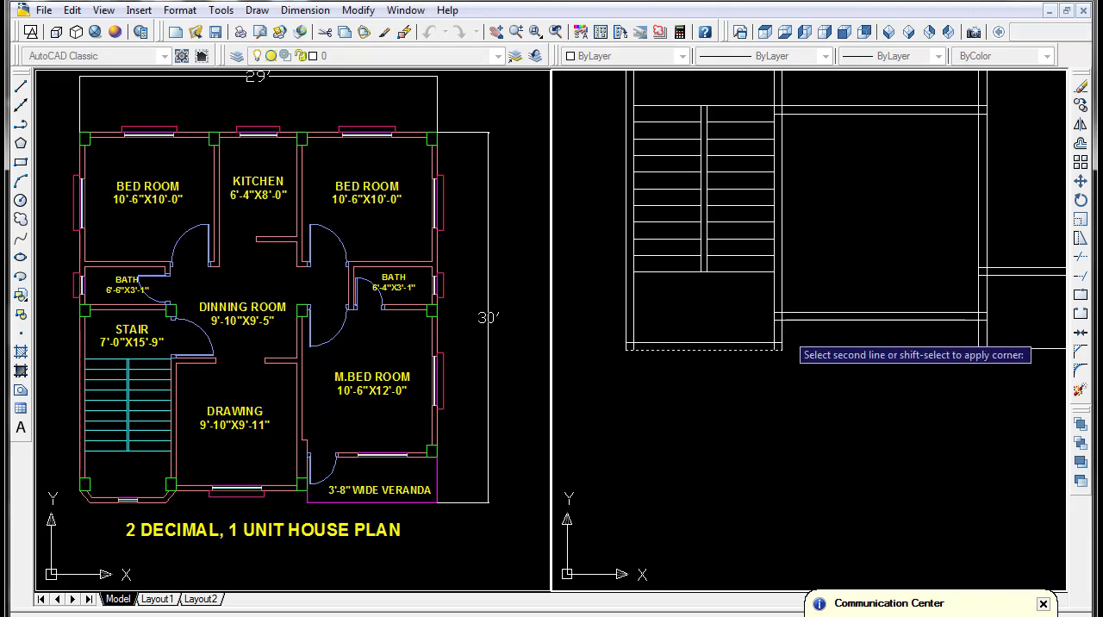
{"action": "scroll", "coordinate": [781, 345], "scroll_direction": "up", "scroll_amount": 3}
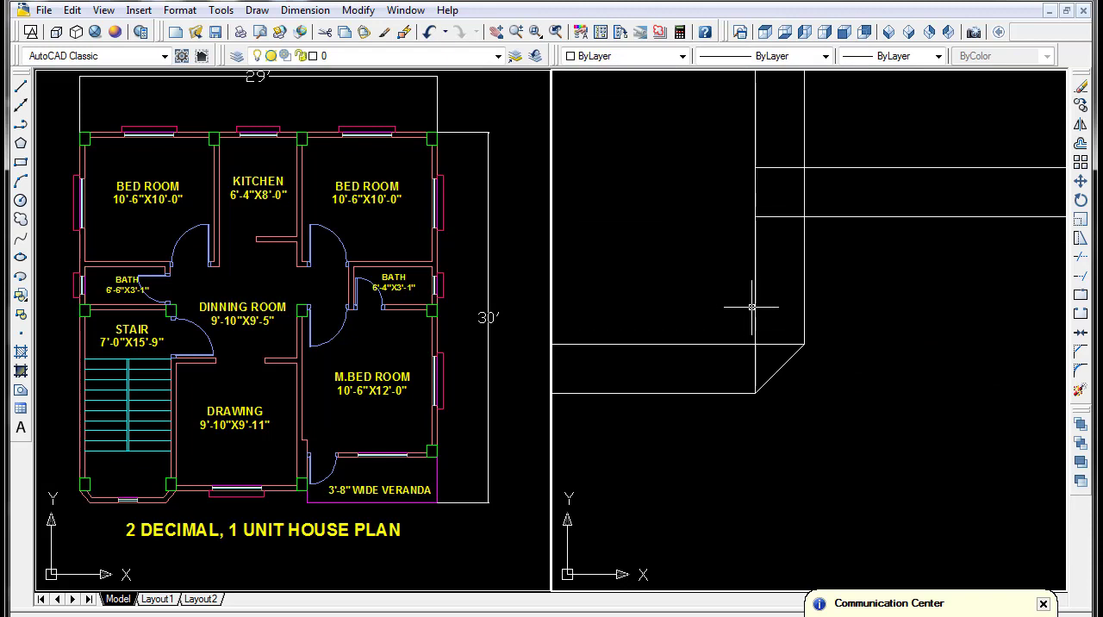
{"action": "scroll", "coordinate": [749, 308], "scroll_direction": "up", "scroll_amount": 2}
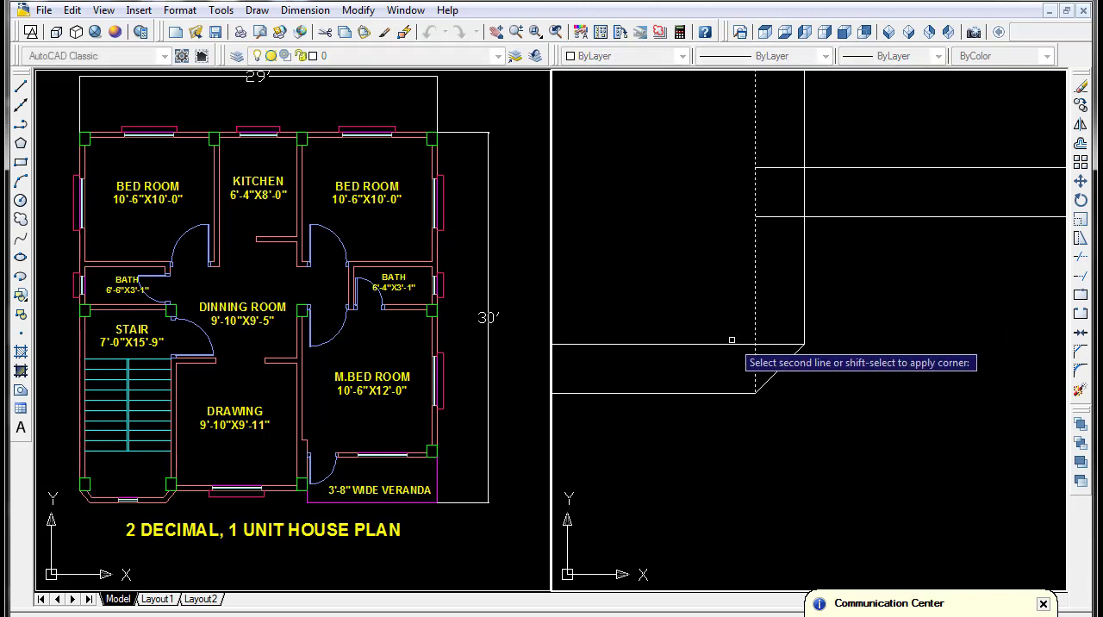
- Chamfer the inner lower-right corner and the inner lower-left corner of the stair walls
{"action": "left_click", "coordinate": [733, 343]}
{"action": "scroll", "coordinate": [756, 355], "scroll_direction": "down", "scroll_amount": 3}
{"action": "middle_click_drag", "start_coordinate": [815, 371], "coordinate": [918, 371]}
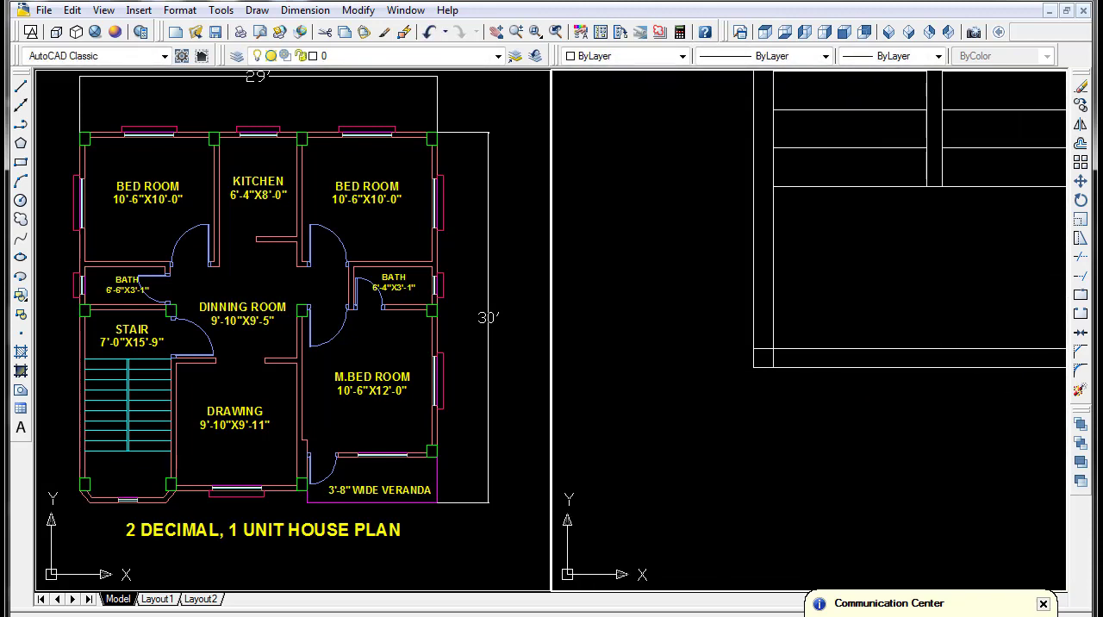
{"action": "key", "text": "Return"}
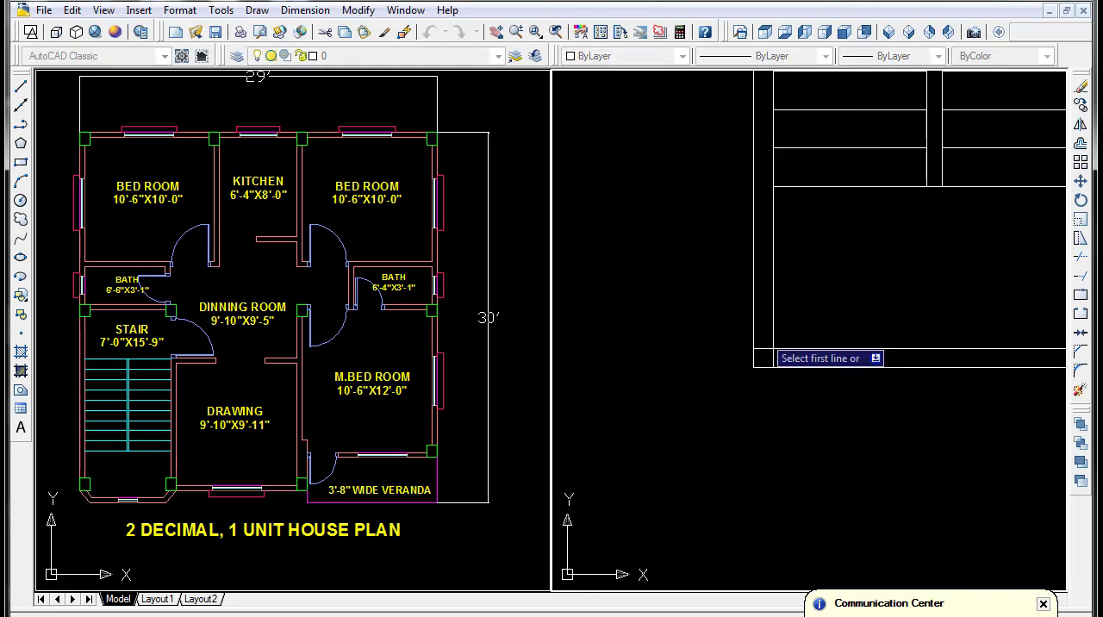
{"action": "left_click", "coordinate": [774, 321]}
{"action": "left_click", "coordinate": [797, 347]}
- Chamfer the outer lower-left corner of the stair walls
{"action": "key", "text": "Return"}
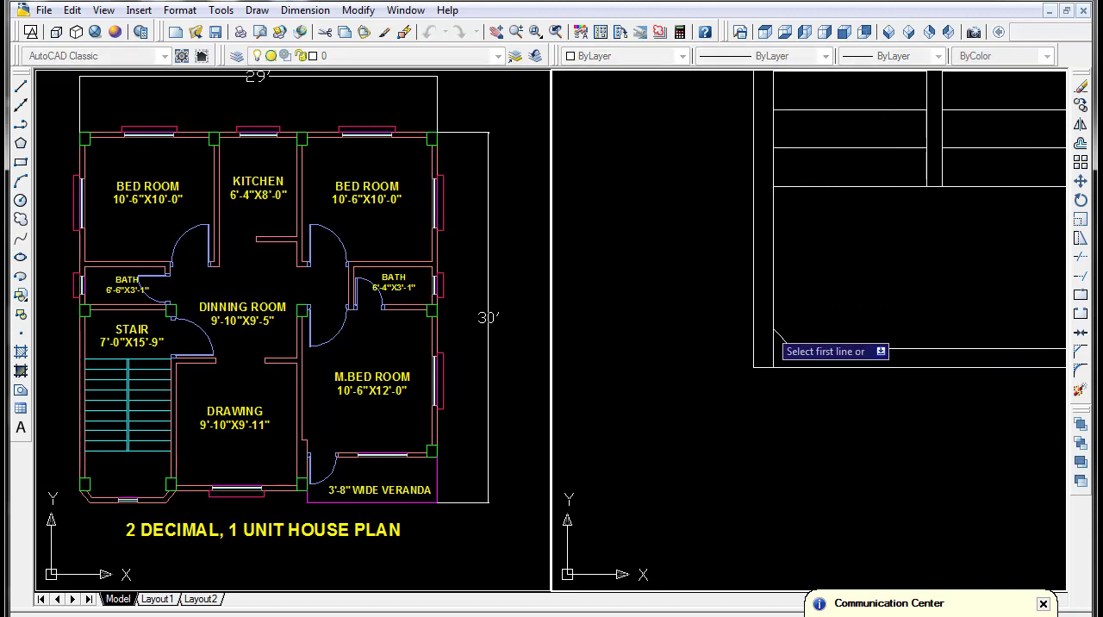
{"action": "left_click", "coordinate": [754, 315]}
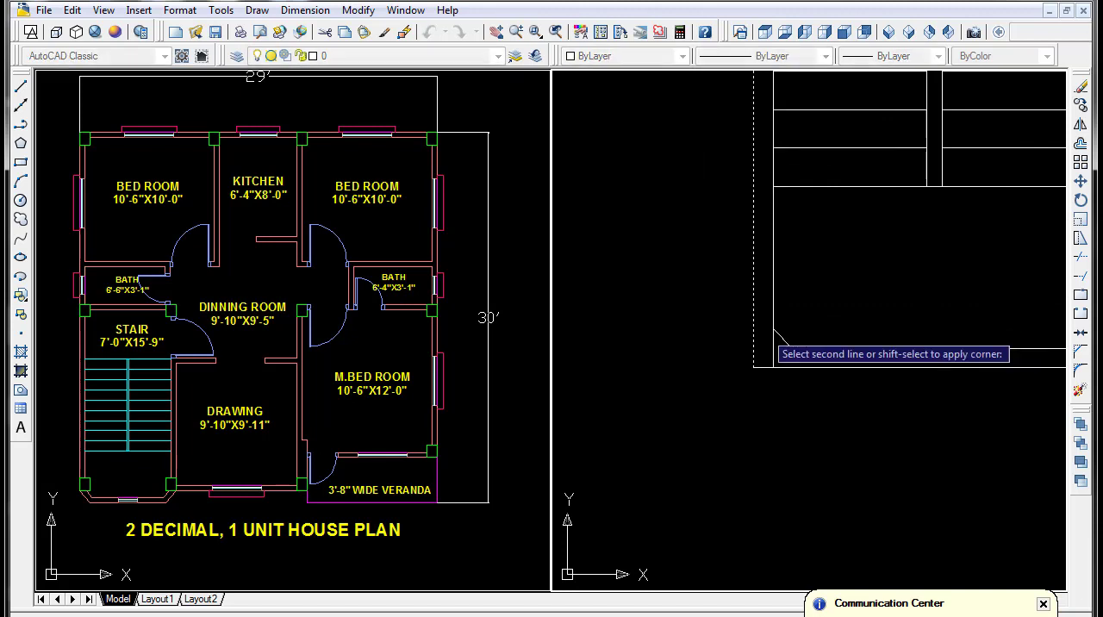
{"action": "left_click", "coordinate": [802, 367]}
{"action": "key", "text": "Return"}
- Trim the leftover vertical wall line that runs past the inner chamfer at the stair's lower-left corner
{"action": "left_click", "coordinate": [773, 348]}
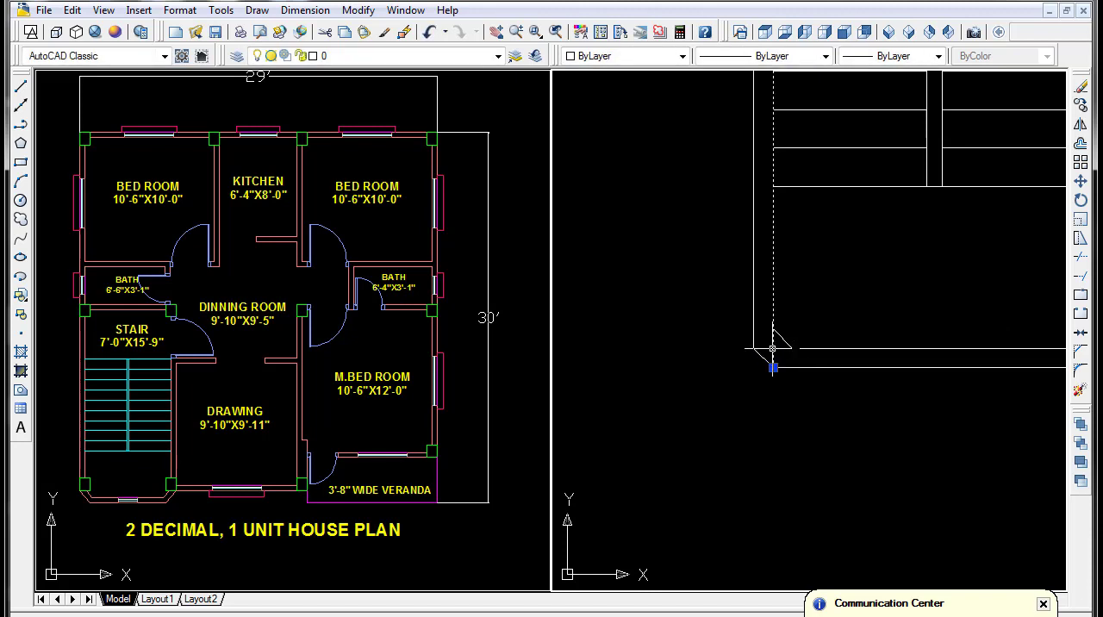
{"action": "type", "text": "tr"}
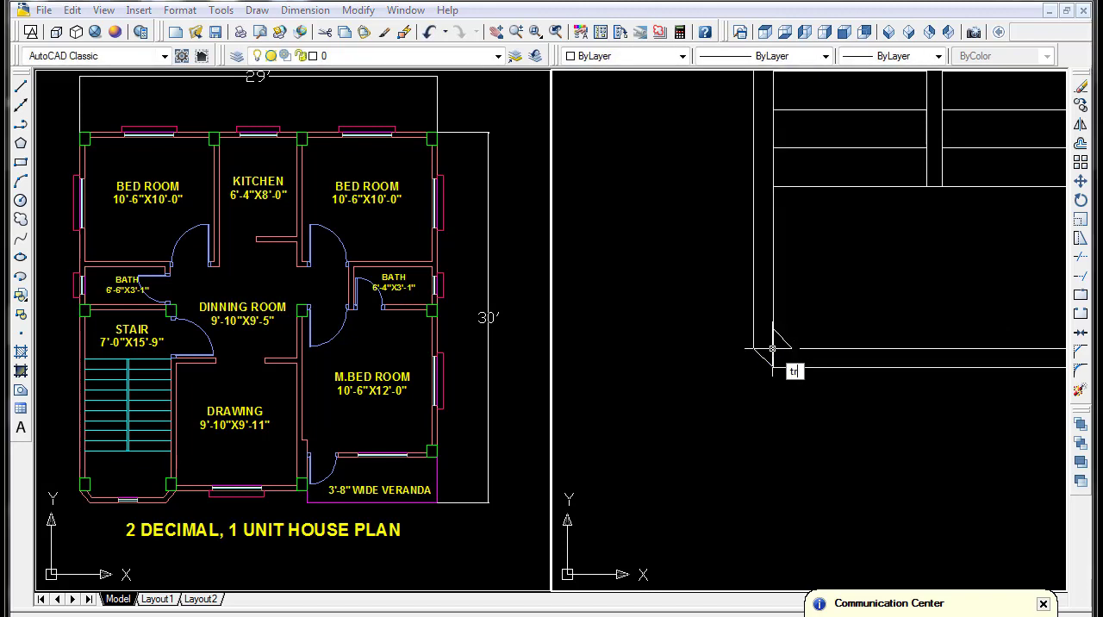
{"action": "key", "text": "Return"}
{"action": "key", "text": "Return"}
{"action": "scroll", "coordinate": [773, 348], "scroll_direction": "down", "scroll_amount": 6}
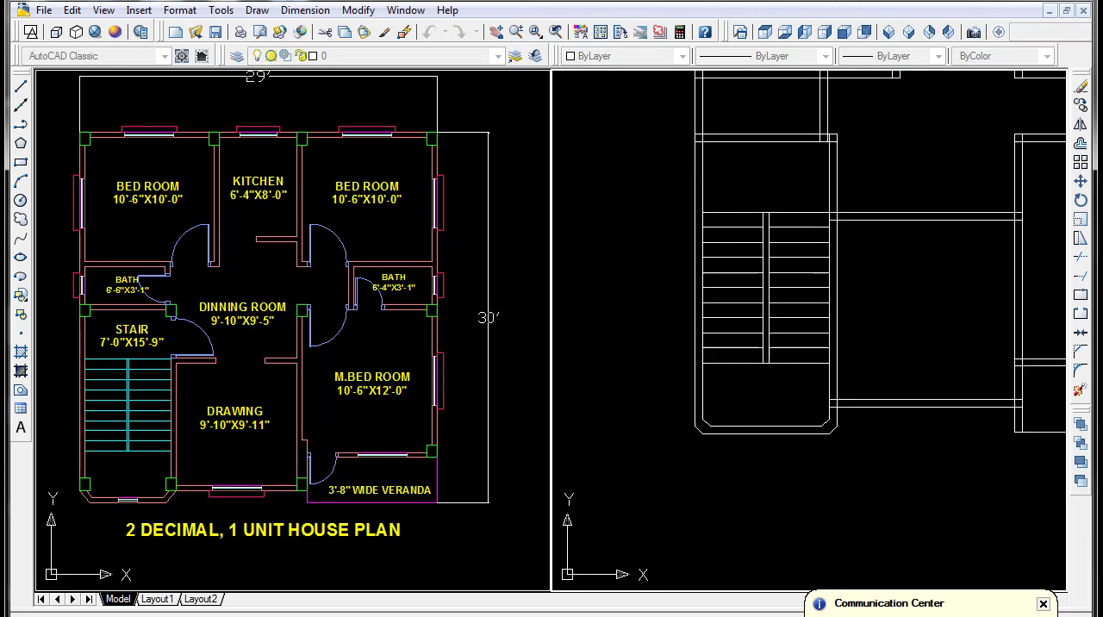